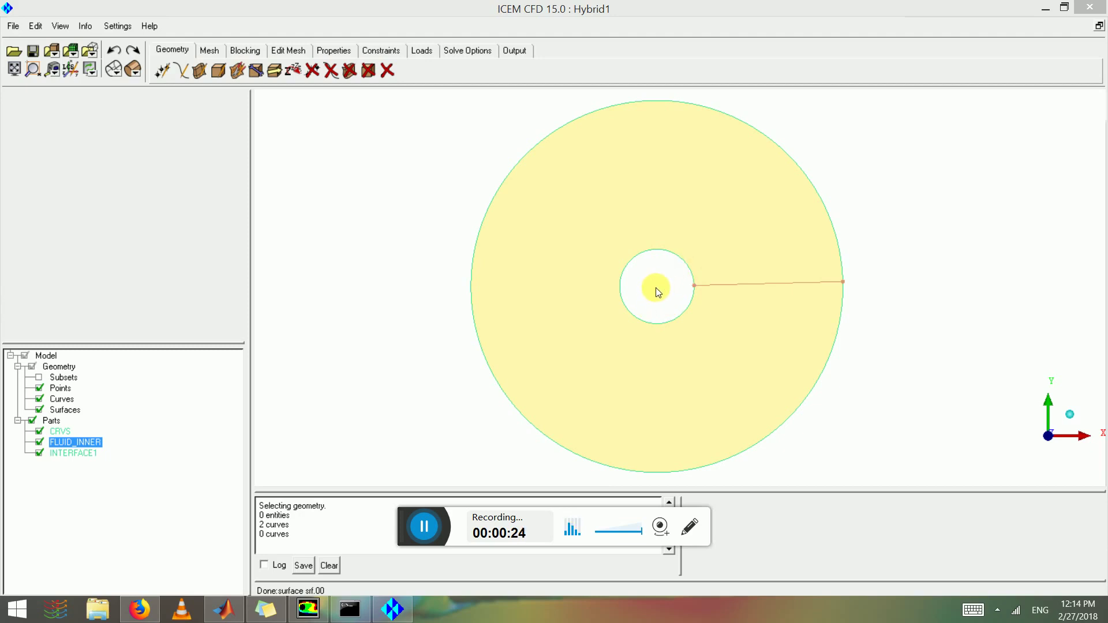
- Check the CRVS part and toggle the FLUID_INNER surface and INTERFACE1 curve off and back on
scroll(670, 332, "up", 2)
scroll(621, 296, "up", 3)
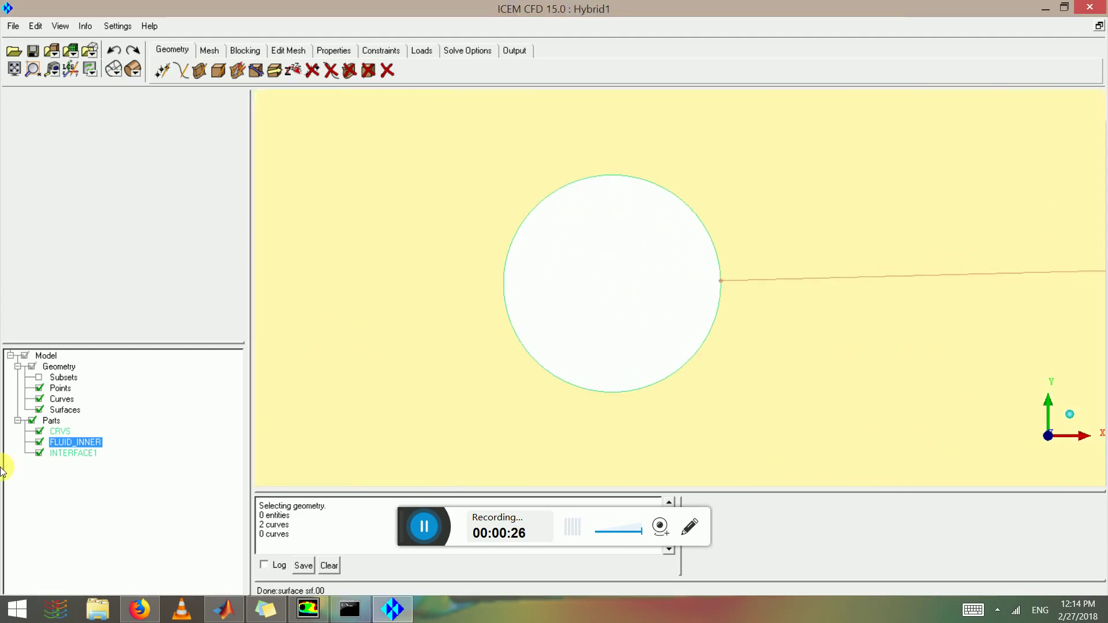
left_click(38, 434)
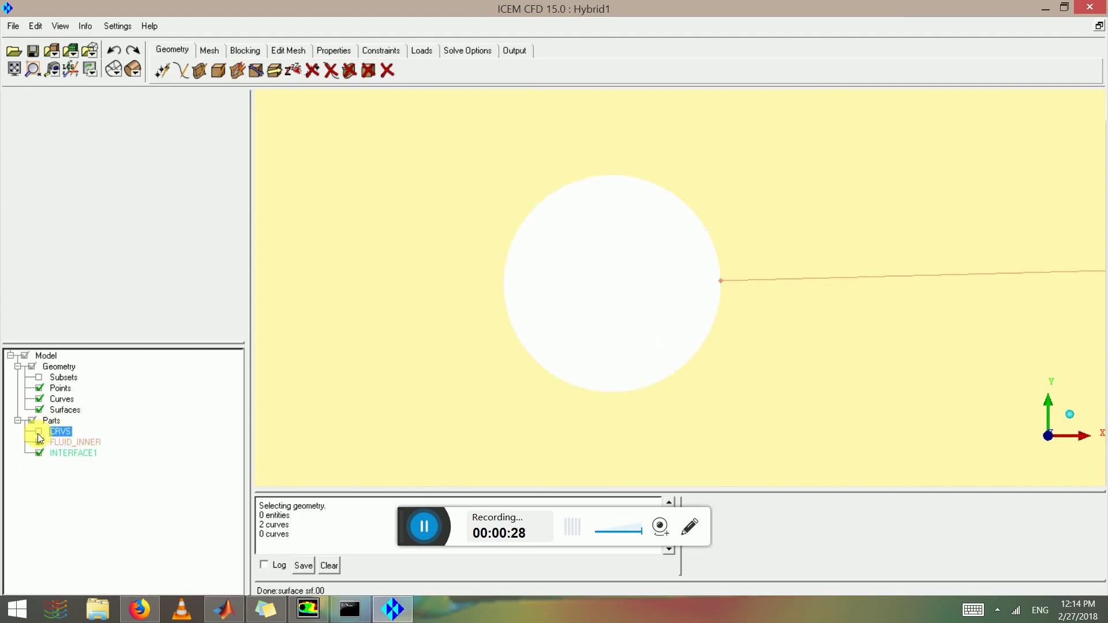
scroll(638, 267, "down", 2)
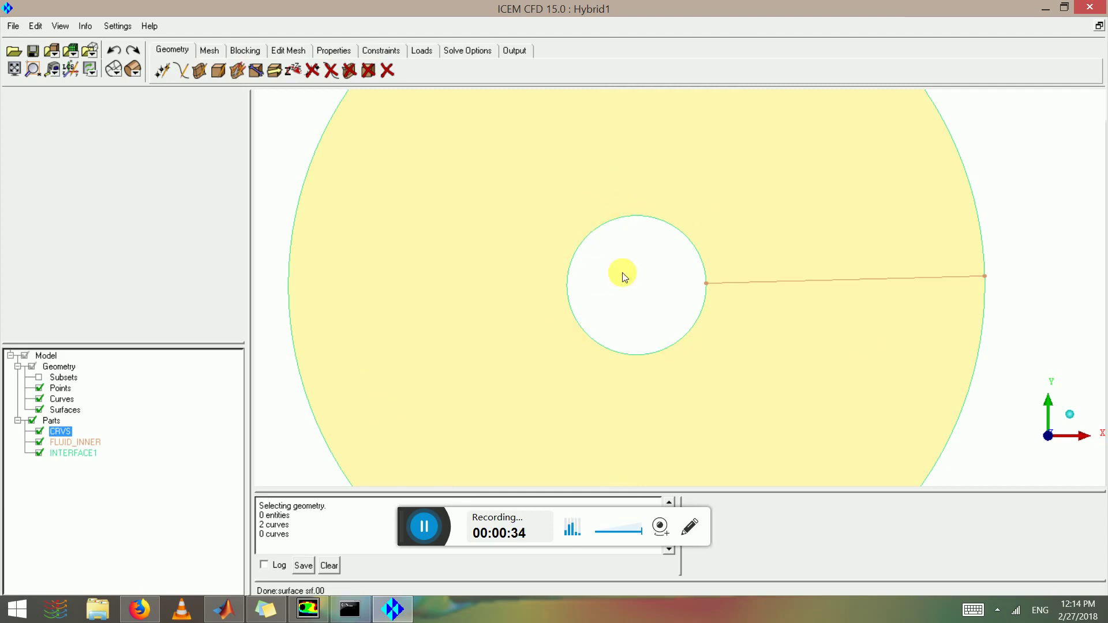
scroll(624, 274, "down", 2)
left_click(41, 443)
left_click(40, 443)
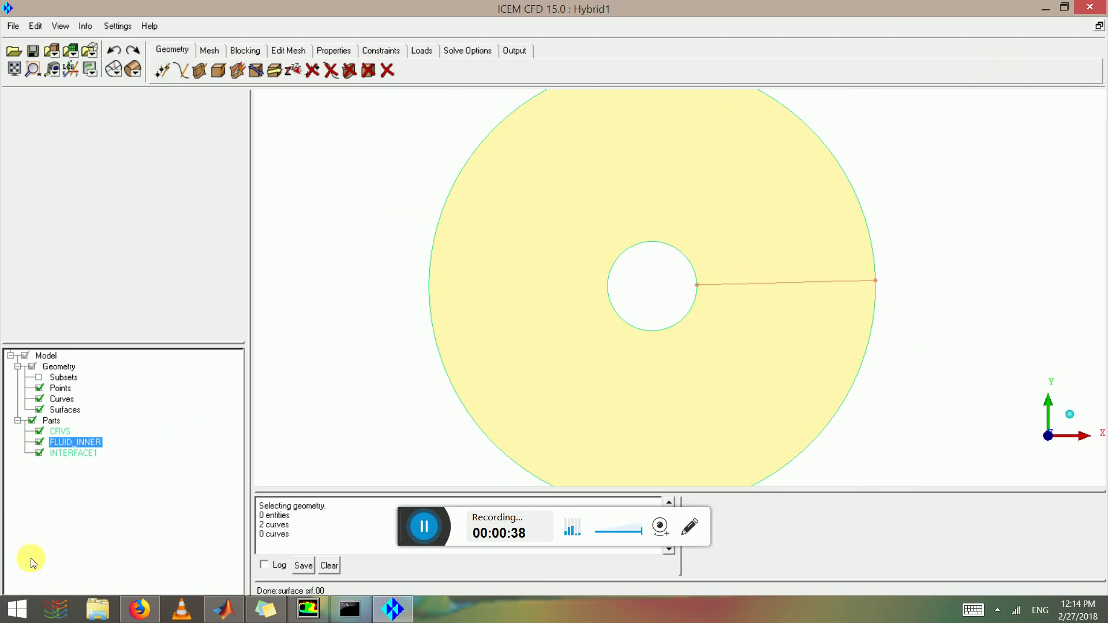
left_click(39, 453)
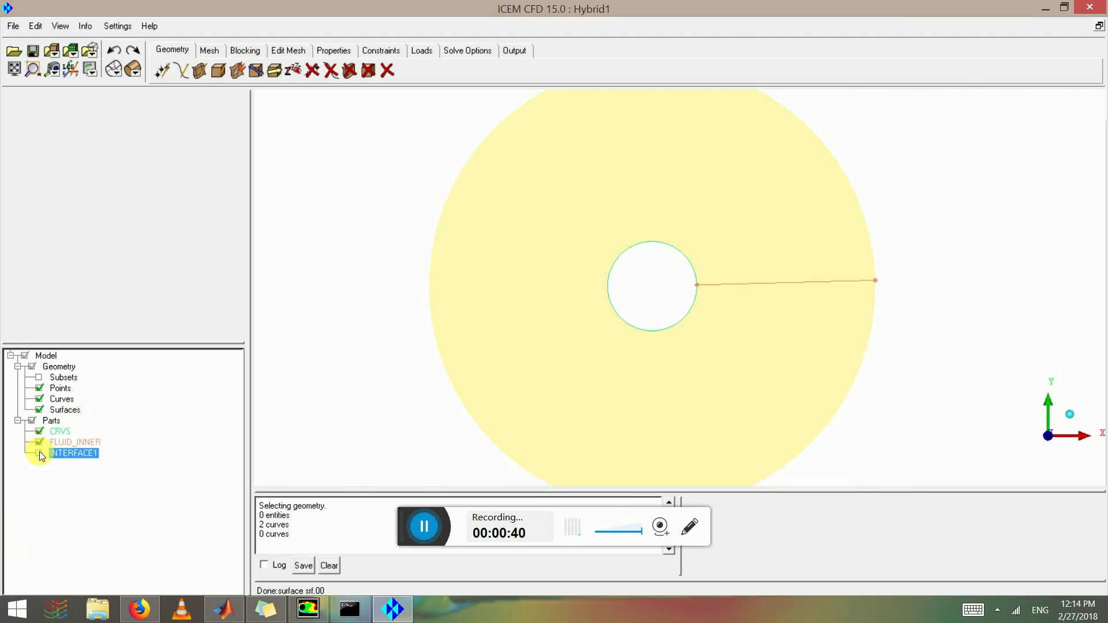
left_click(39, 453)
scroll(685, 283, "down", 3)
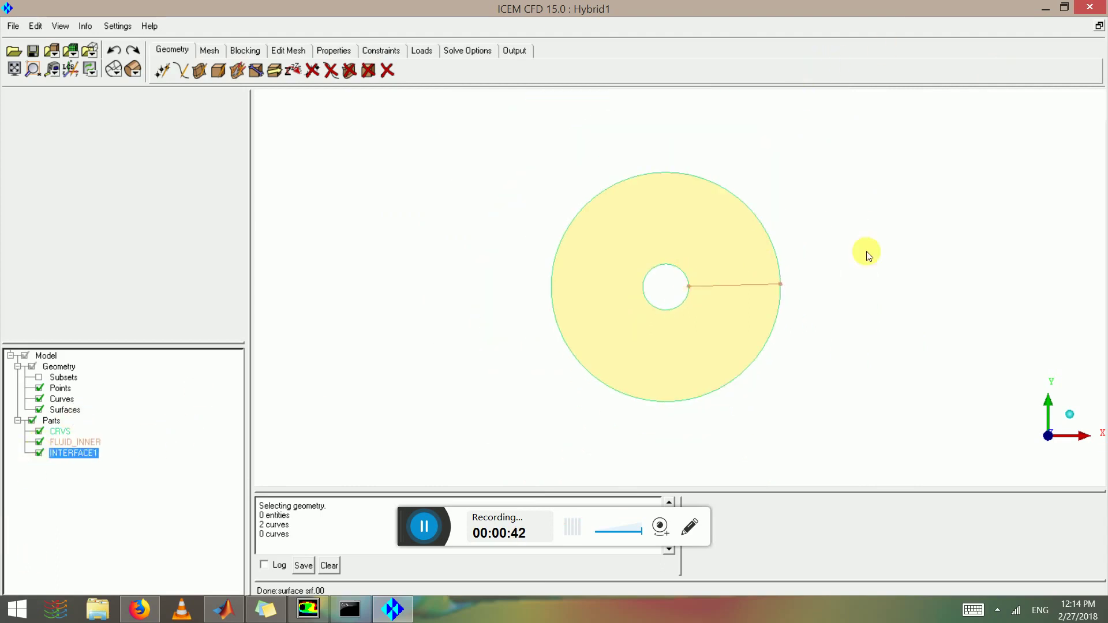
- Save the project under the name Hybrid1
left_click(15, 26)
left_click(48, 82)
type("H")
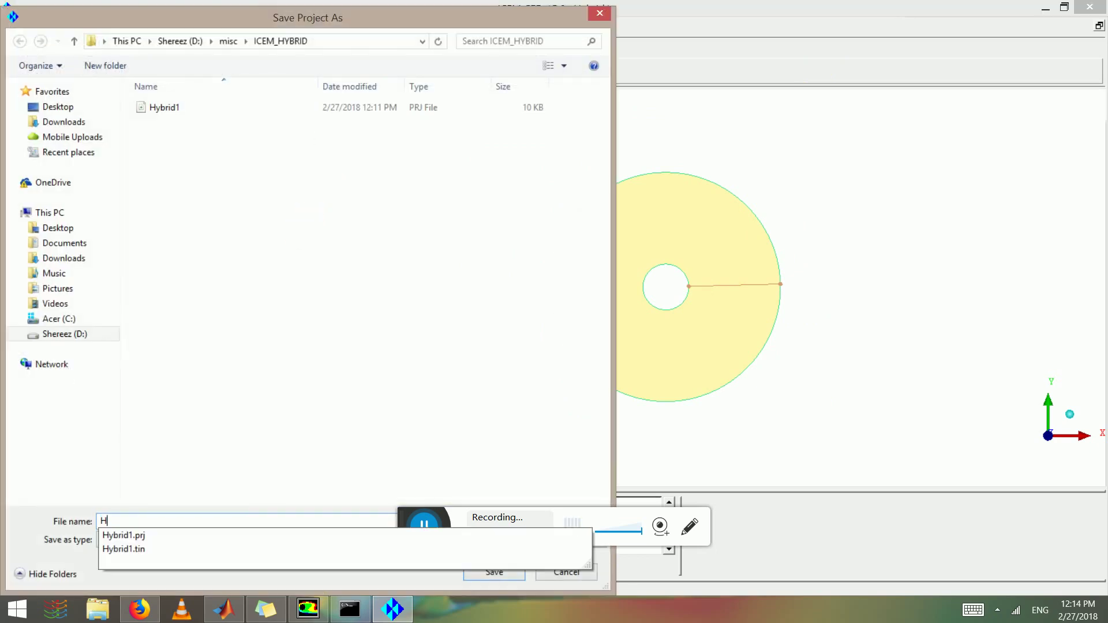
type("ybrid1")
key("Return")
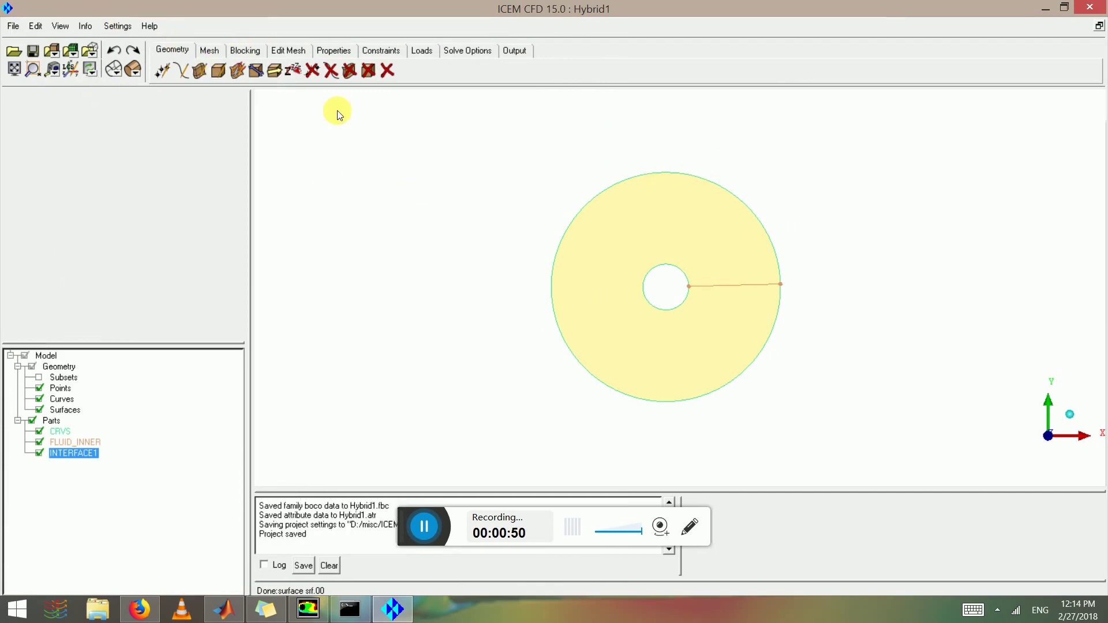
scroll(450, 202, "up", 2)
- In Global Mesh Setup, measure the 13.92 outer-circle diameter and apply max element size 1.0
left_click(186, 69)
left_click(210, 50)
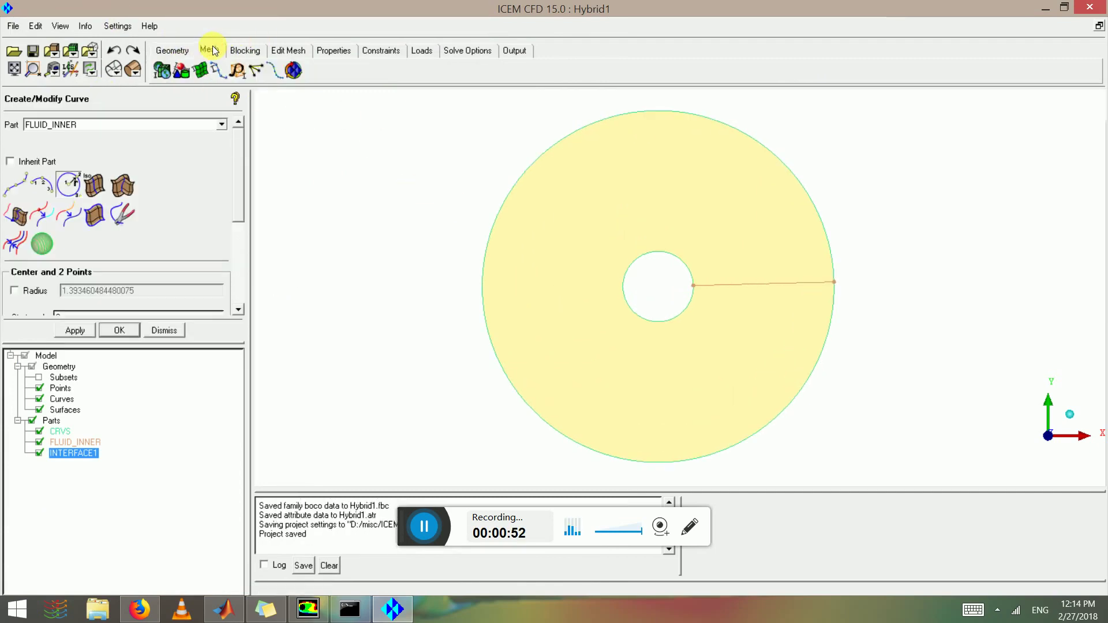
left_click(167, 69)
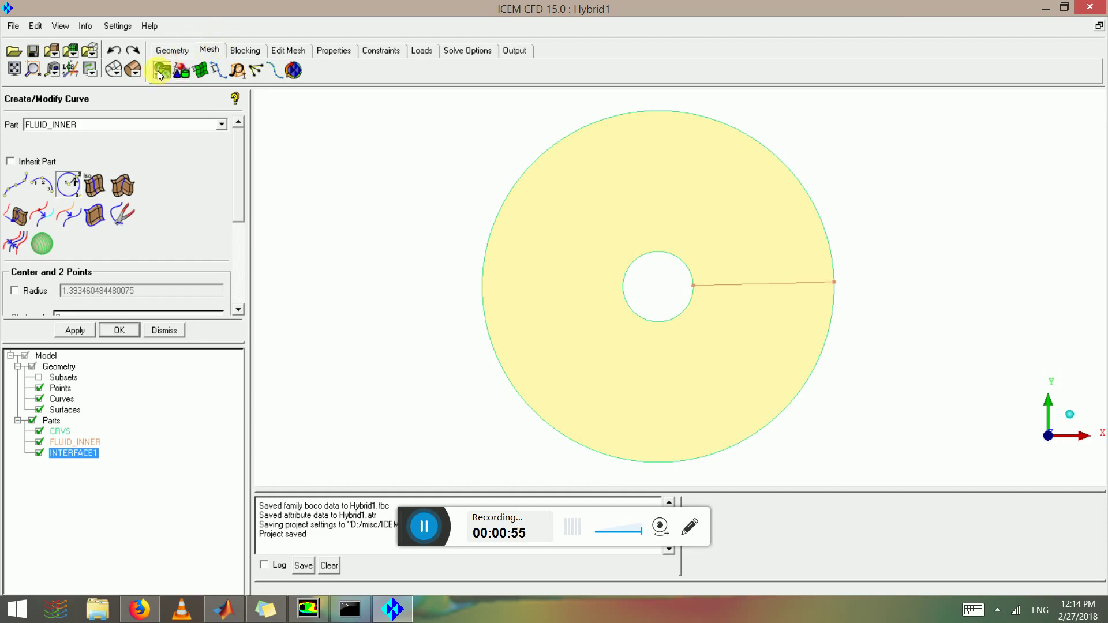
left_click(52, 69)
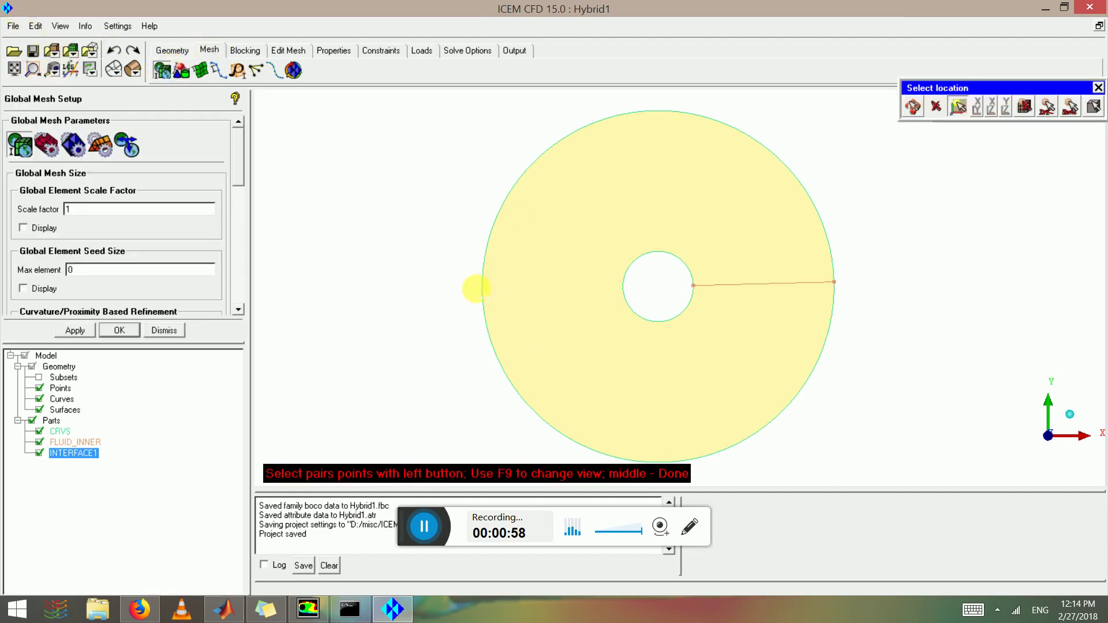
left_click(478, 286)
left_click(832, 289)
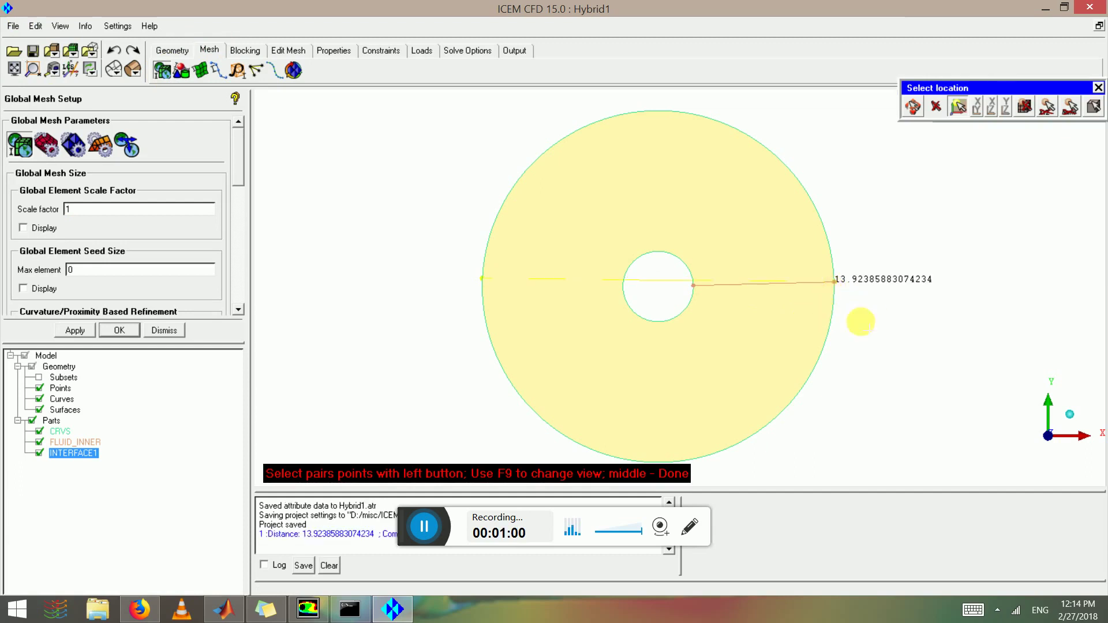
middle_click(918, 317)
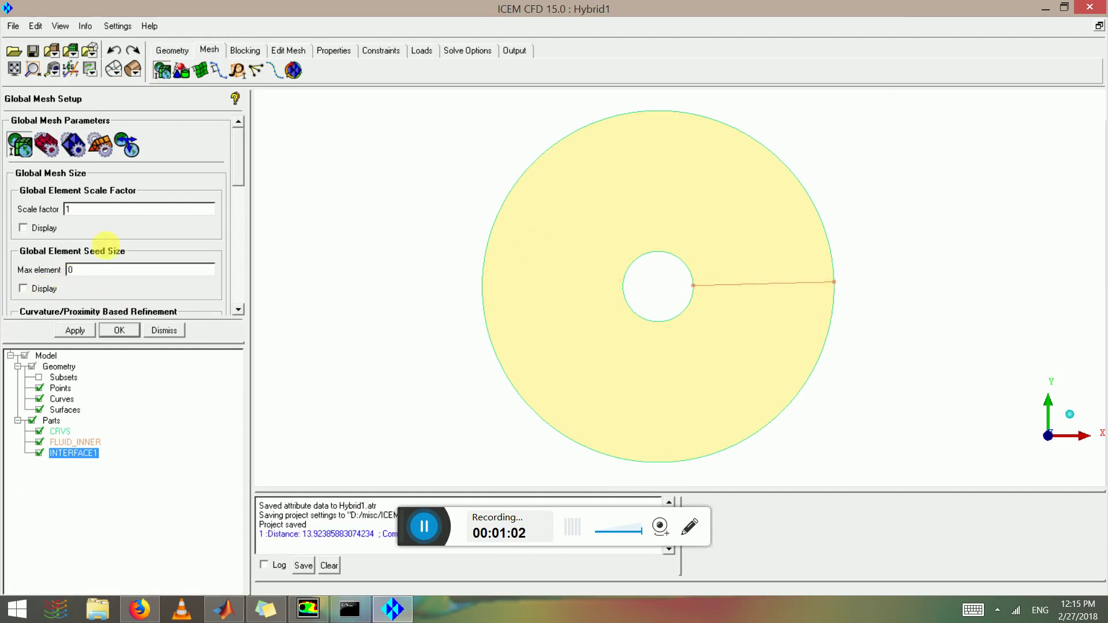
left_click(71, 331)
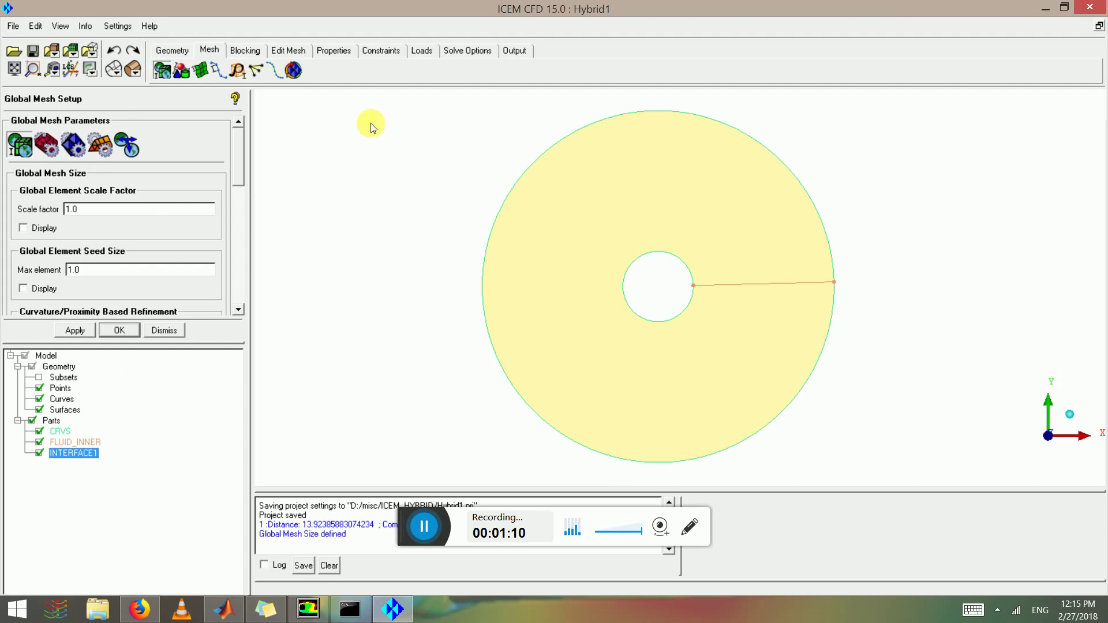
- Create an initial 2D Planar block assigned to part FLUID_INNER around the annulus
left_click(237, 50)
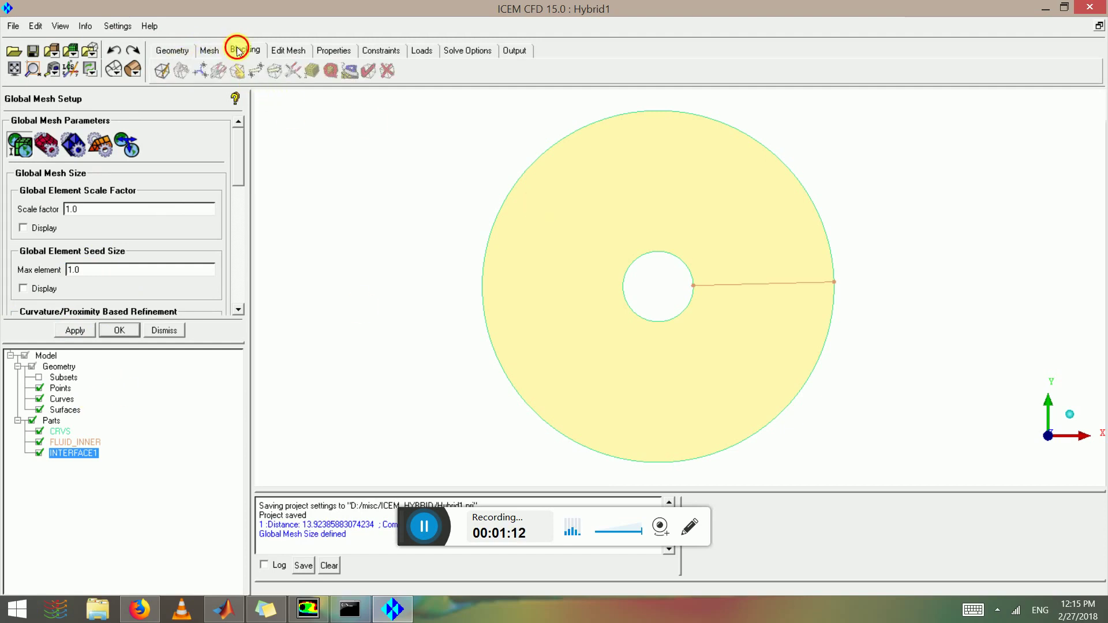
left_click(162, 72)
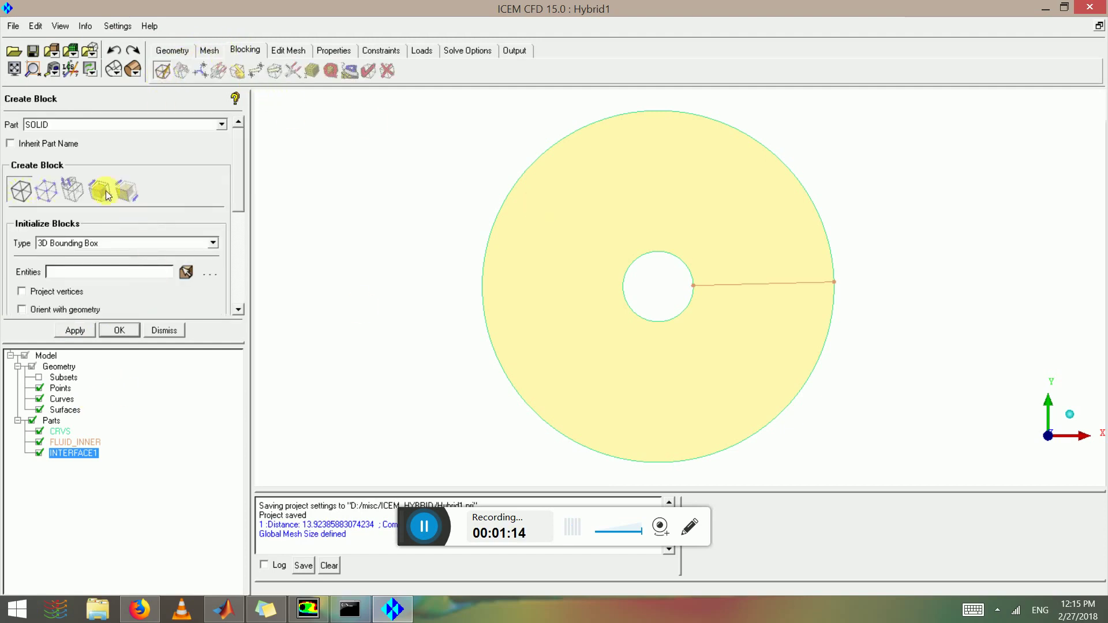
left_click(103, 119)
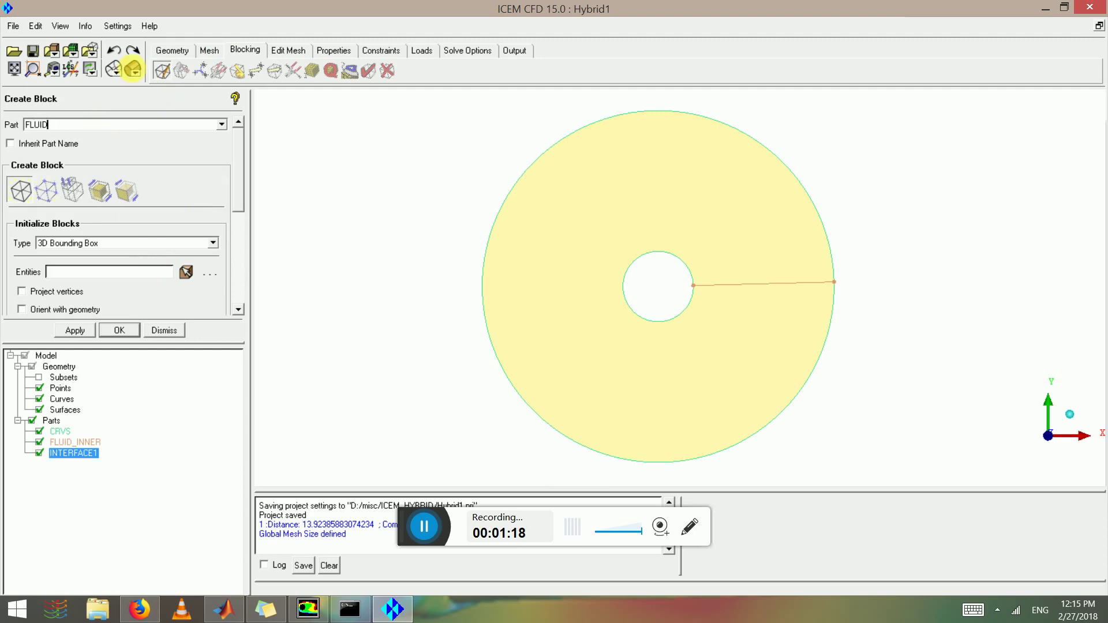
left_click(111, 244)
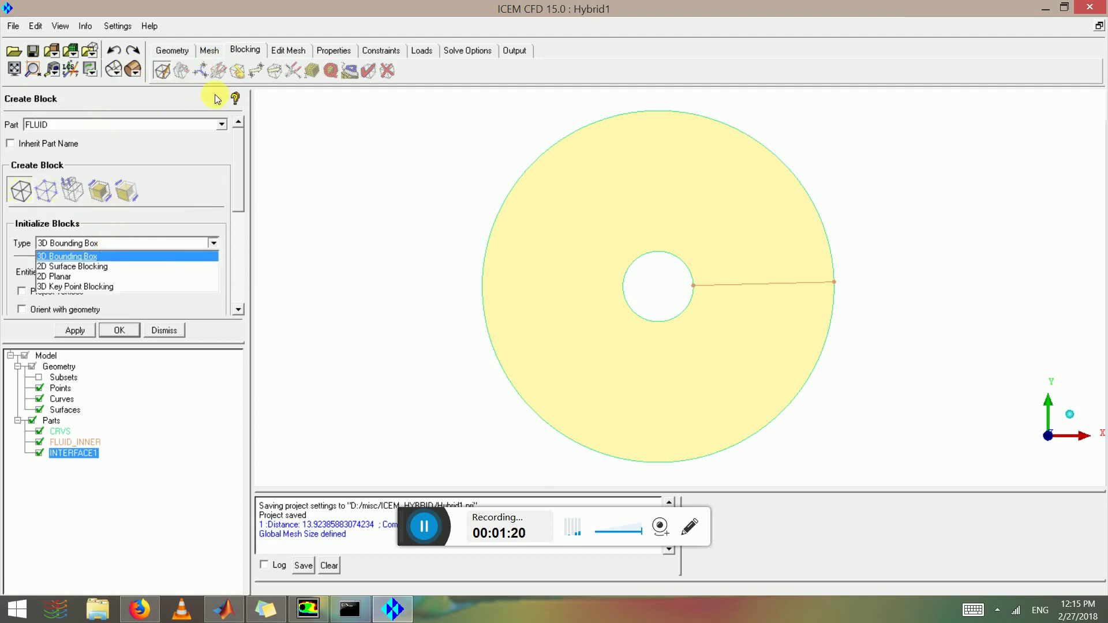
left_click(229, 115)
left_click(222, 125)
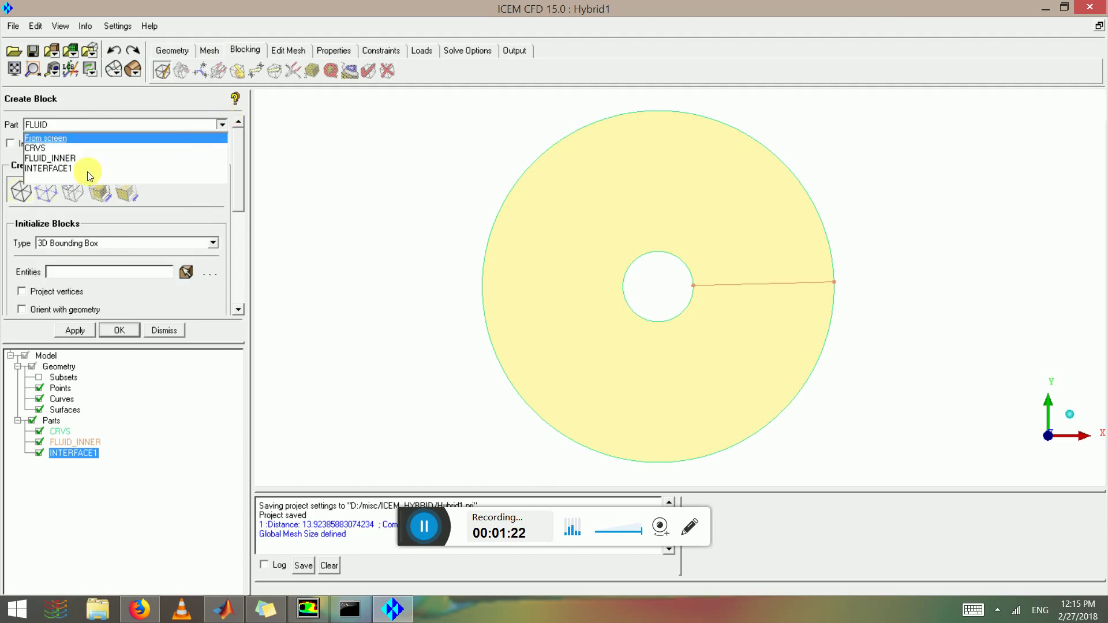
left_click(51, 154)
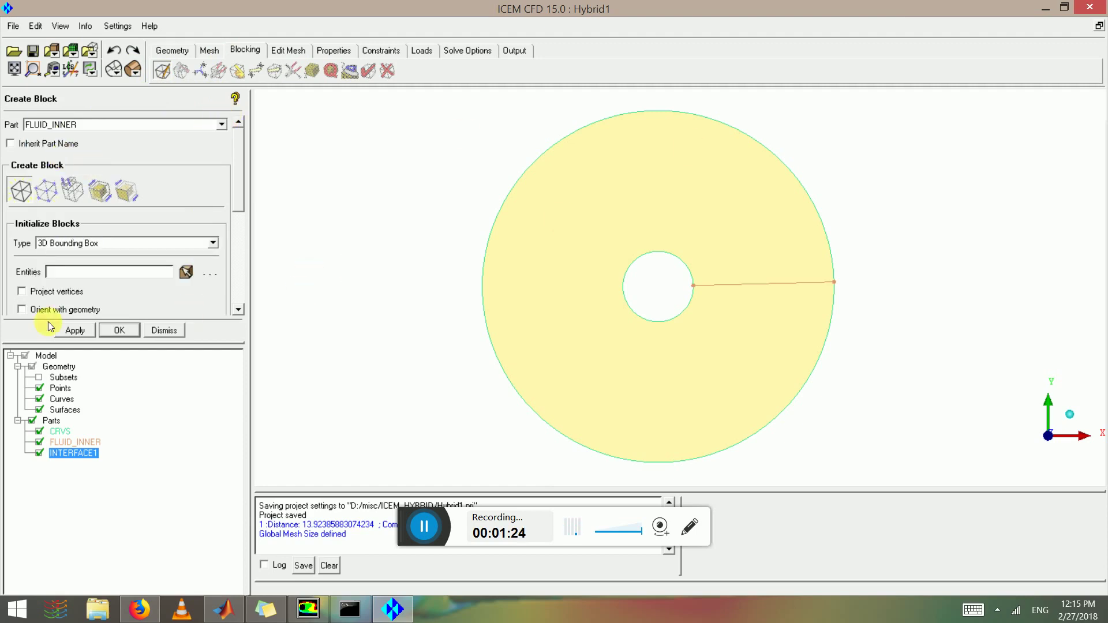
left_click(96, 247)
left_click(72, 278)
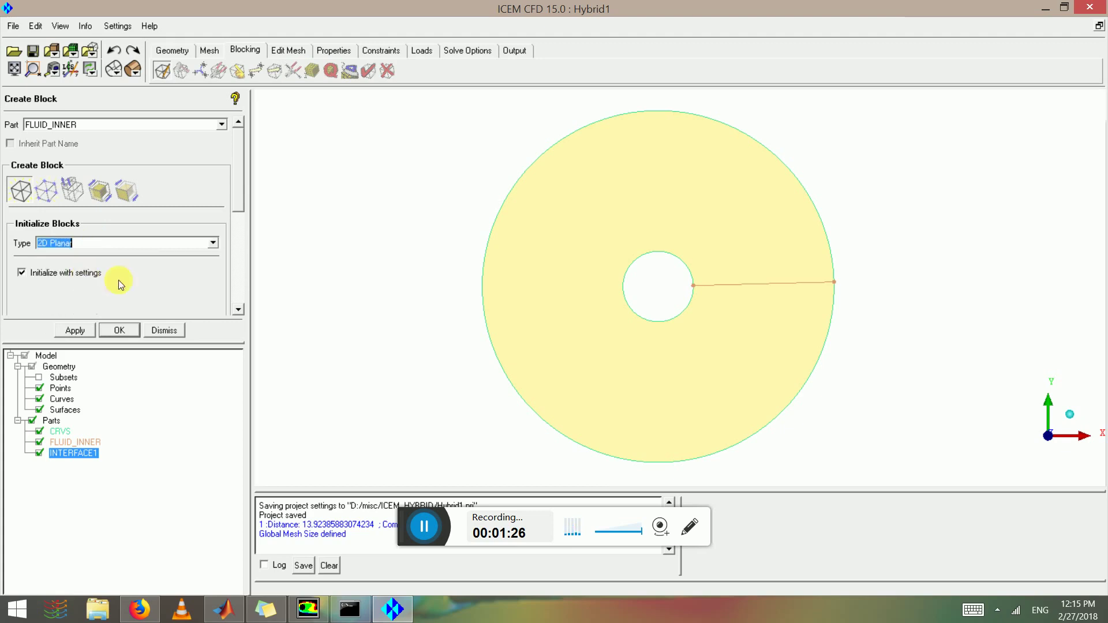
left_click(68, 335)
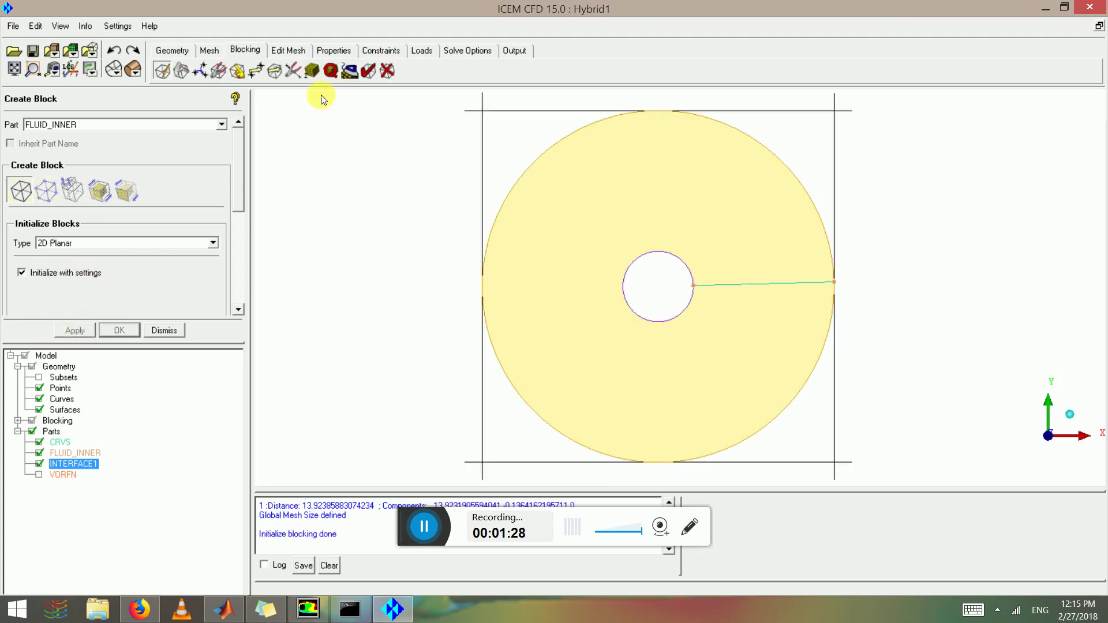
- Associate the bottom, left, right and top block edges to the outer circle with projected vertices, then hide surfaces
left_click(236, 70)
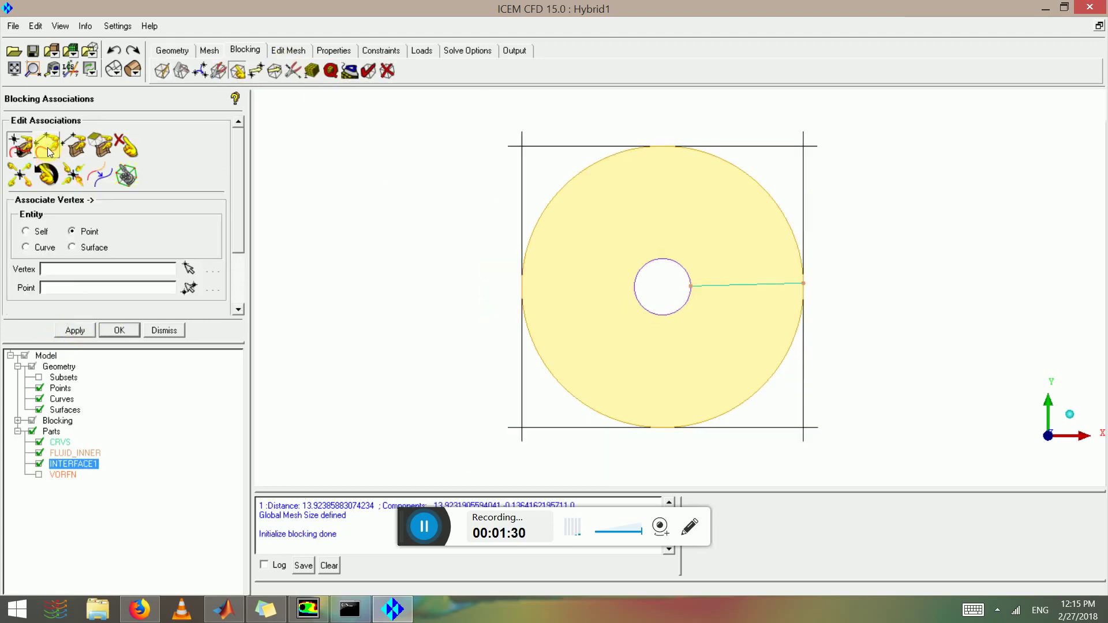
left_click(46, 145)
left_click(571, 425)
left_click(521, 310)
left_click(803, 268)
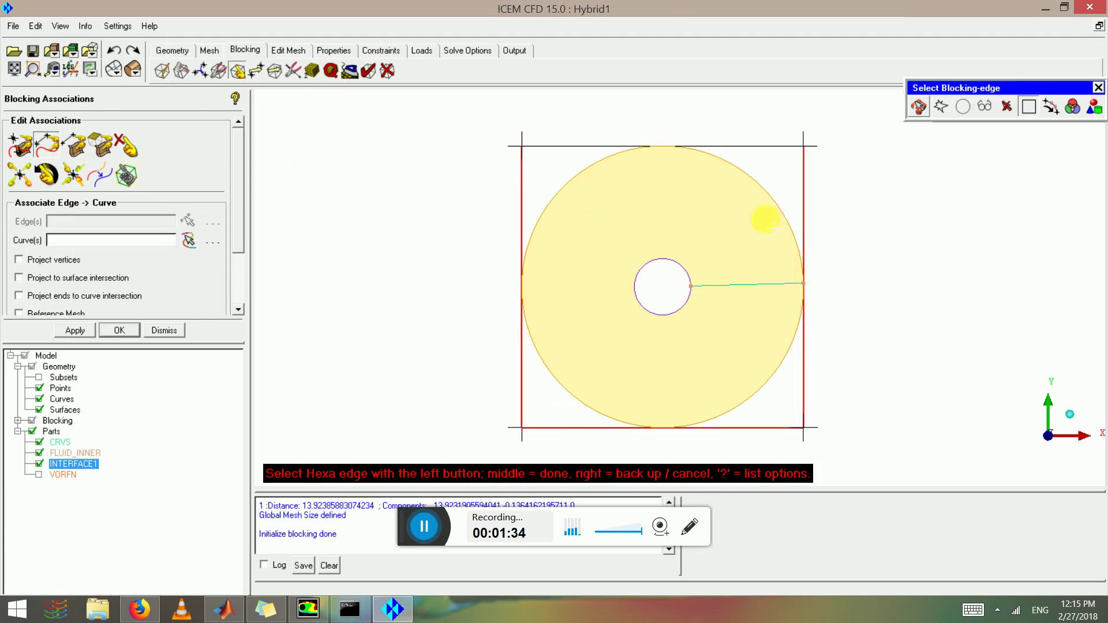
left_click(733, 147)
middle_click(737, 172)
left_click(737, 172)
left_click(64, 258)
middle_click(593, 138)
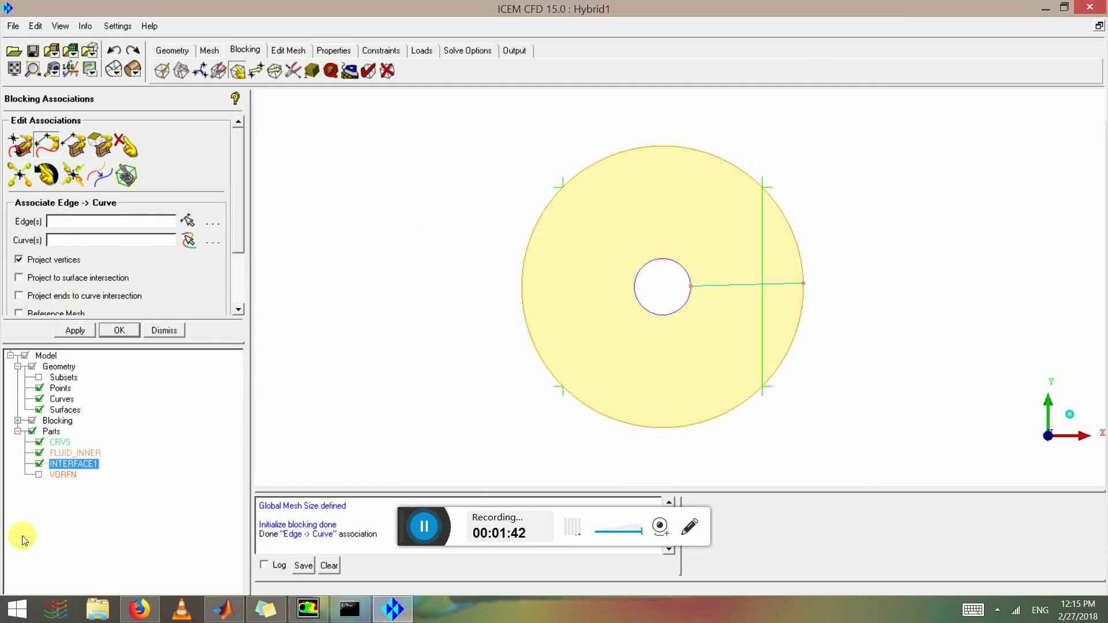
left_click(40, 409)
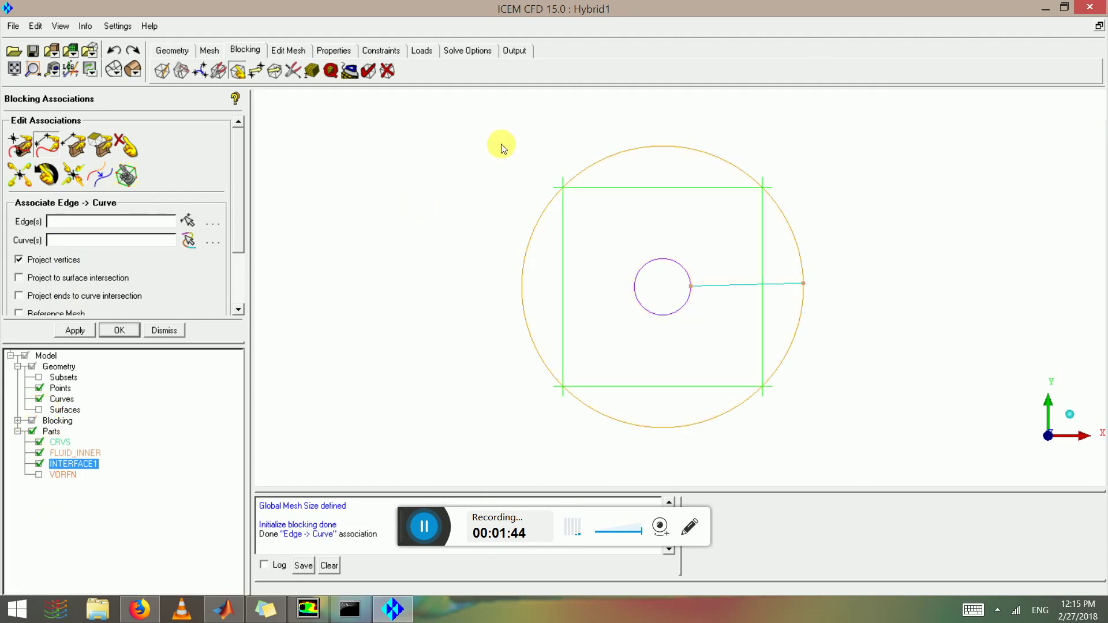
- Split the right, bottom, left and top block edges at the circle
left_click(184, 217)
left_click(764, 290)
left_click(646, 386)
left_click(561, 267)
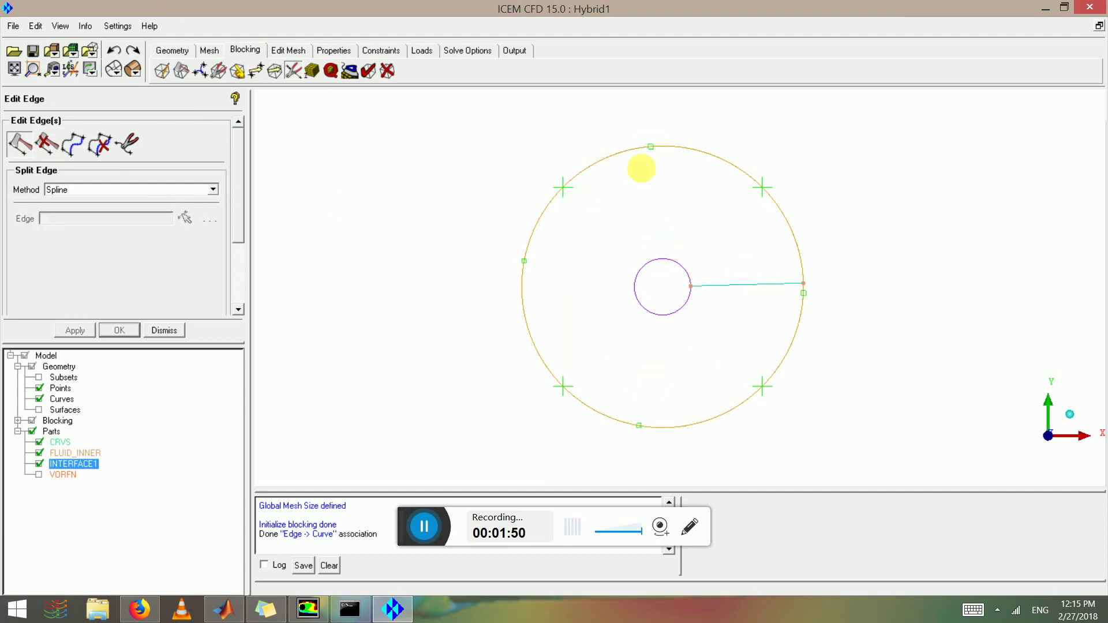
left_click(629, 195)
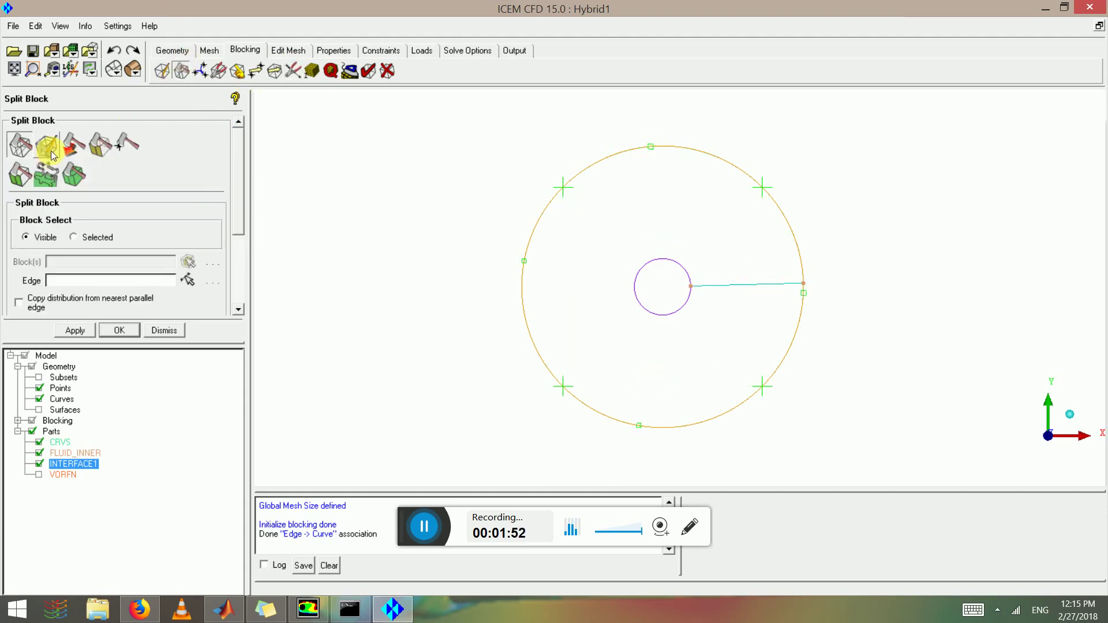
- Create an O-grid inside the block
left_click(49, 147)
left_click(85, 221)
left_click(631, 260)
middle_click(606, 279)
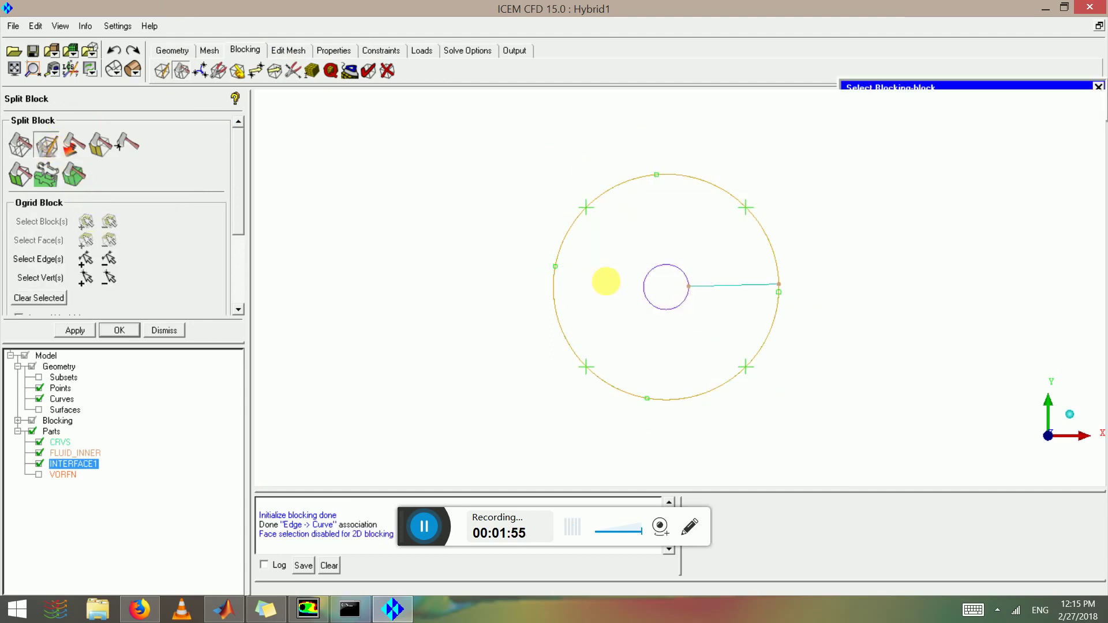
left_click(75, 330)
- Associate the four inner block edges with the small circle curve
left_click(237, 70)
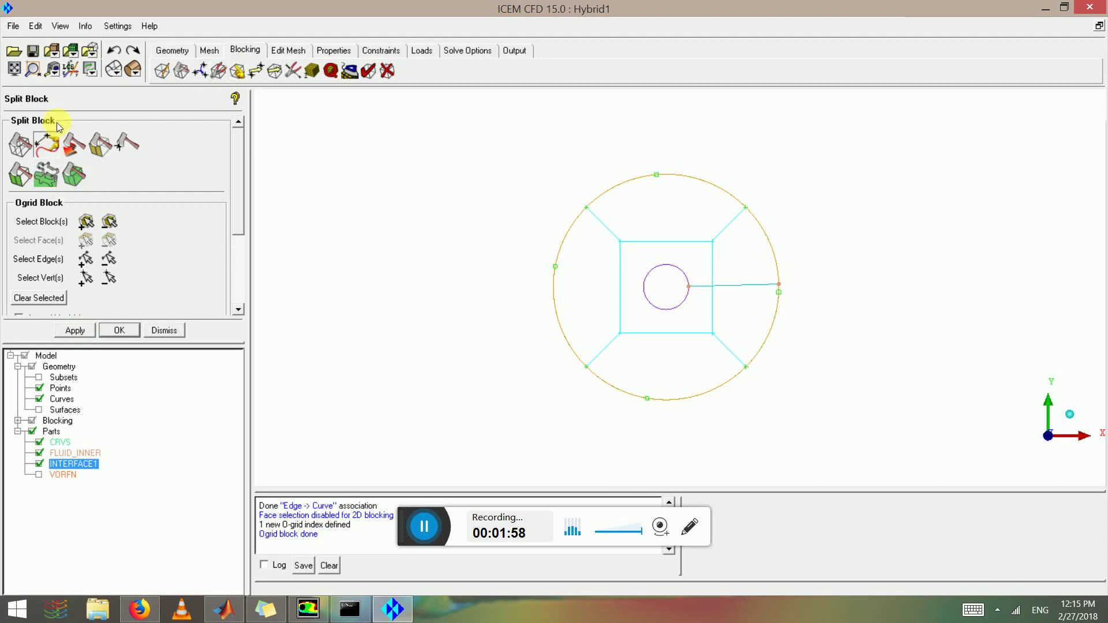
left_click_drag(605, 215, 720, 355)
middle_click(683, 311)
left_click(675, 308)
middle_click(672, 309)
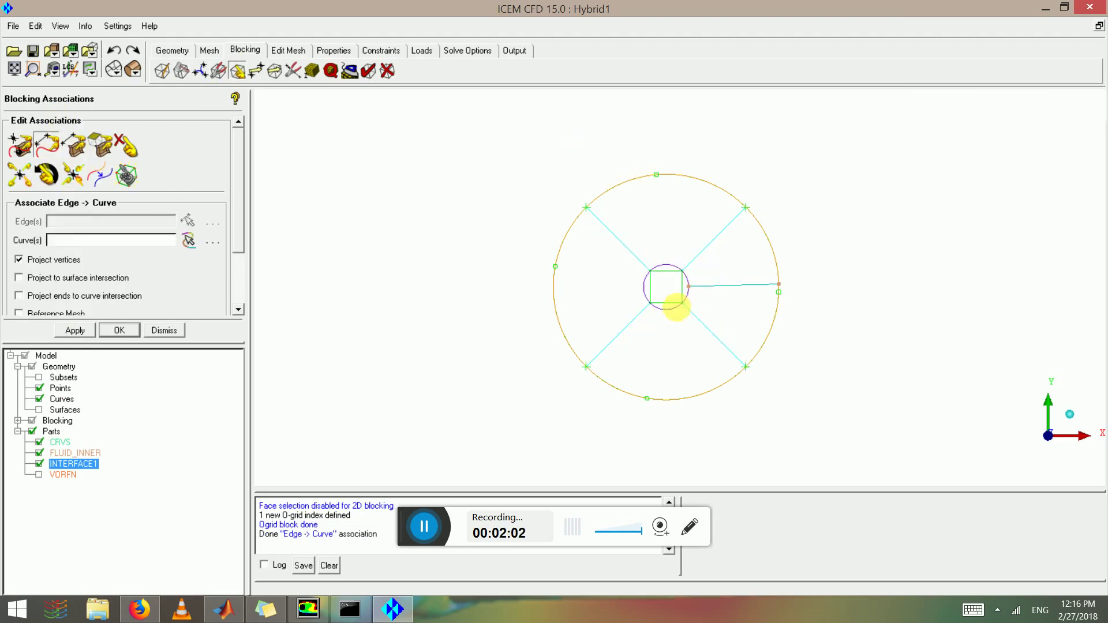
- Delete the central square block from the blocking
left_click(387, 71)
scroll(656, 292, "up", 2)
left_click(664, 276)
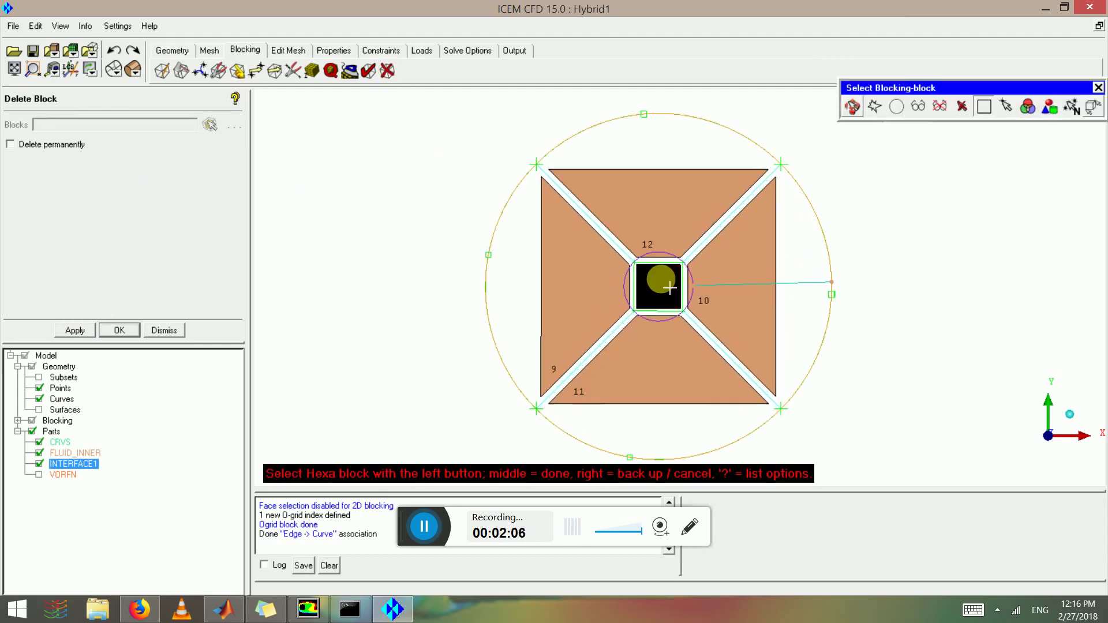
middle_click(662, 277)
scroll(661, 278, "down", 1)
right_click(659, 279)
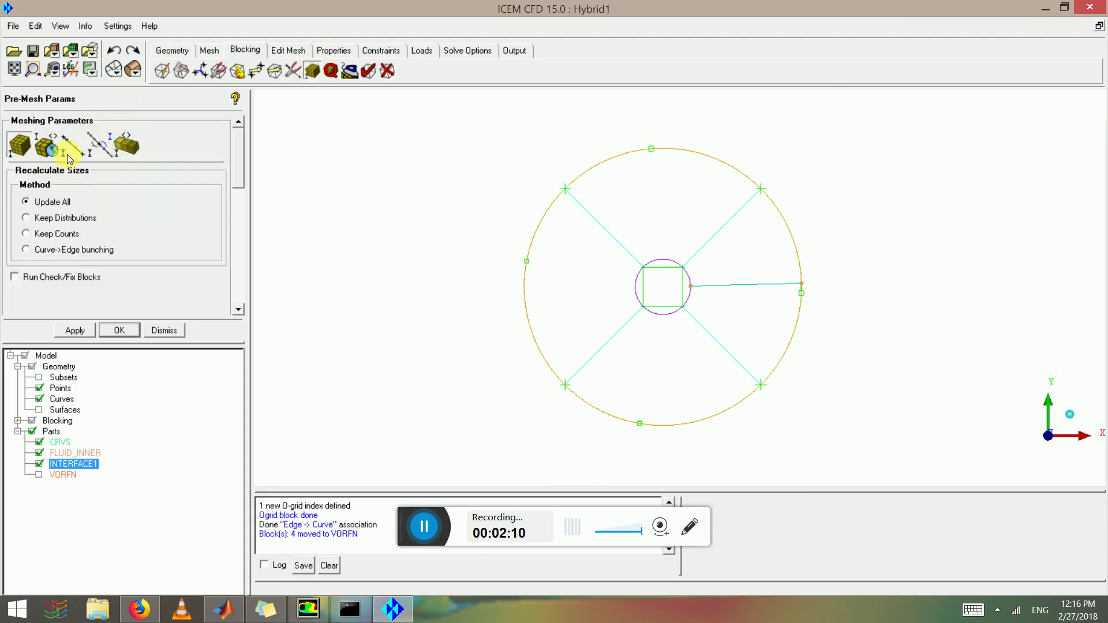
- Set 12 nodes on the left outer arc edge in Edge Params
left_click(69, 153)
left_click(508, 314)
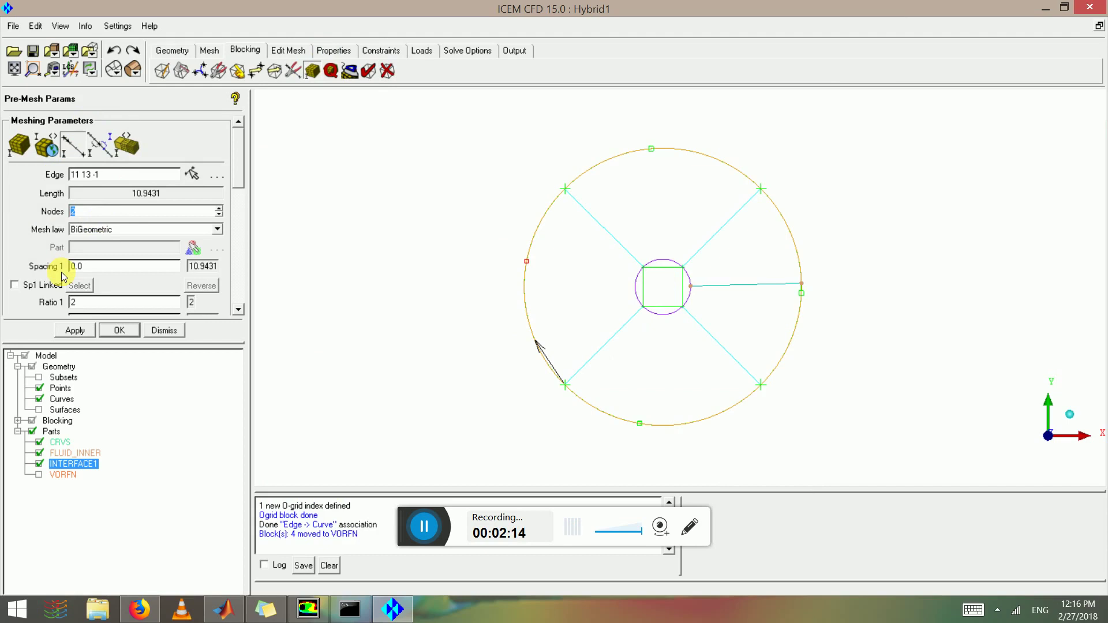
type("12")
scroll(241, 147, "down", 10)
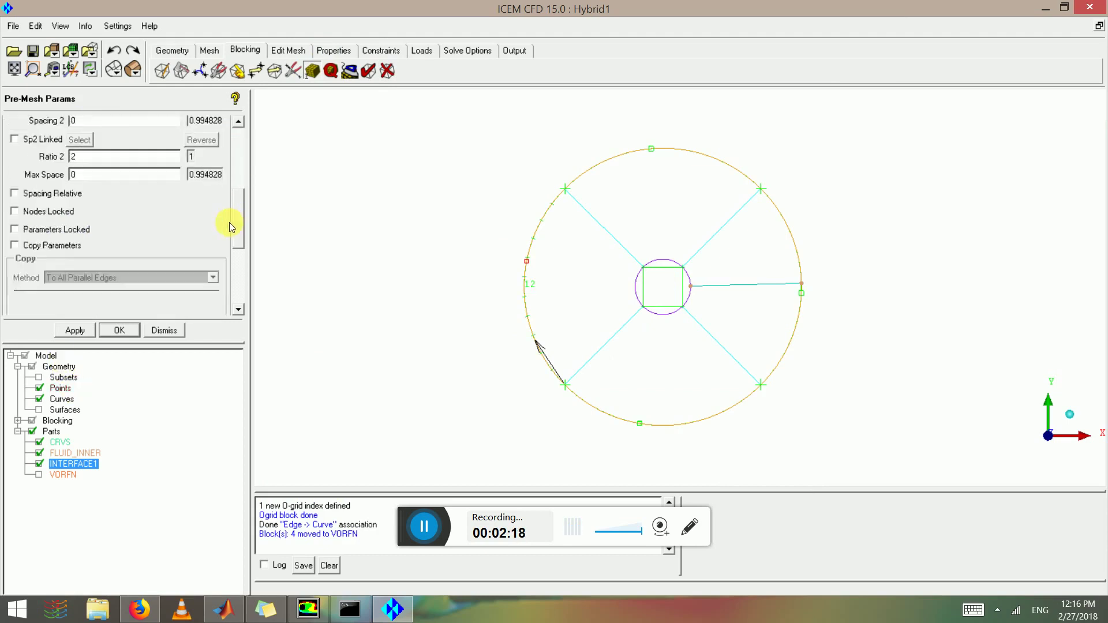
- Copy the 12-node setting to the box-selected outer arc edges and apply it
left_click(74, 136)
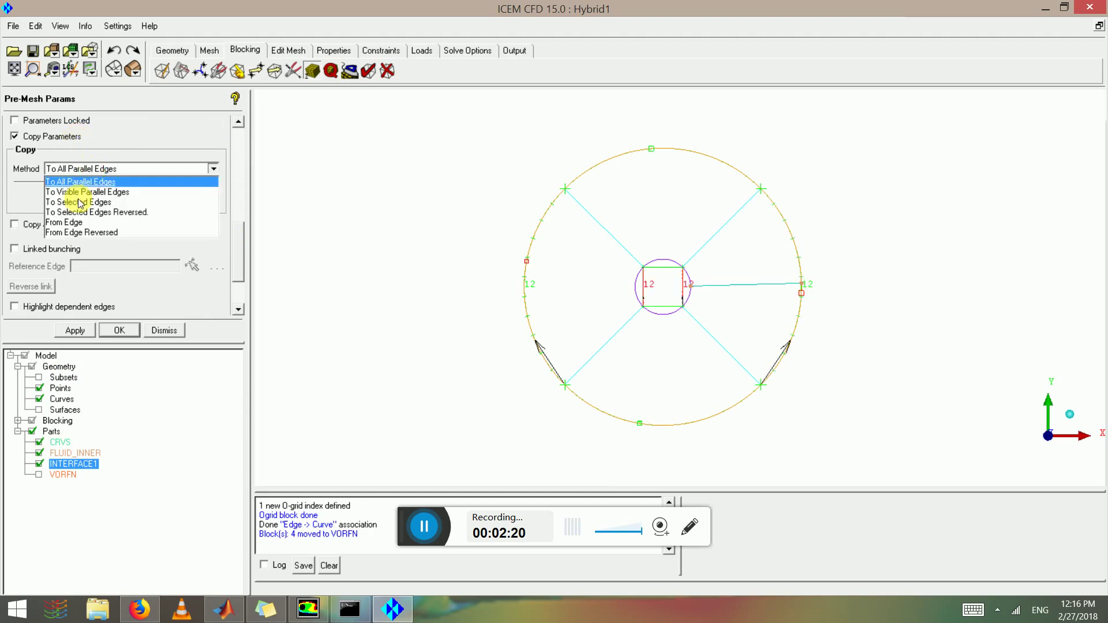
left_click(86, 168)
left_click(77, 206)
scroll(599, 175, "down", 3)
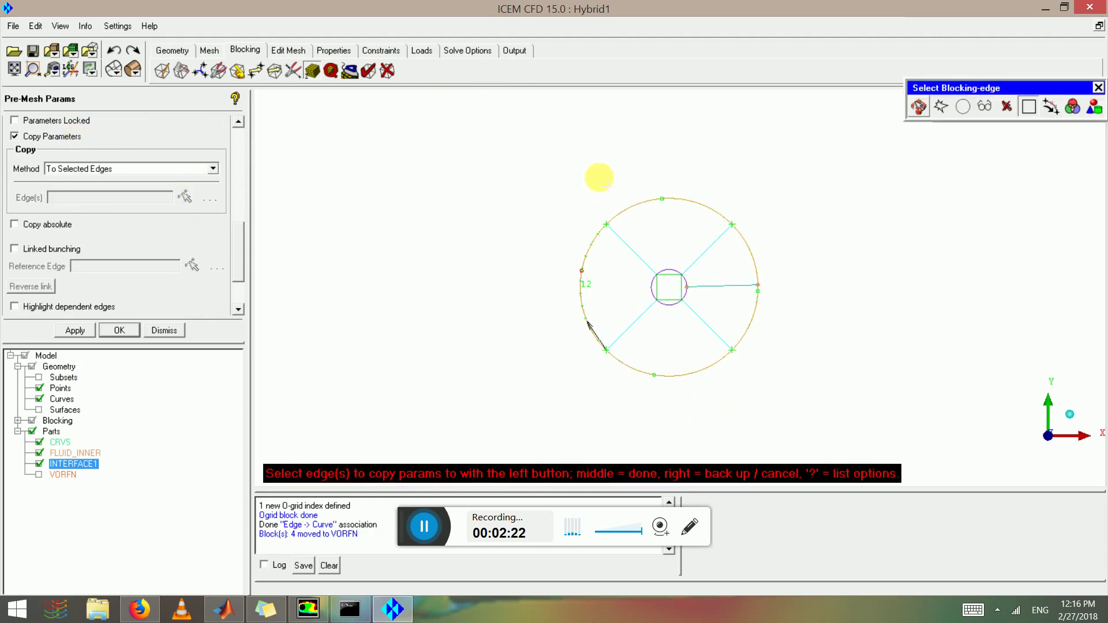
left_click_drag(540, 157, 891, 440)
middle_click(809, 389)
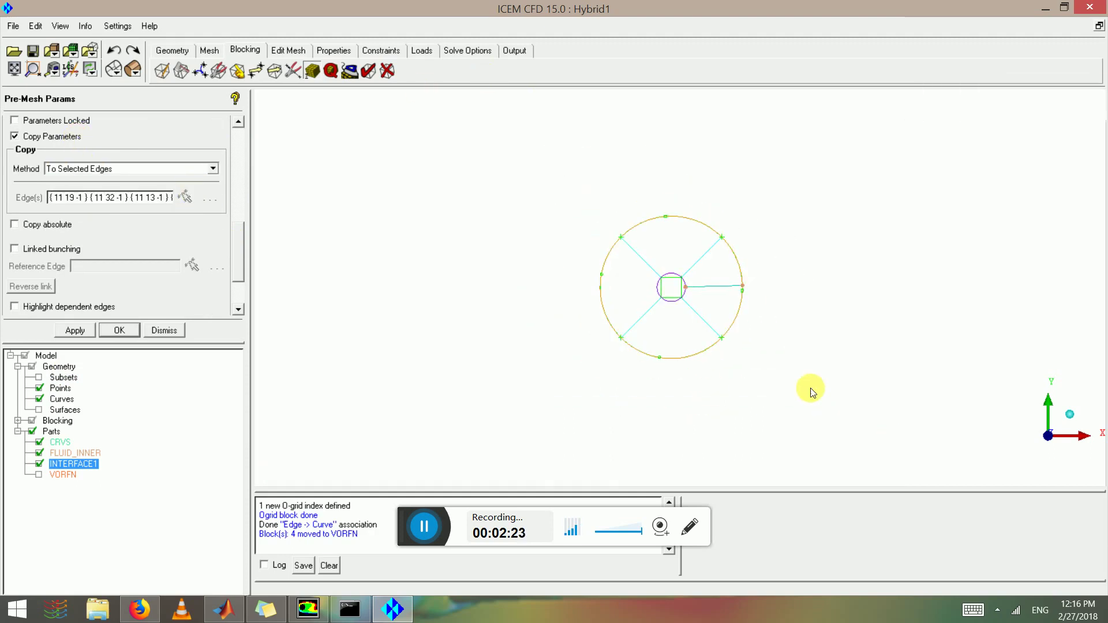
left_click(71, 331)
scroll(371, 321, "up", 1)
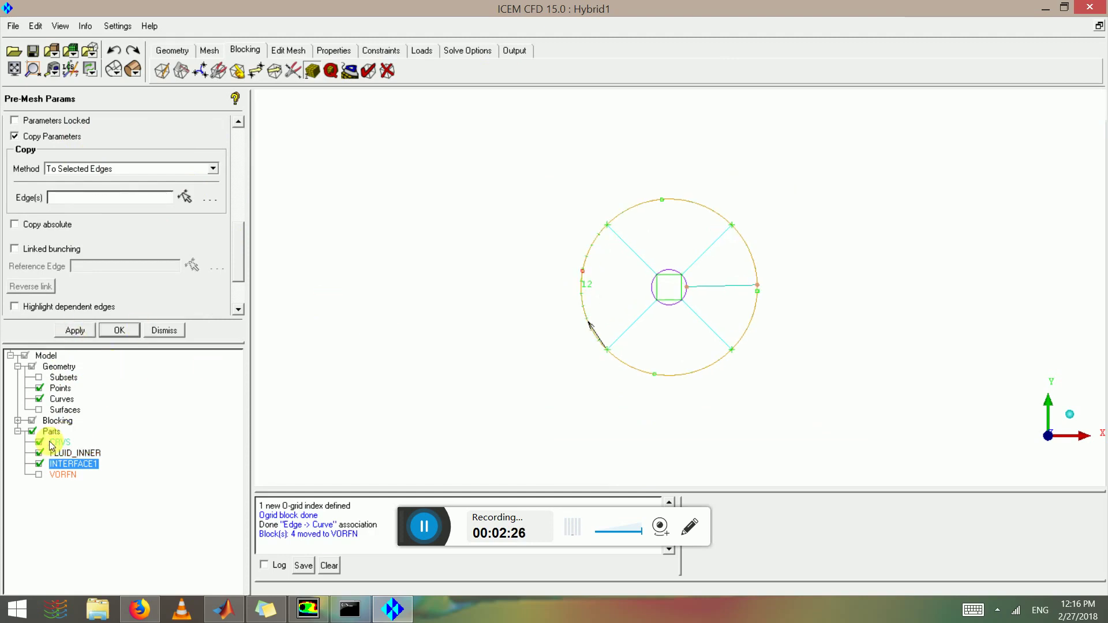
left_click(18, 420)
- Show and recompute the pre-mesh, then convert it to an unstructured mesh
left_click(40, 485)
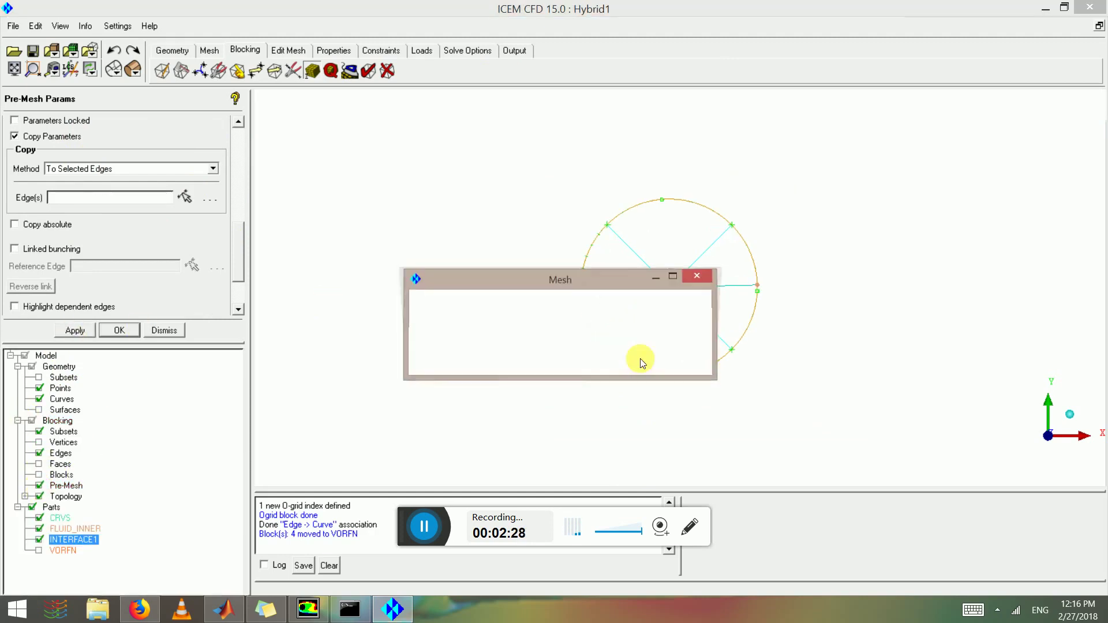
left_click(426, 361)
scroll(686, 292, "up", 5)
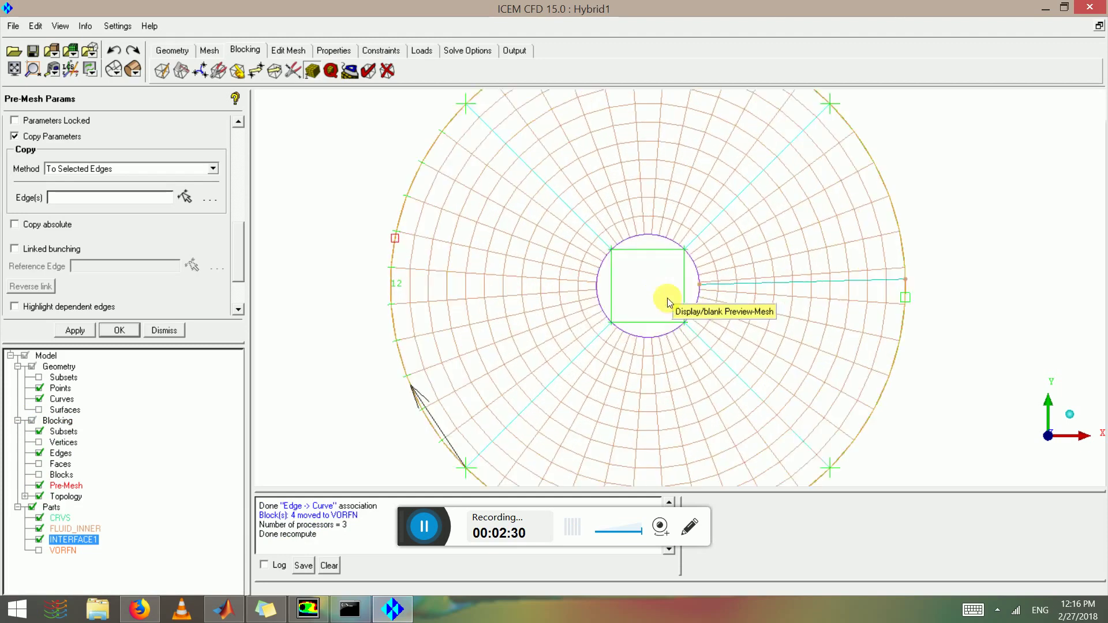
scroll(649, 298, "down", 5)
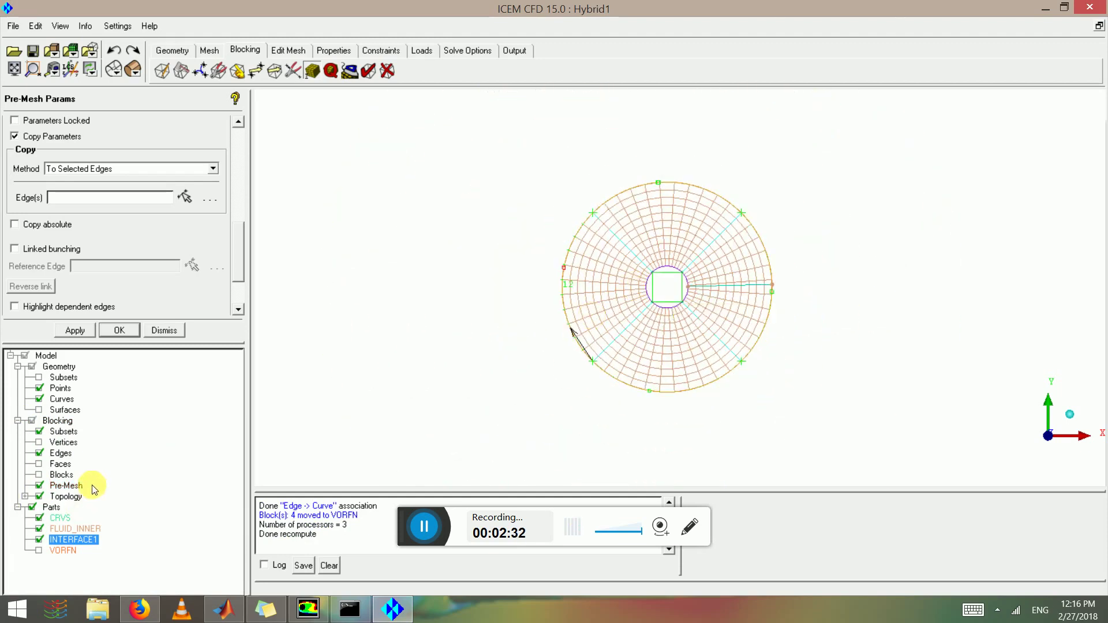
right_click(65, 490)
left_click(138, 336)
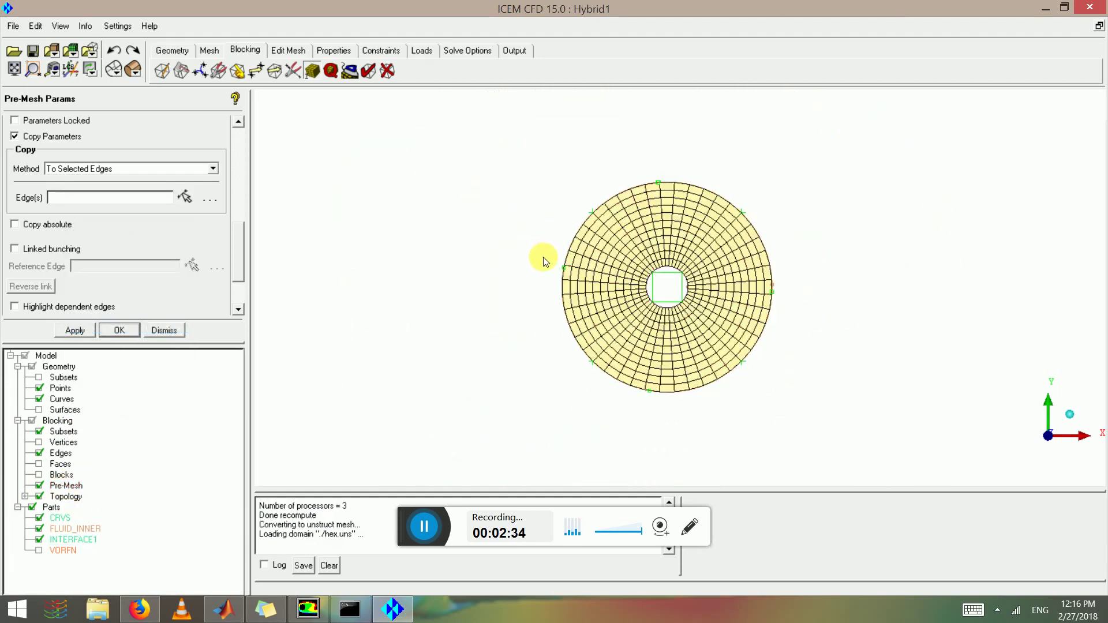
- Save the project, then start Save Project As
left_click(31, 55)
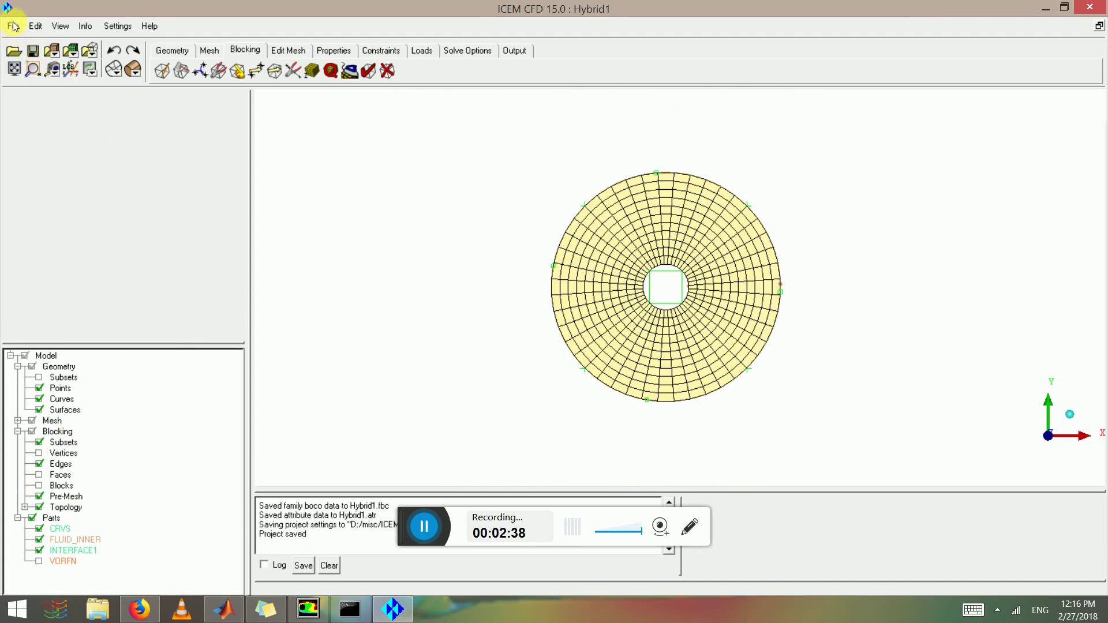
left_click(12, 26)
left_click(50, 82)
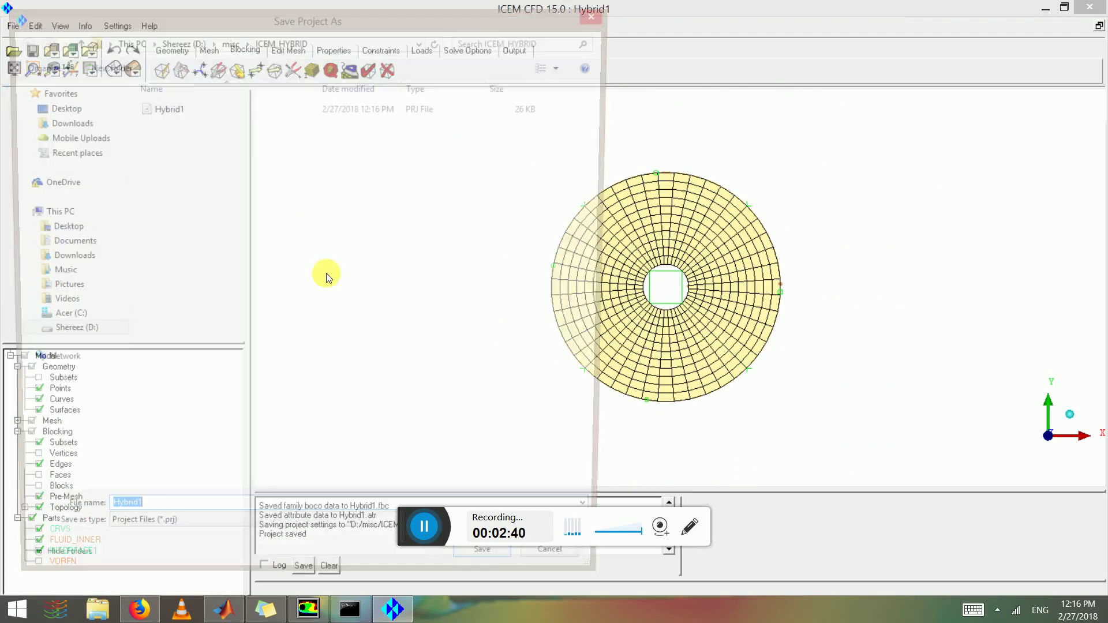
- Save the project as Hybrid2
key("BackSpace")
type("2")
key("Return")
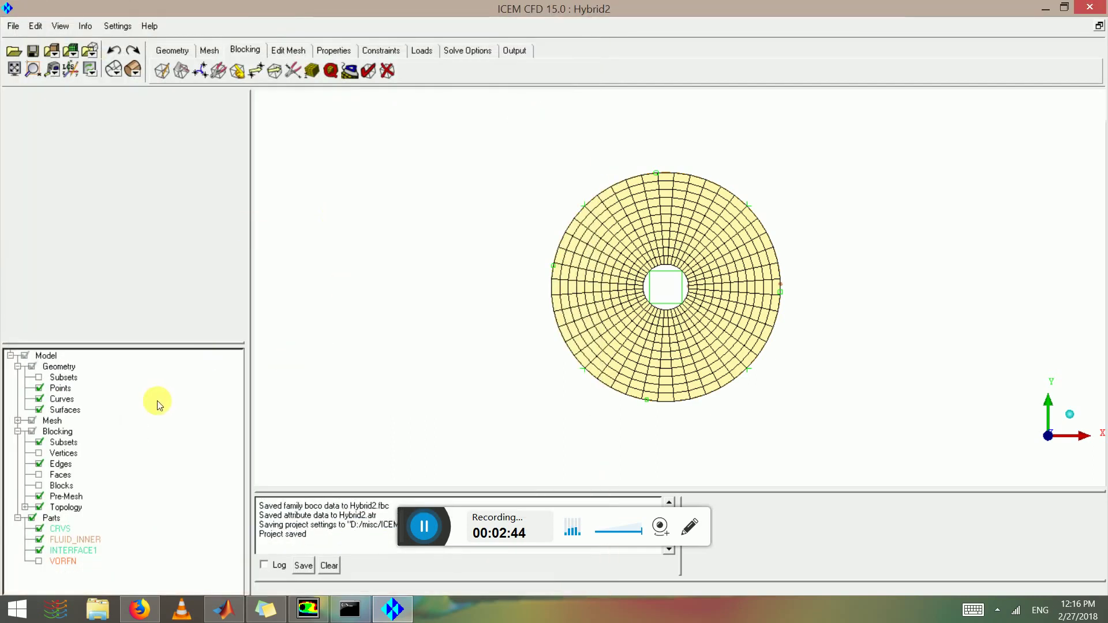
- Close the mesh without saving it and hide the pre-mesh
left_click(12, 27)
mouse_move(81, 142)
left_click(133, 232)
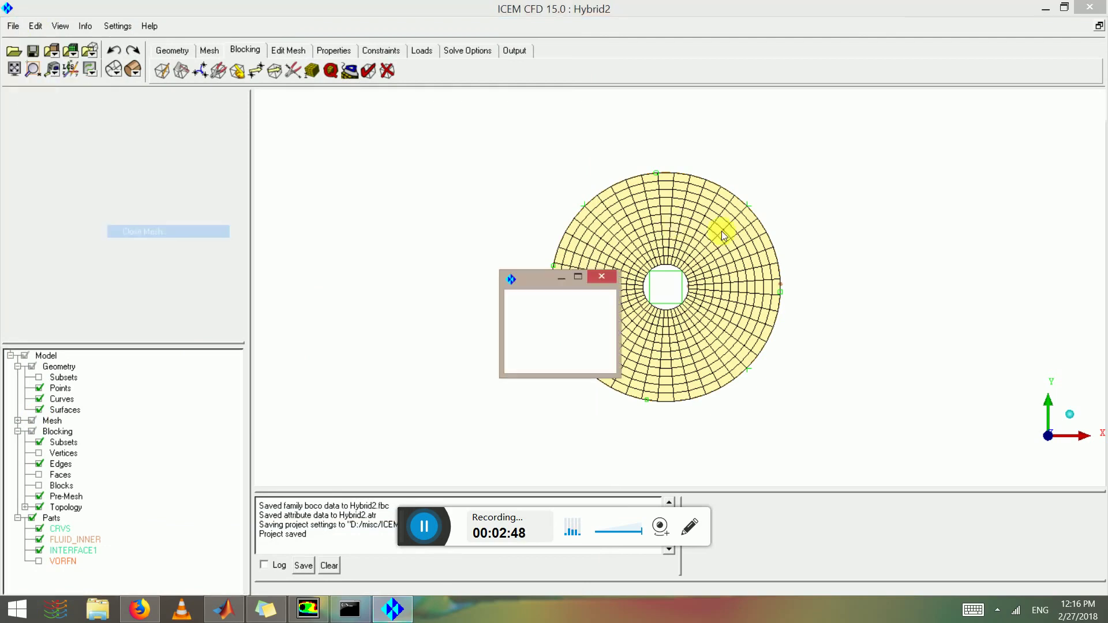
left_click(586, 364)
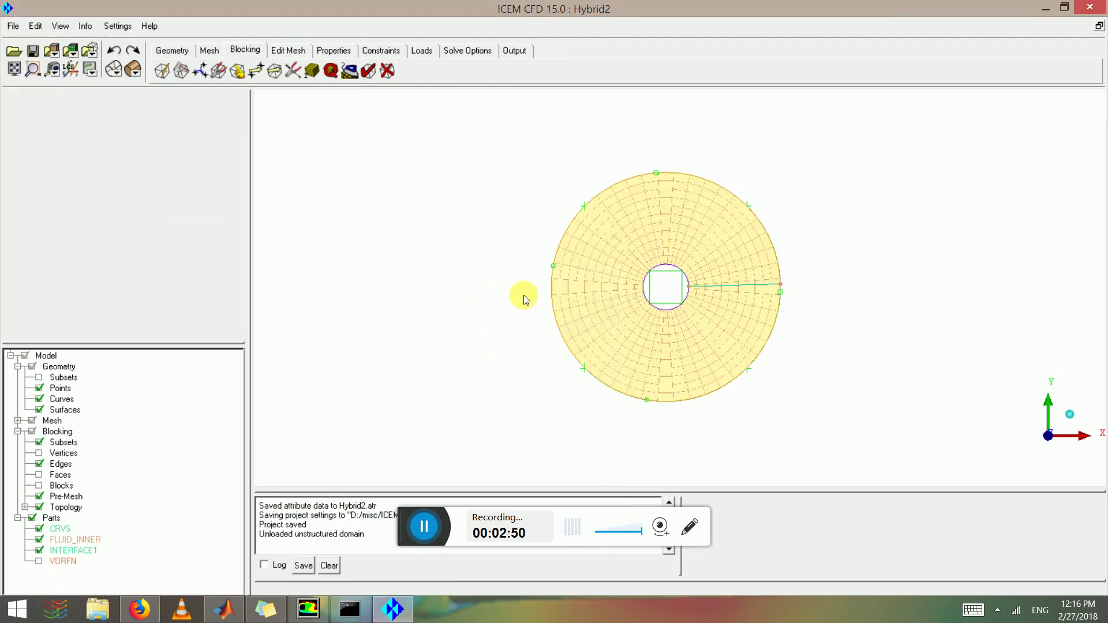
left_click(38, 496)
scroll(647, 224, "down", 3)
- Delete the disk surface from the geometry
left_click(159, 48)
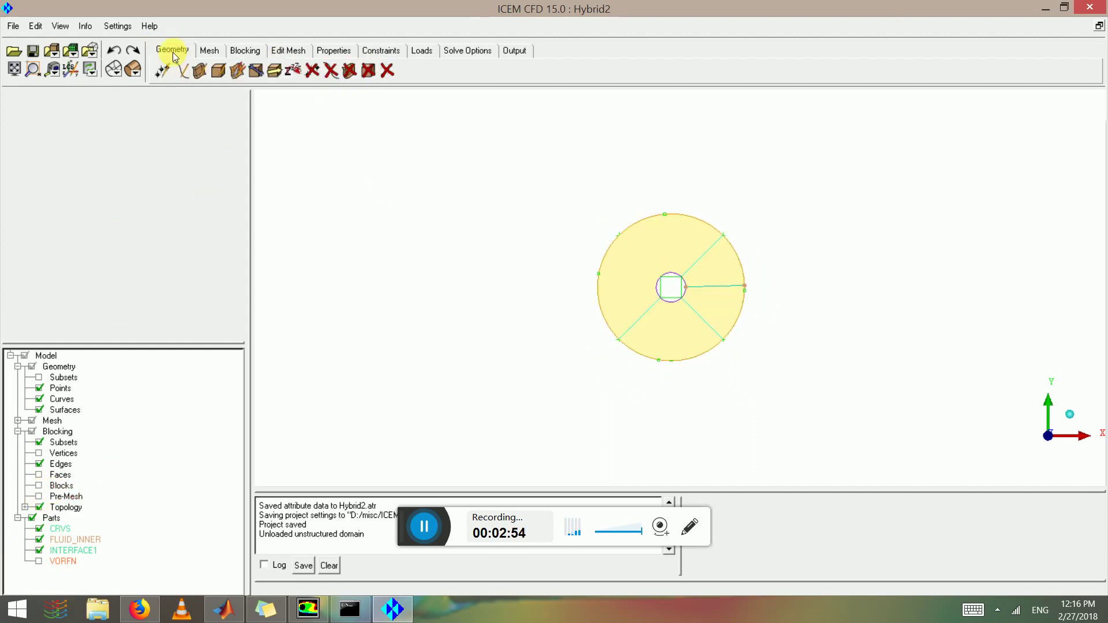
left_click(387, 70)
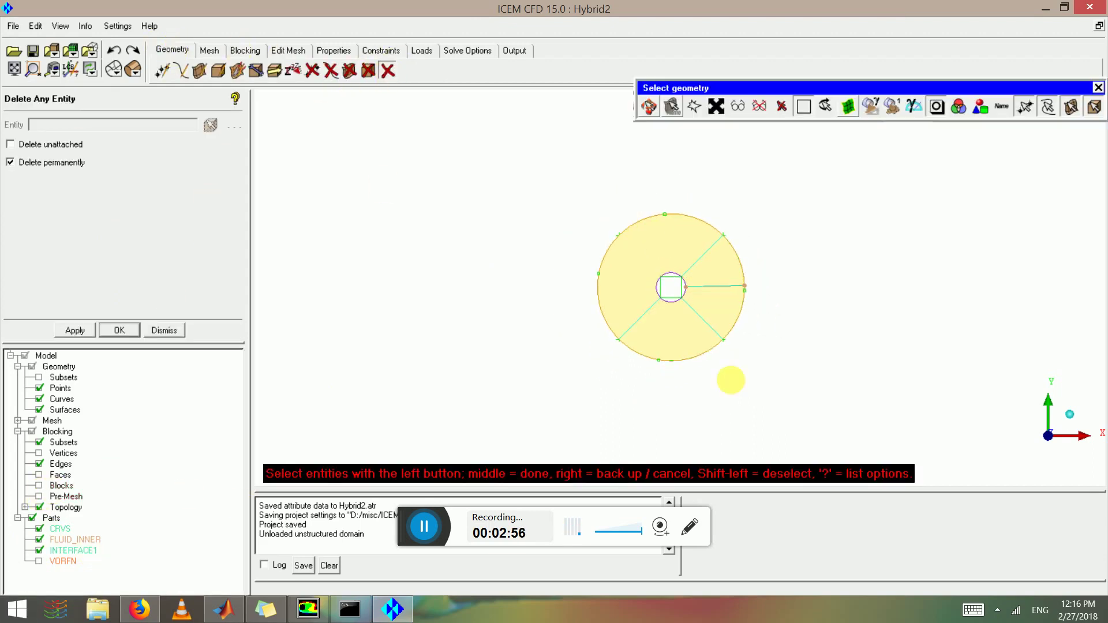
scroll(663, 329, "up", 2)
left_click(663, 329)
left_click(635, 253)
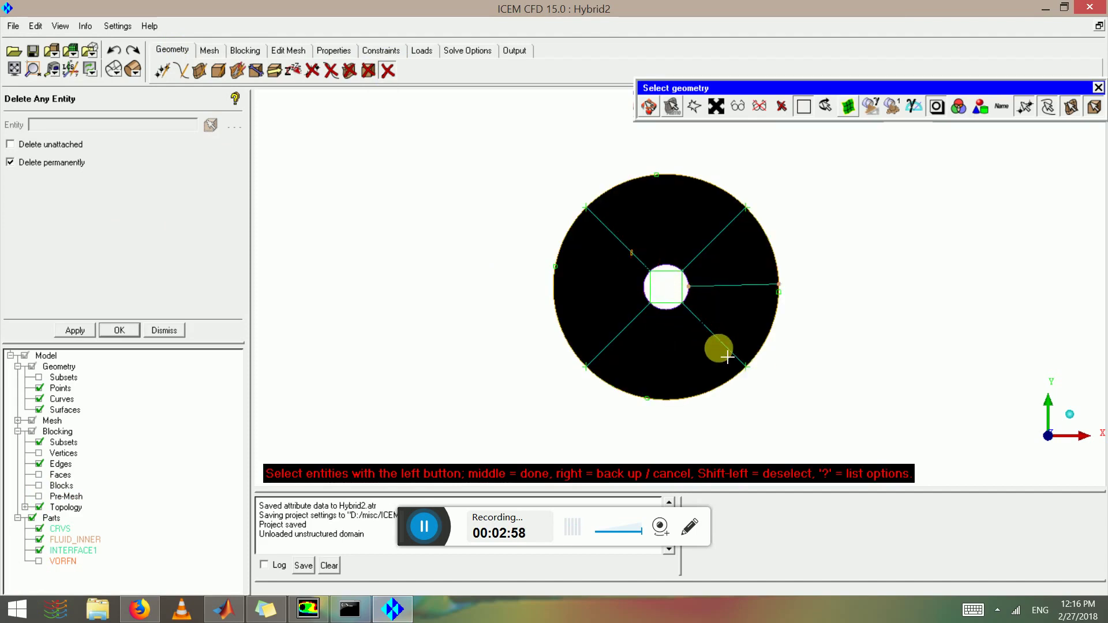
middle_click(675, 317)
middle_click(640, 321)
- Close the blocking
scroll(640, 321, "up", 1)
scroll(640, 320, "up", 1)
left_click(12, 26)
mouse_move(69, 154)
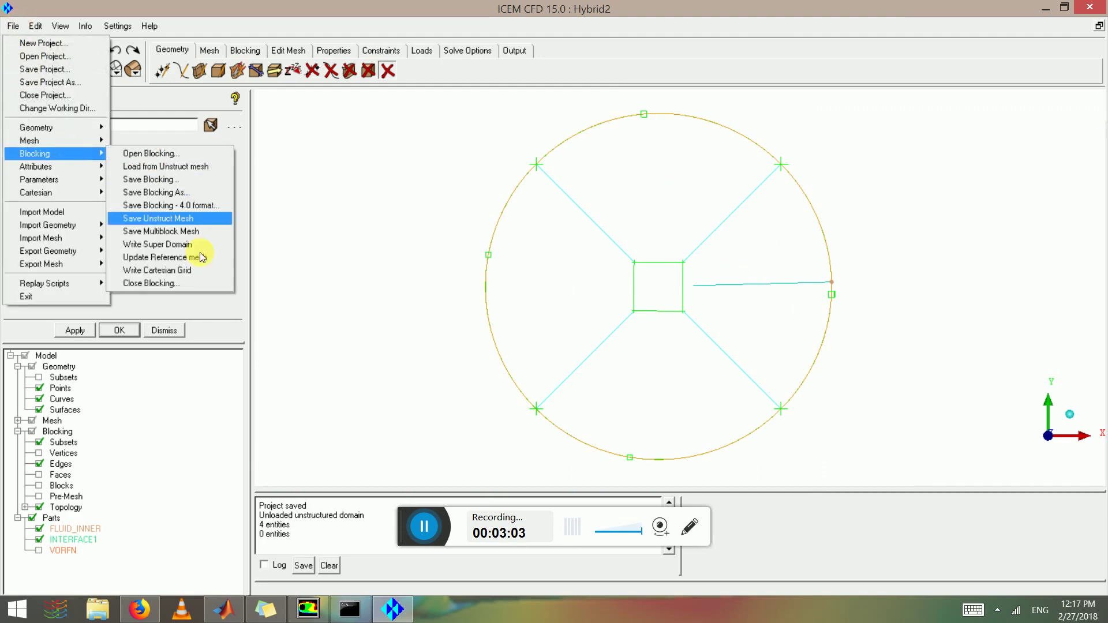
left_click(180, 284)
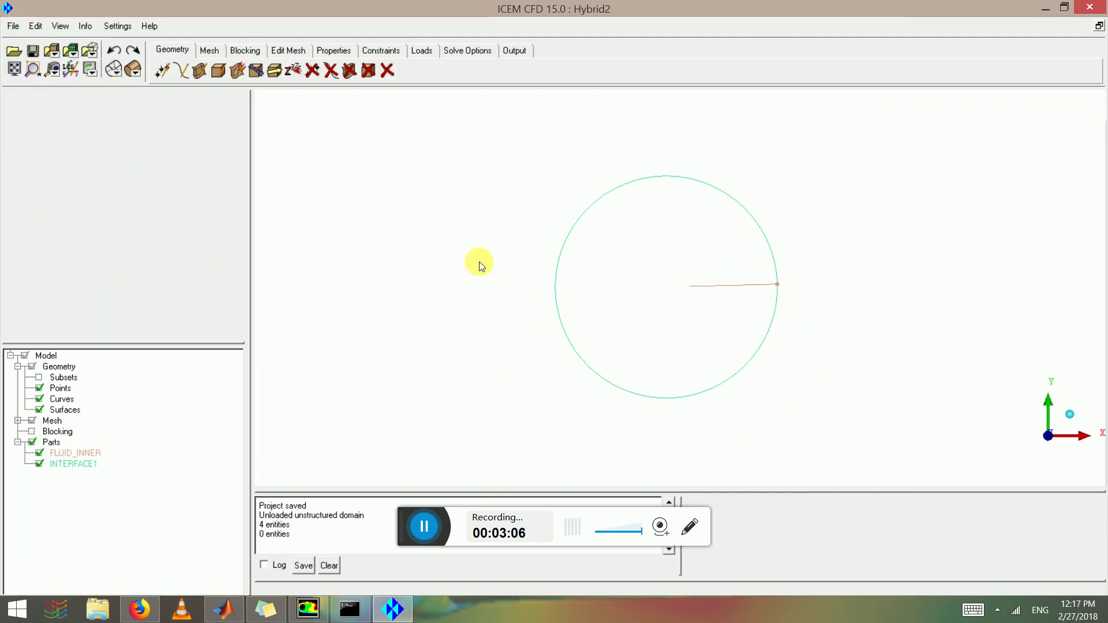
- Delete the line inside the circle and the FLUID_INNER part with all its geometry
left_click(386, 70)
left_click(716, 291)
middle_click(692, 300)
right_click(83, 457)
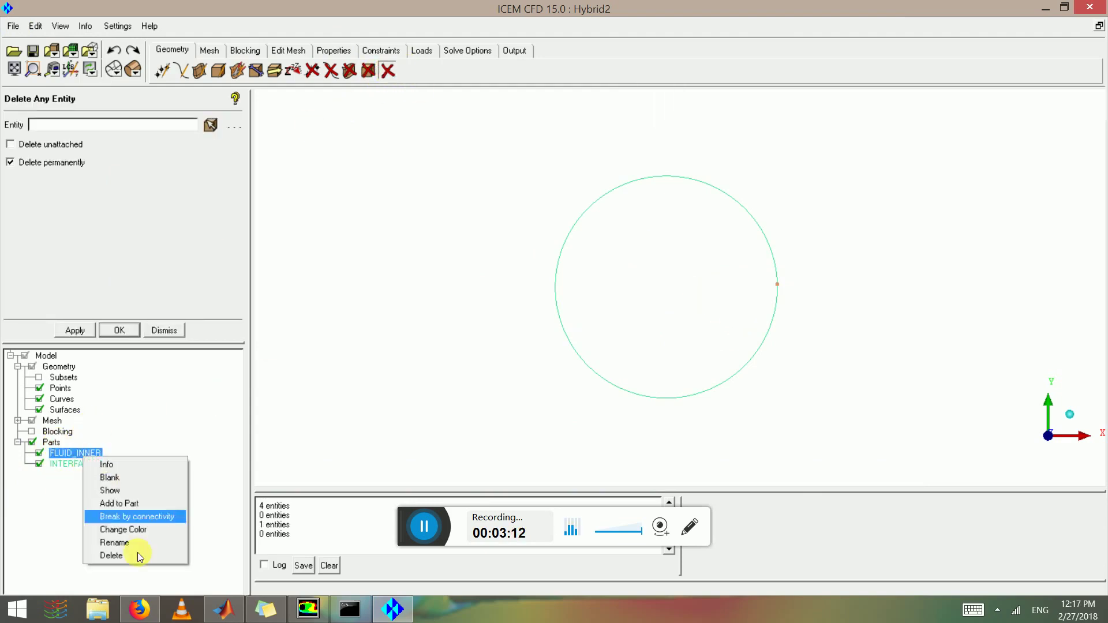
left_click(134, 552)
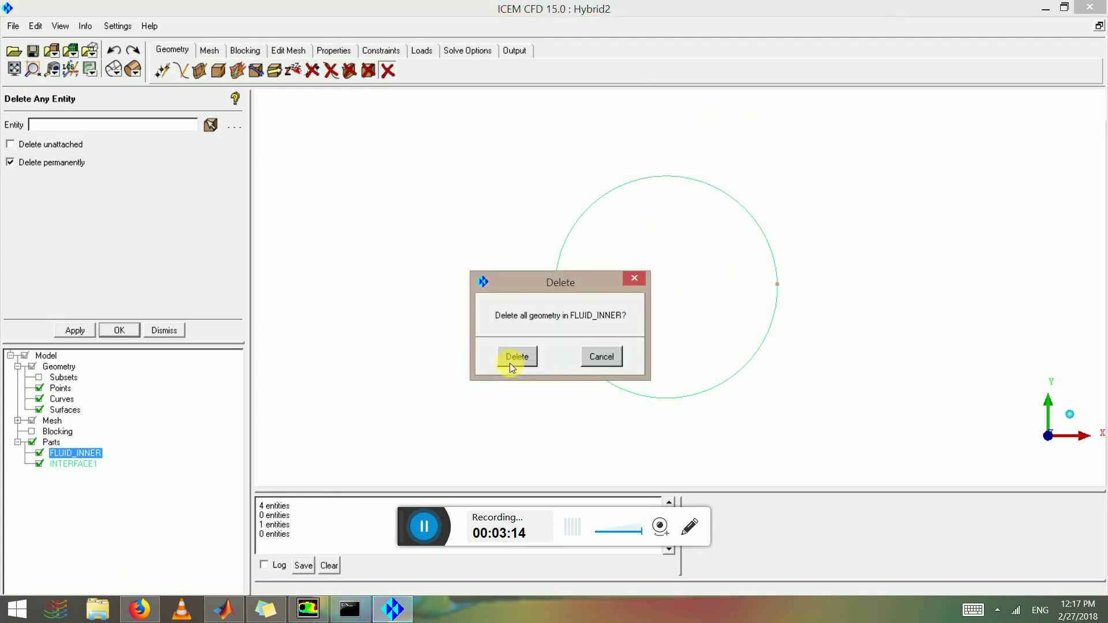
left_click(516, 356)
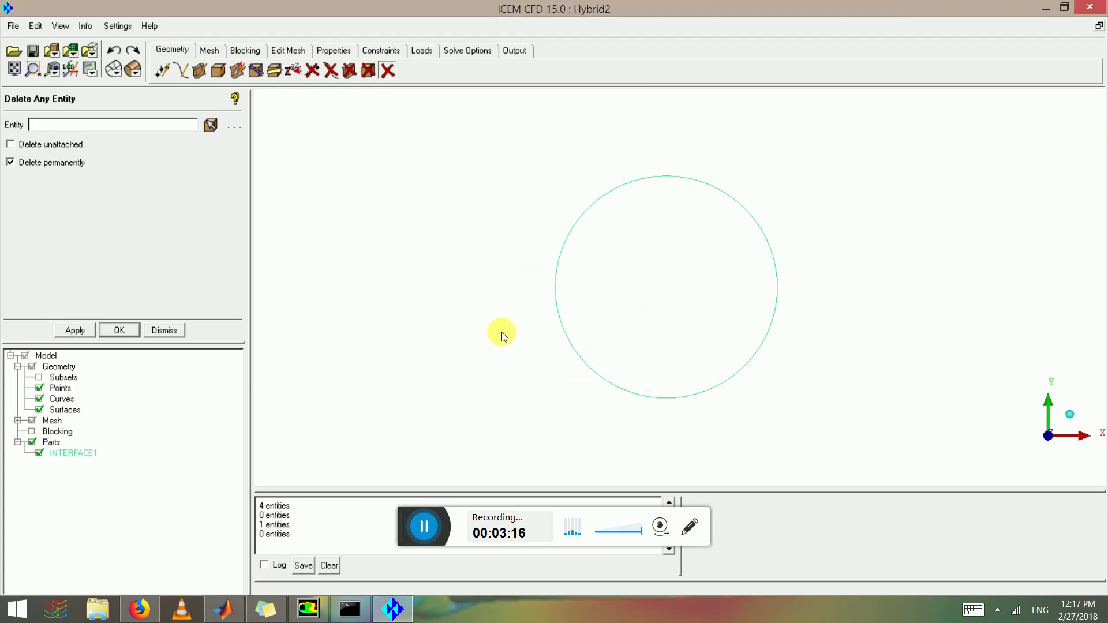
- Rename part INTERFACE1 to INTERFACE2
left_click(63, 453)
right_click(64, 454)
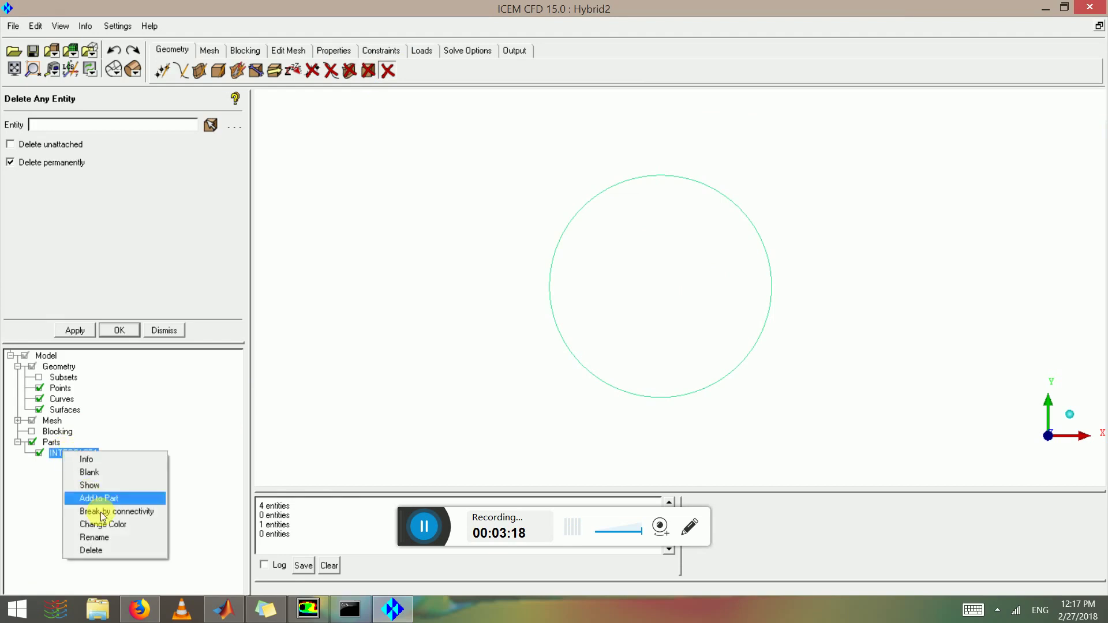
left_click(92, 532)
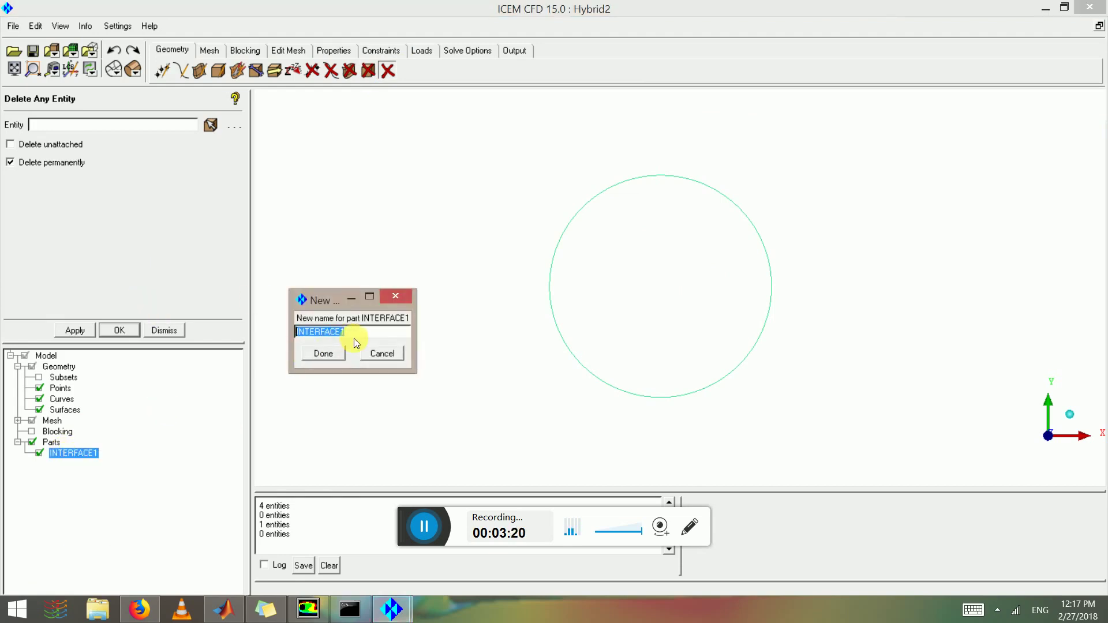
left_click(355, 337)
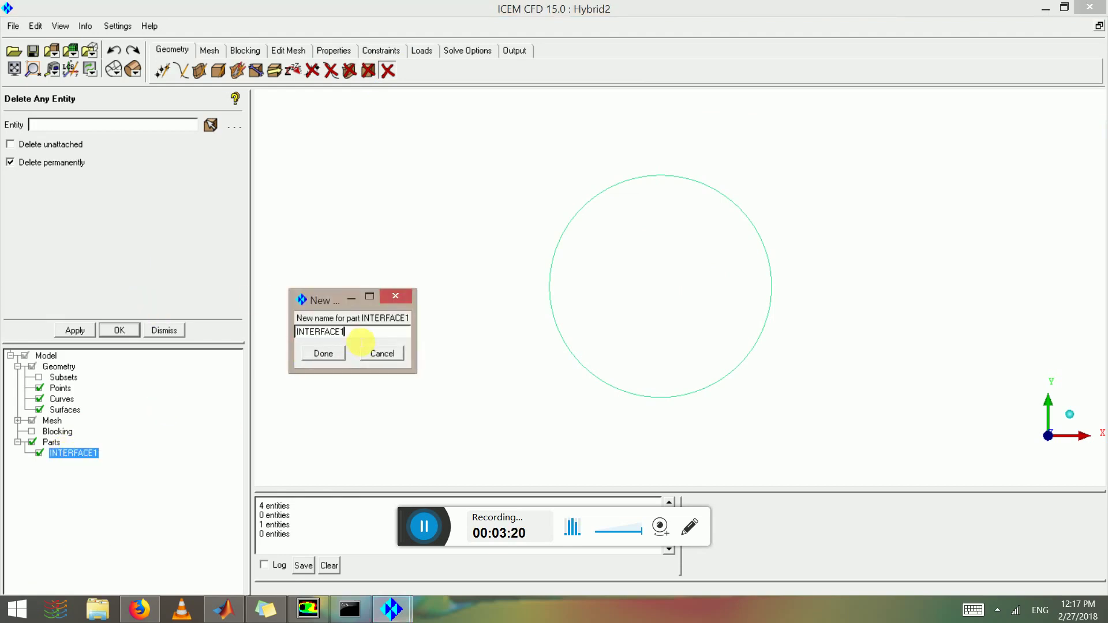
left_click(333, 356)
right_click(52, 442)
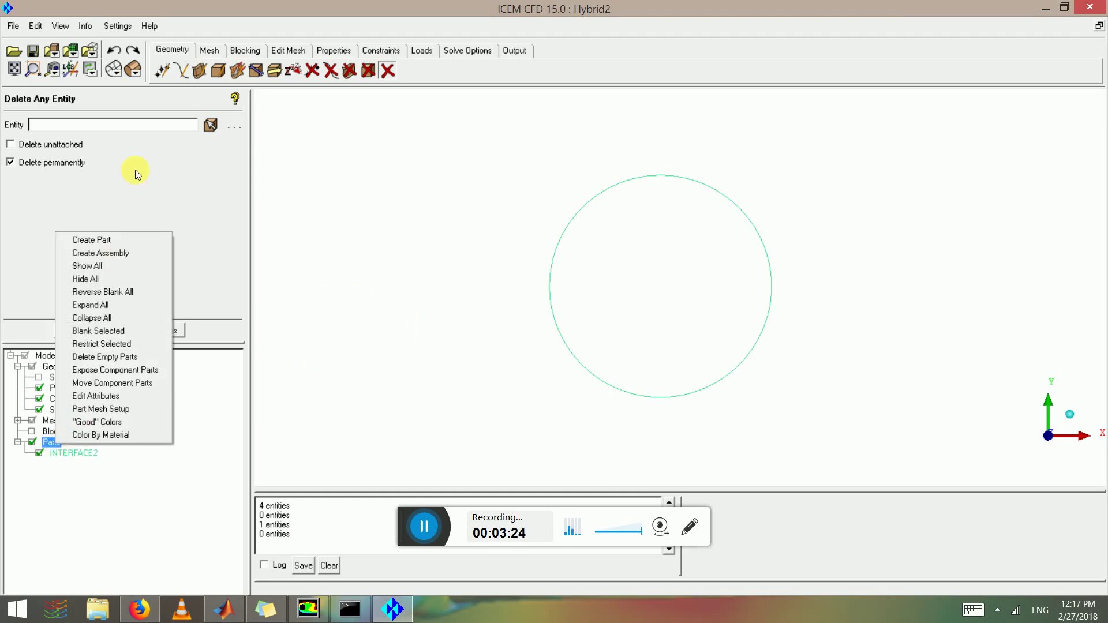
- Create a copy of the circle scaled by factor 5 in X and Y
left_click(275, 70)
left_click(274, 70)
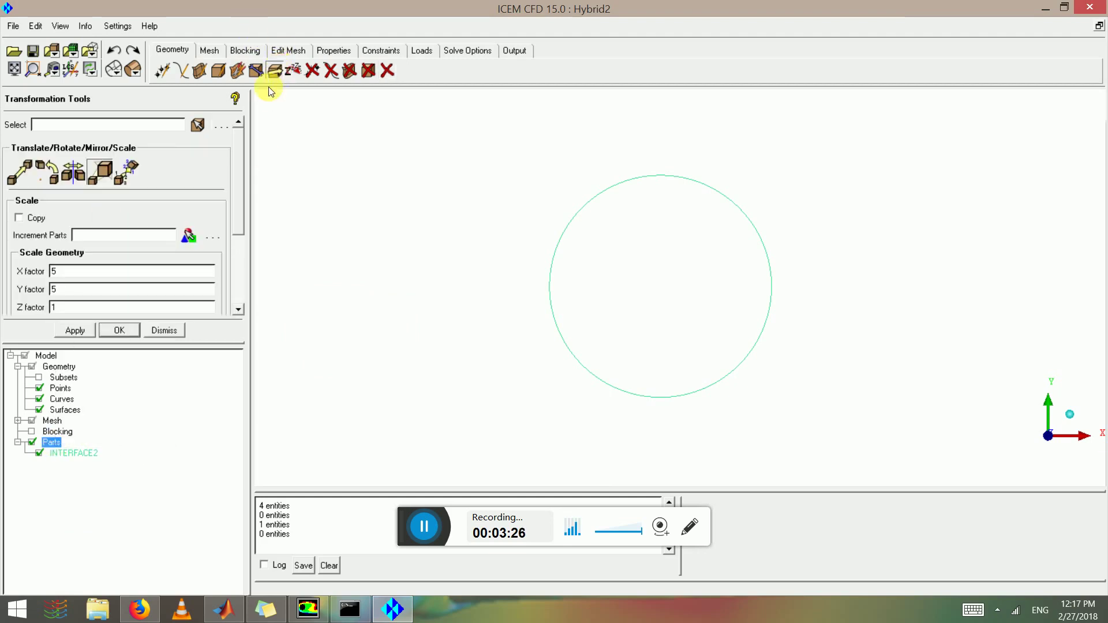
left_click(197, 128)
scroll(648, 220, "down", 3)
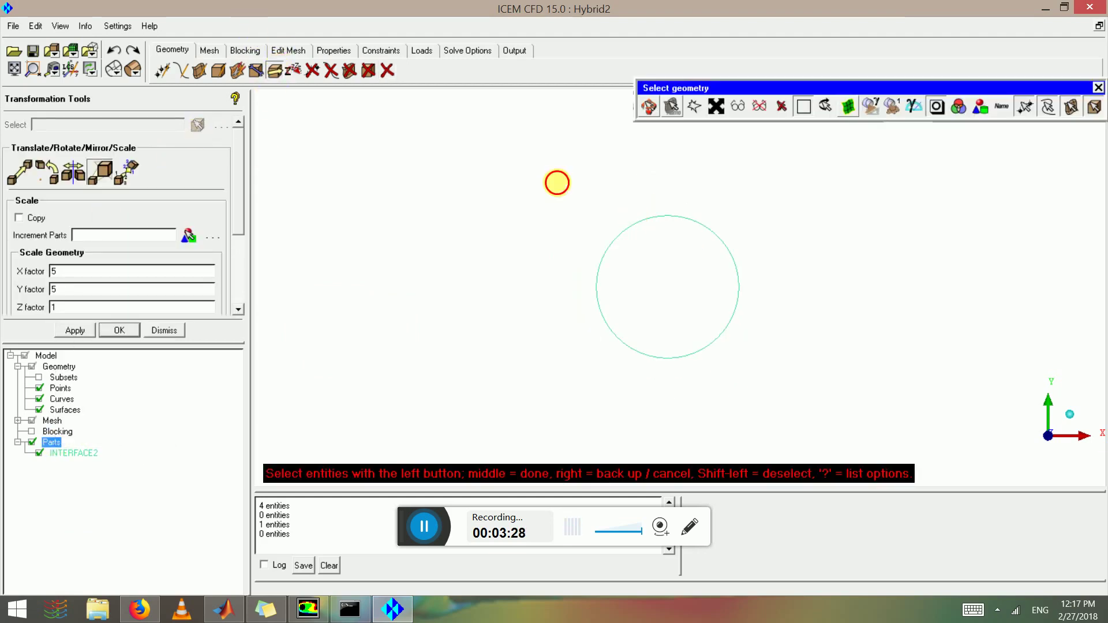
scroll(750, 401, "up", 1)
left_click(731, 346)
middle_click(732, 346)
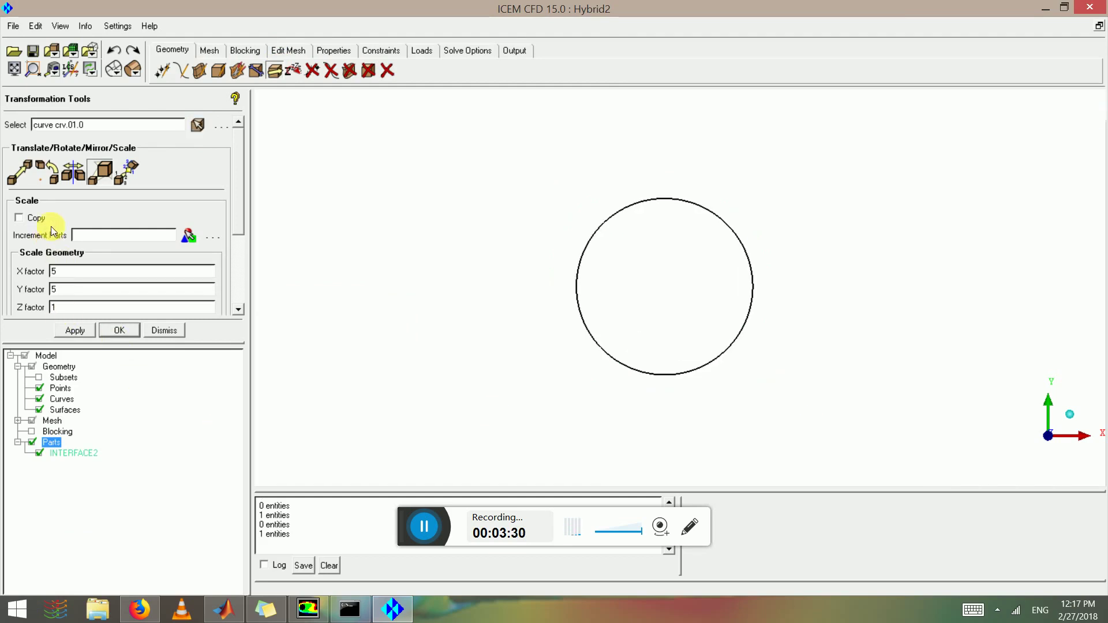
left_click(88, 330)
scroll(233, 284, "down", 3)
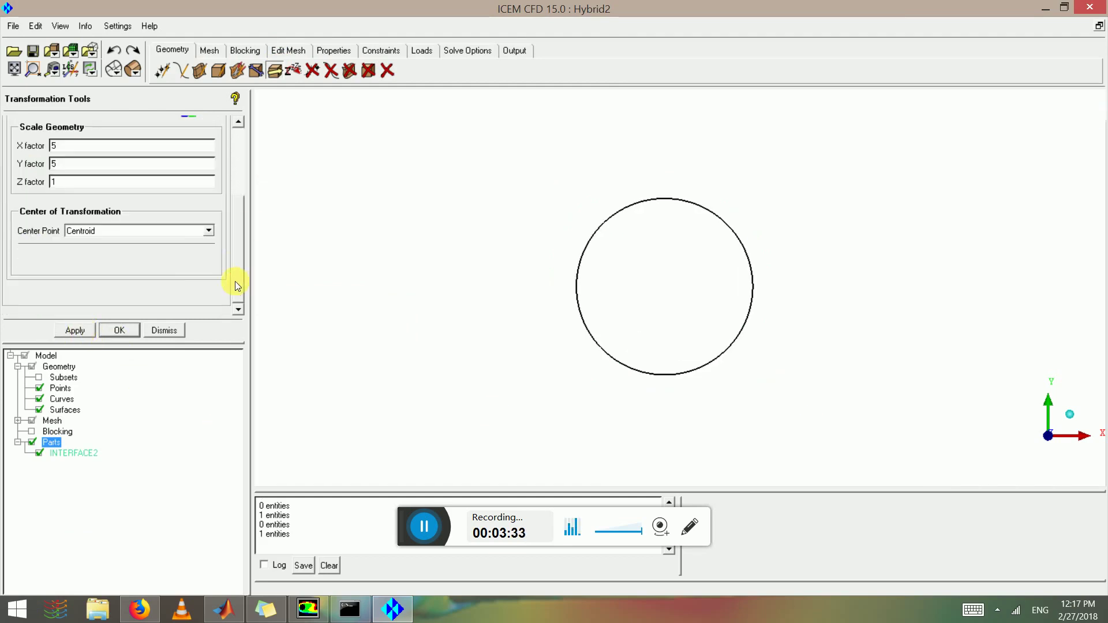
left_click(86, 330)
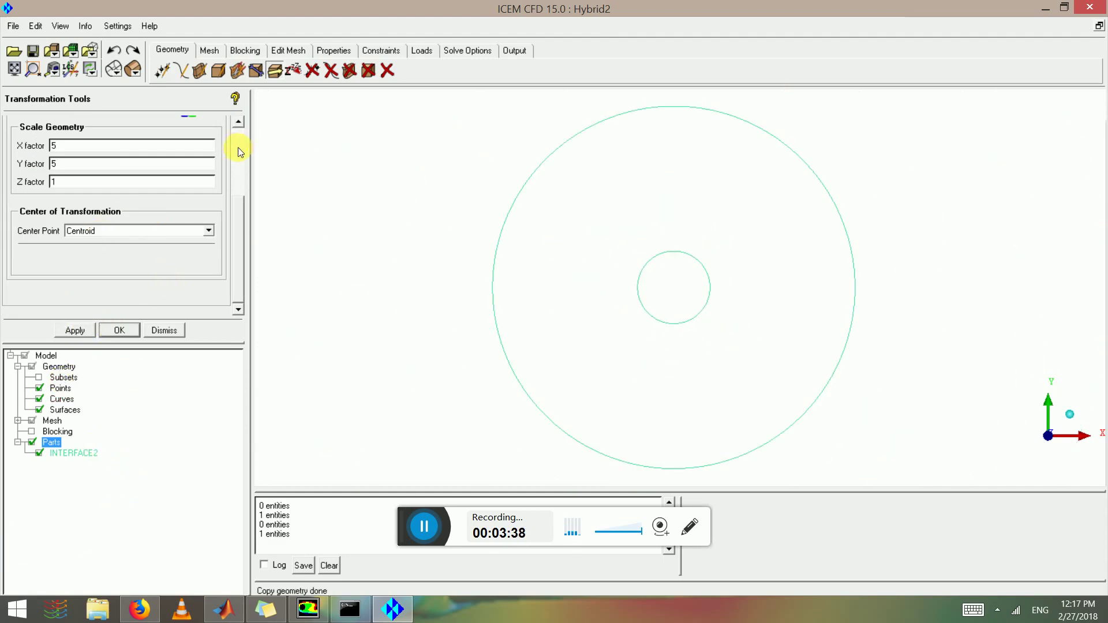
- Create a new part FF containing the large scaled circle
right_click(48, 442)
left_click(87, 234)
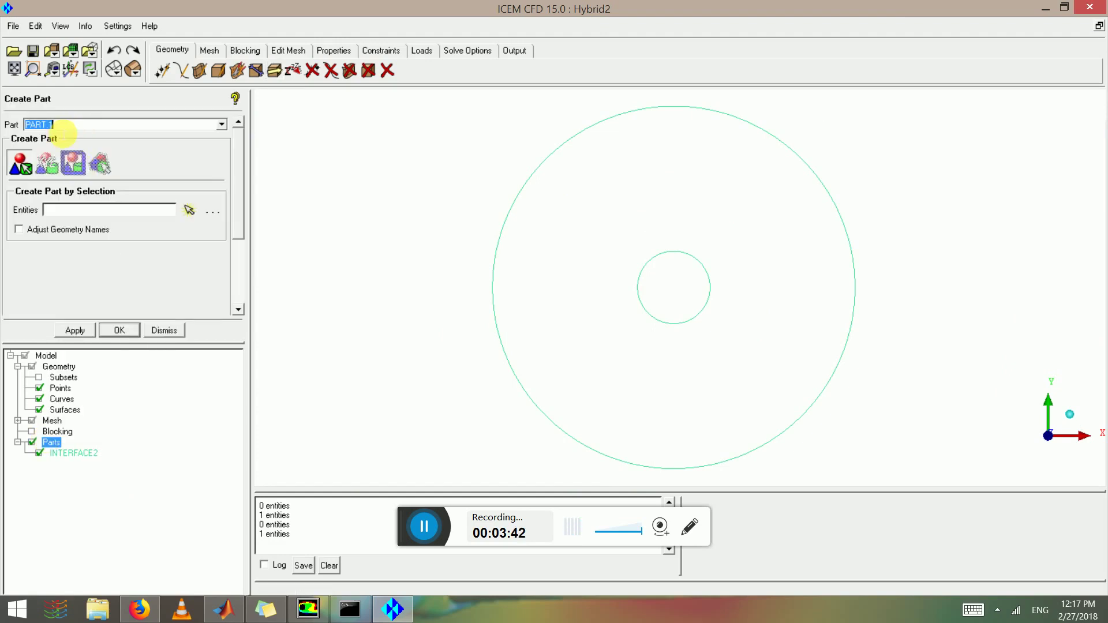
left_click(187, 211)
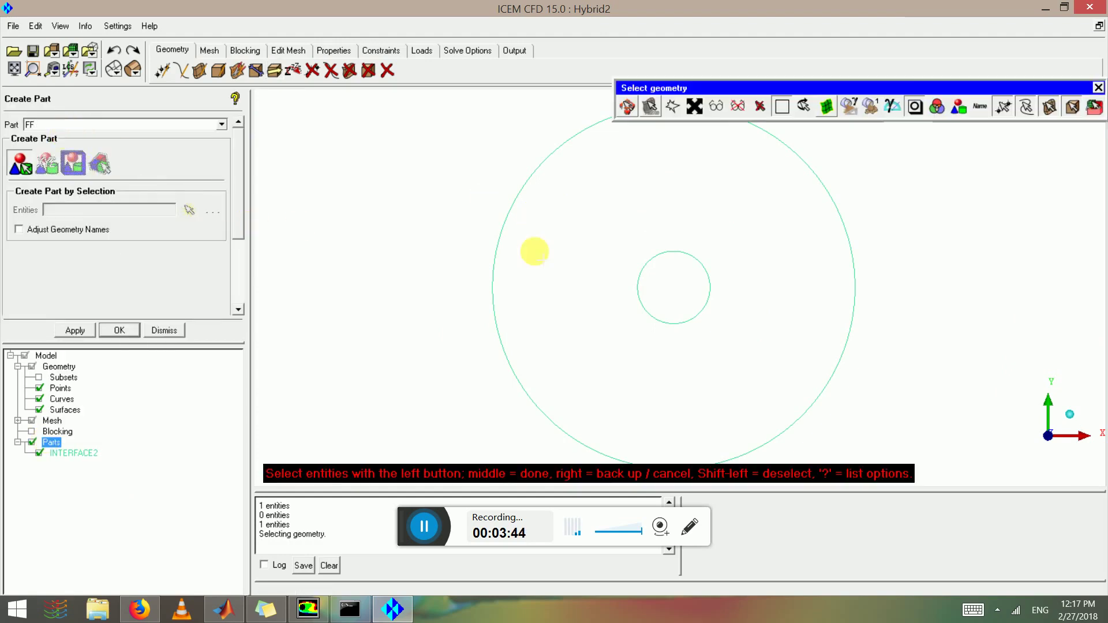
left_click(850, 260)
scroll(643, 325, "down", 2)
scroll(643, 289, "up", 1)
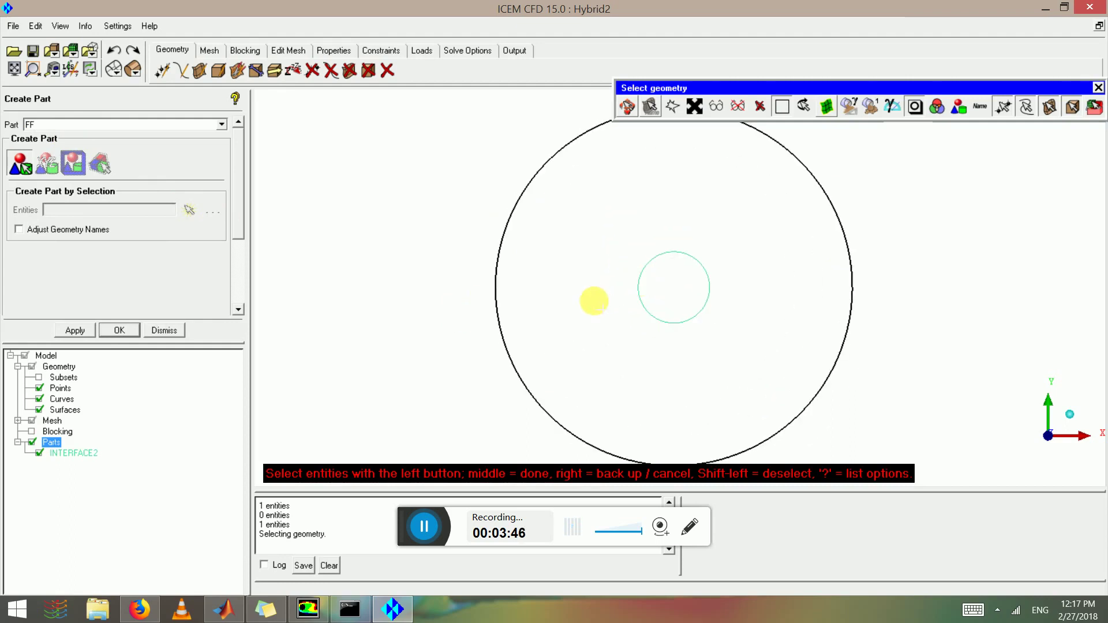
scroll(592, 299, "down", 1)
middle_click(612, 285)
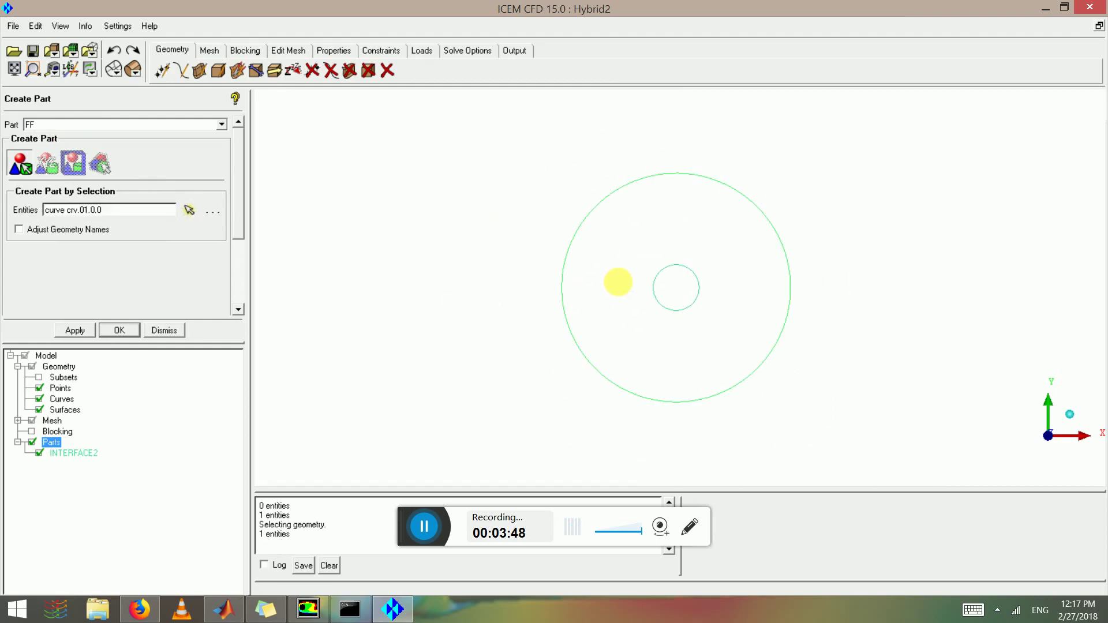
middle_click(616, 284)
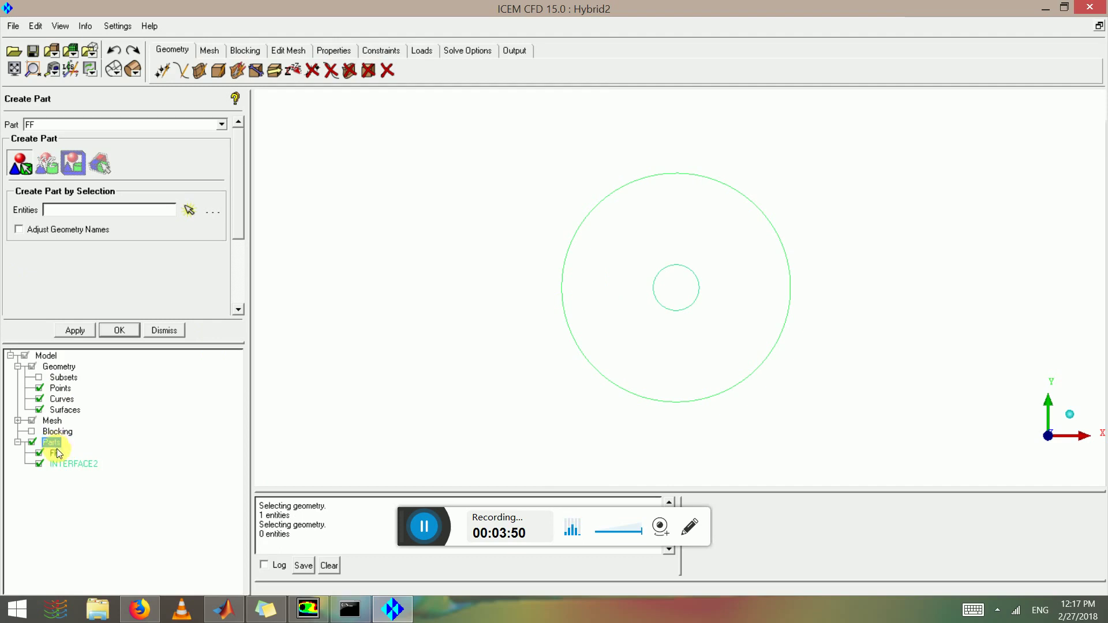
- Create two points in part OULET on the right side of the outer circle
left_click(169, 69)
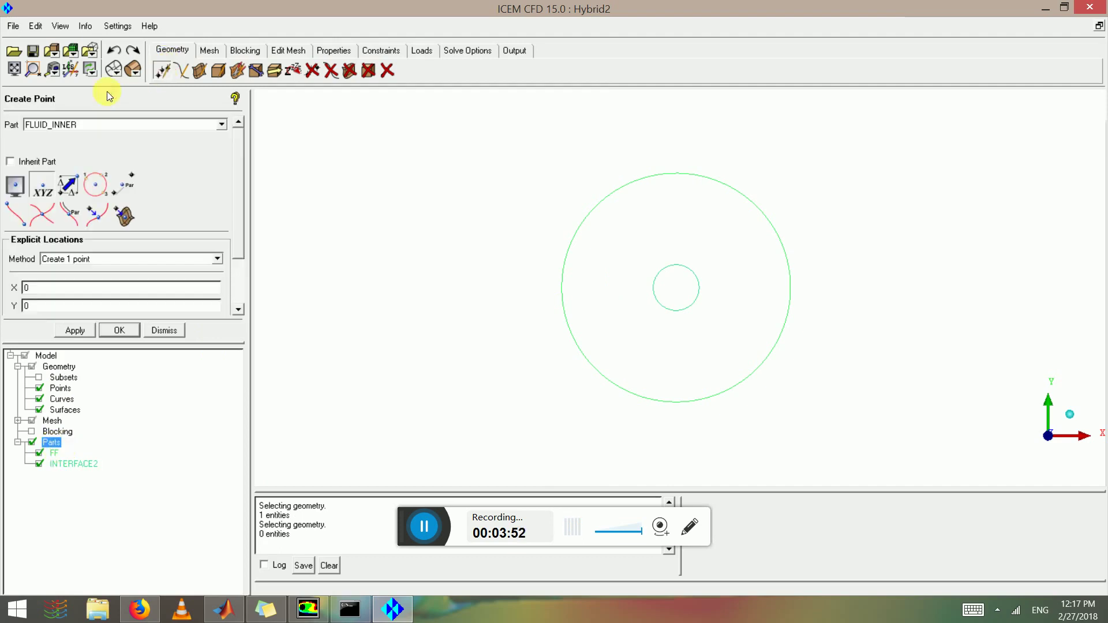
left_click(17, 186)
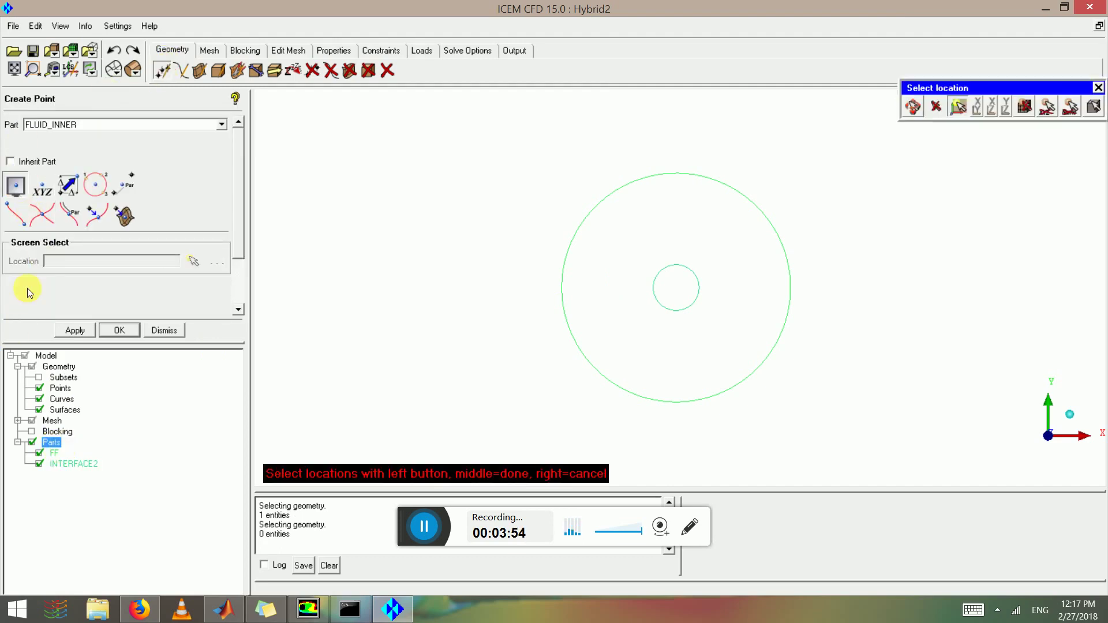
middle_click(297, 136)
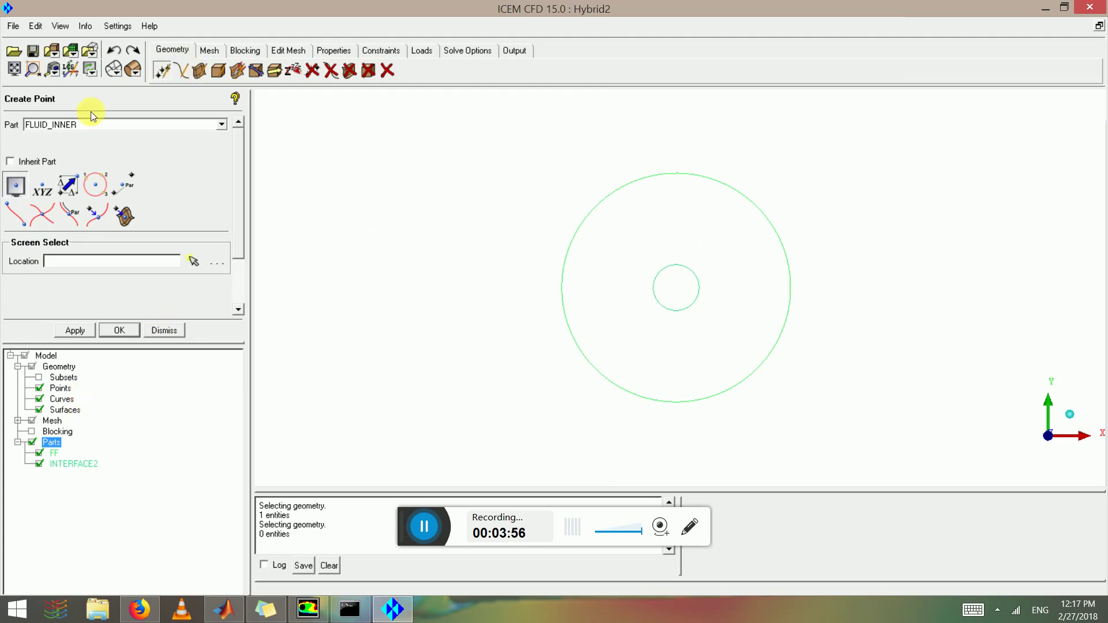
double_click(87, 129)
left_click(23, 186)
left_click(776, 341)
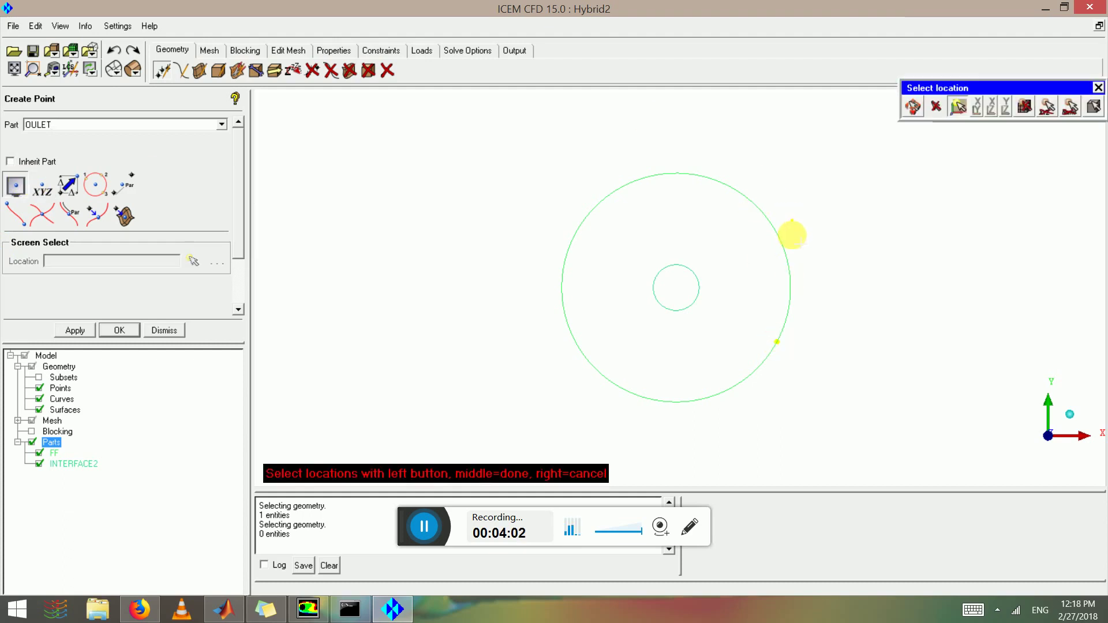
left_click(782, 243)
middle_click(808, 265)
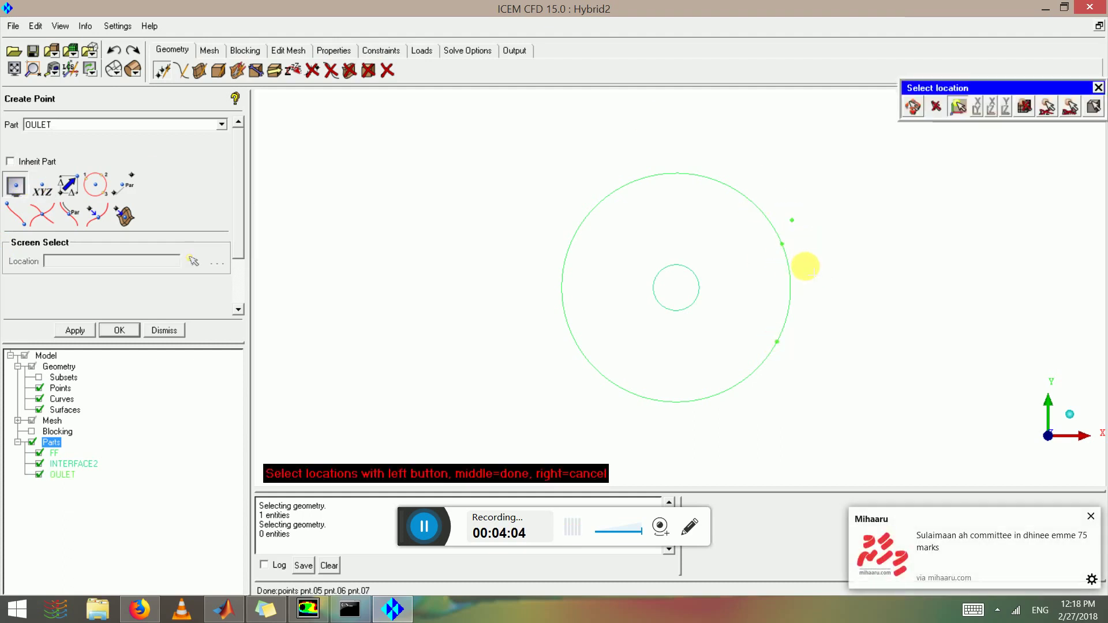
middle_click(805, 266)
- Delete the stray point lying outside the circle
left_click(387, 70)
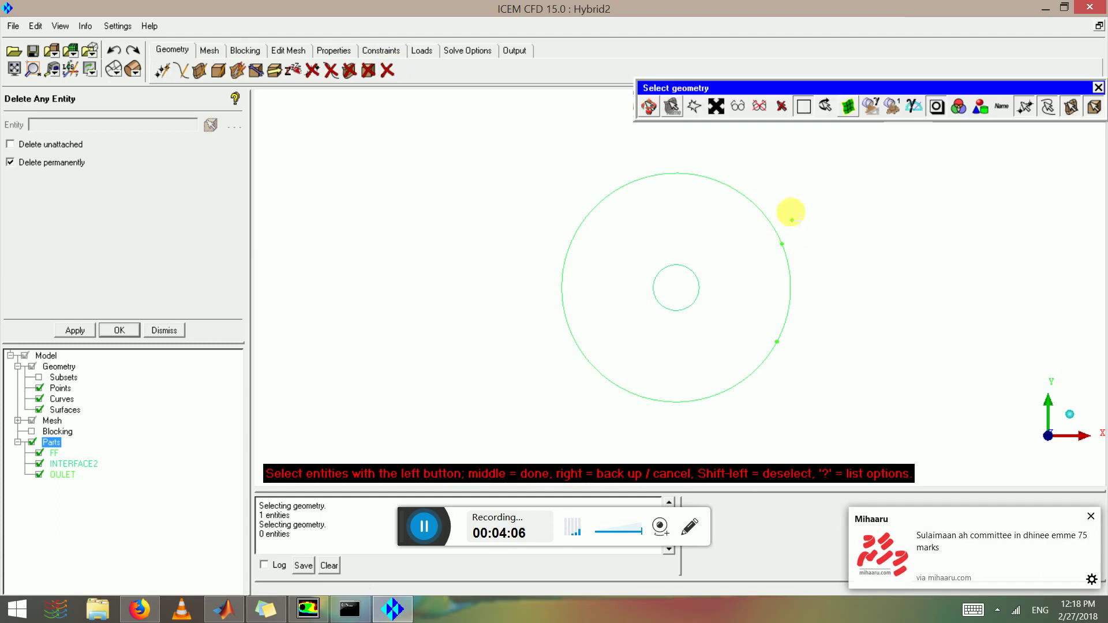
left_click_drag(787, 204, 816, 249)
middle_click(816, 247)
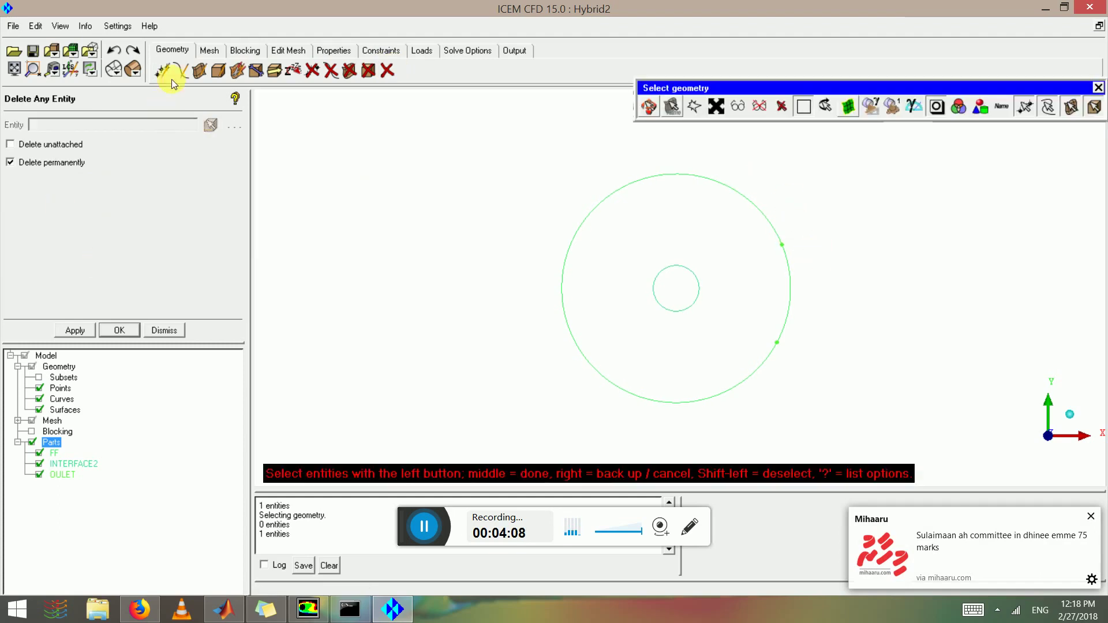
key("Escape")
- Segment the outer circle at the two new points
left_click(183, 69)
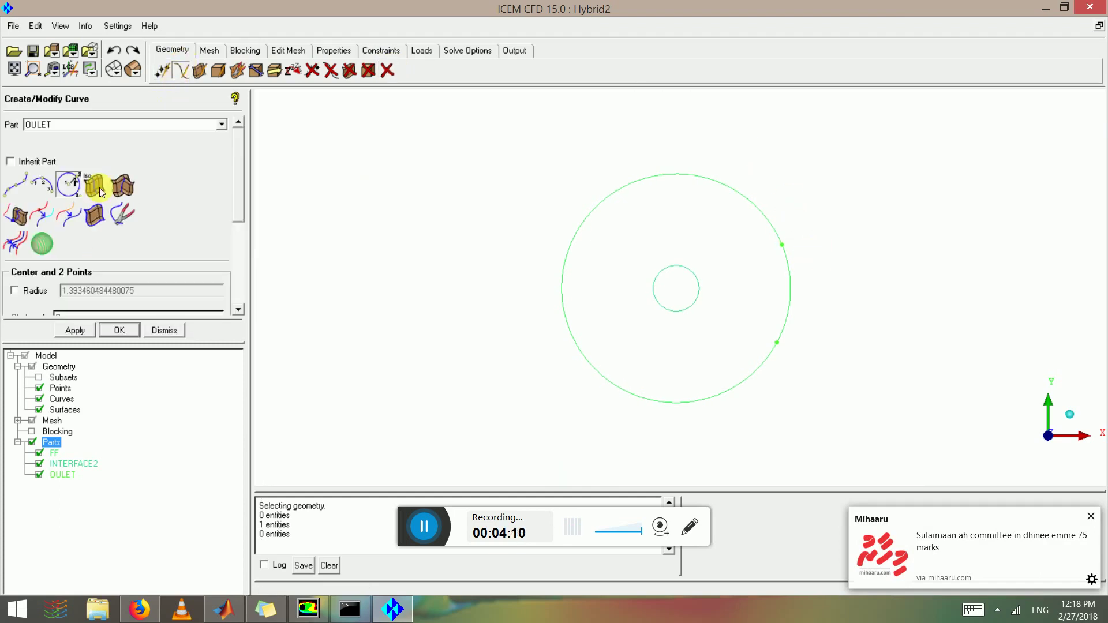
left_click(41, 213)
left_click(791, 288)
left_click(778, 340)
middle_click(802, 267)
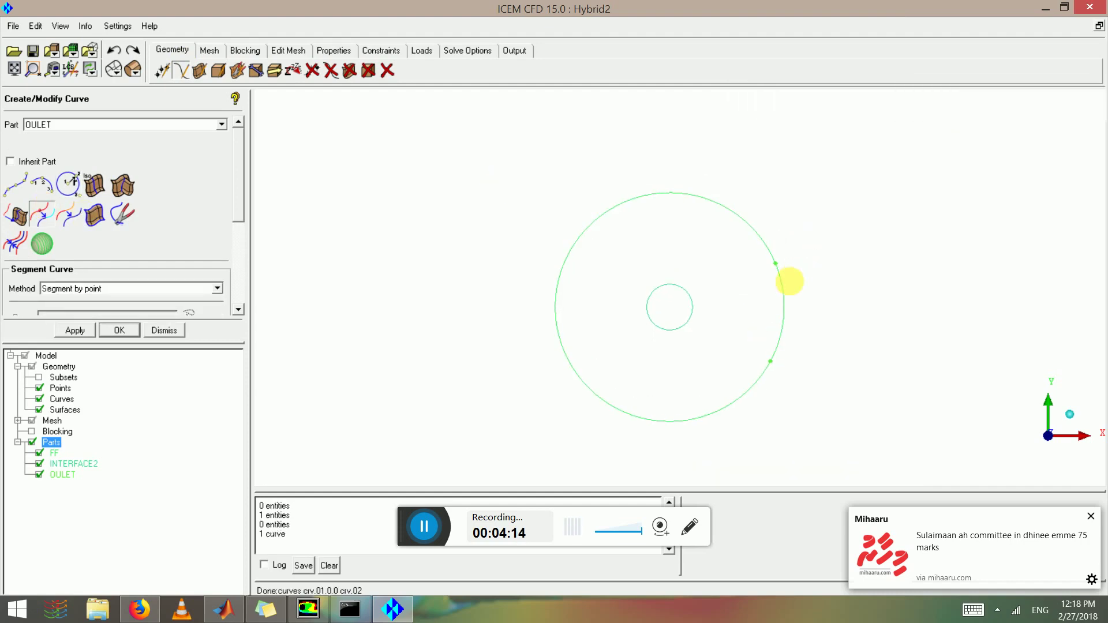
left_click(785, 271)
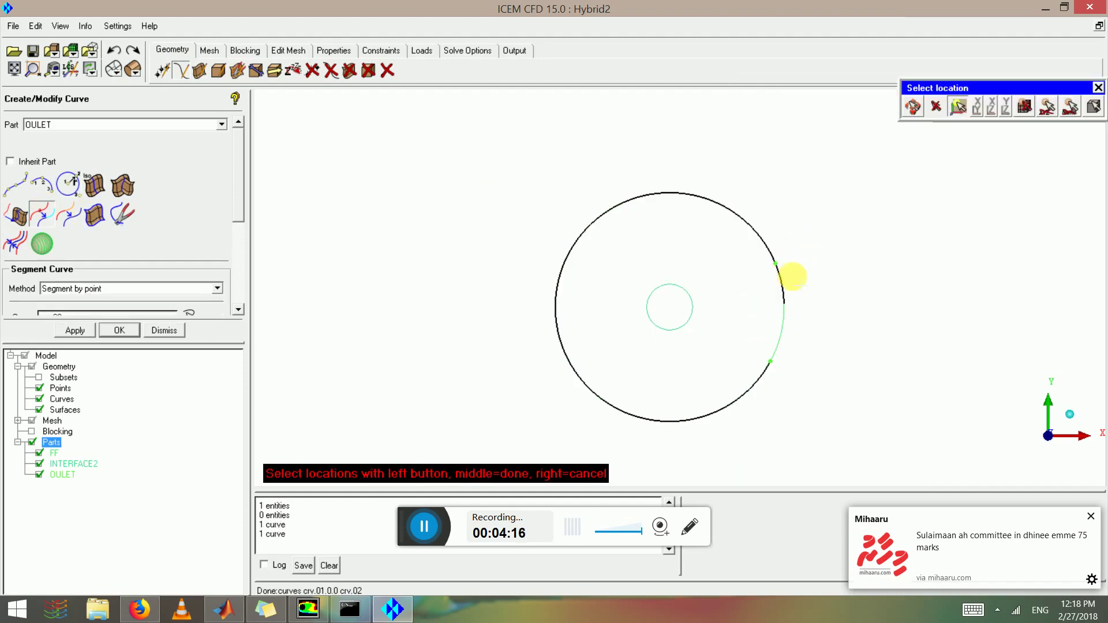
scroll(793, 277, "up", 1)
left_click(806, 258)
middle_click(810, 260)
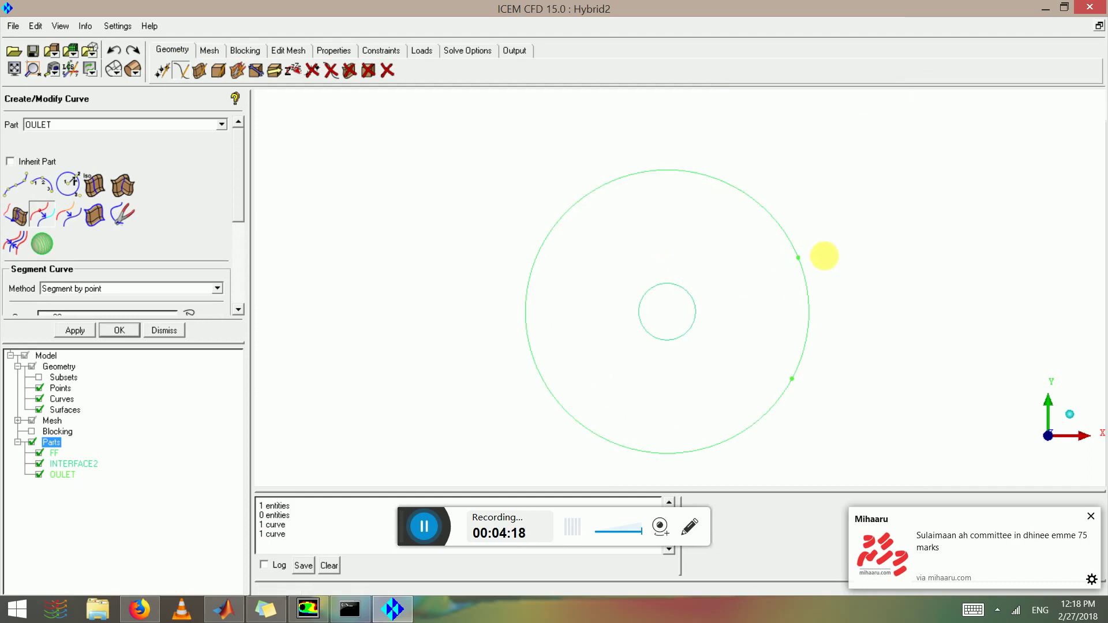
- Concatenate the remaining arc segments of the outer circle into one curve
left_click(75, 210)
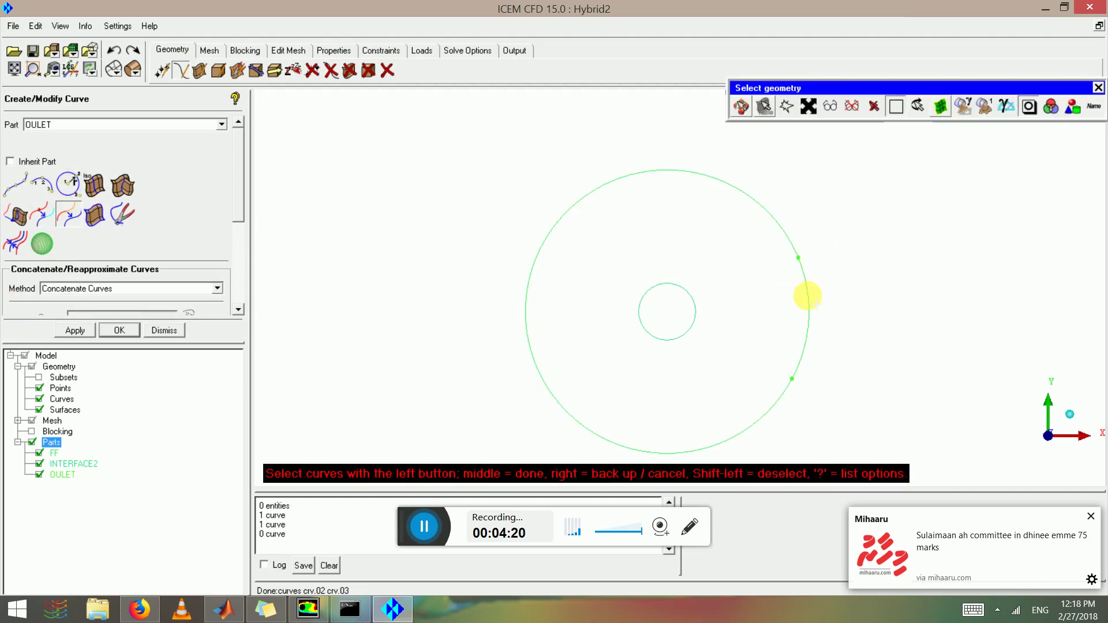
left_click(806, 297)
left_click(816, 282)
middle_click(814, 315)
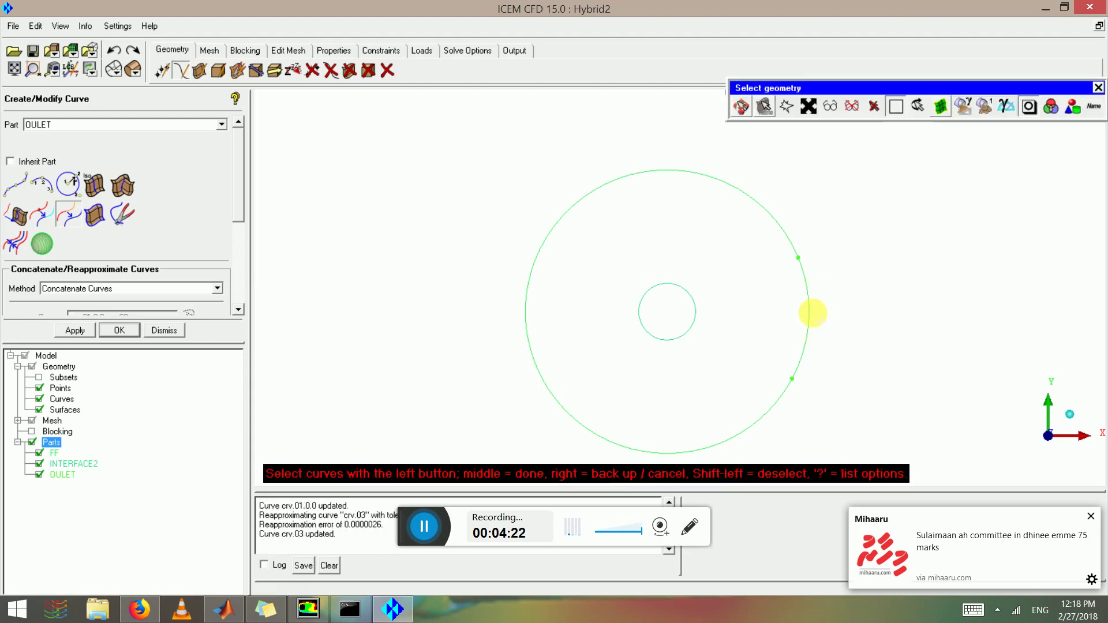
middle_click(812, 312)
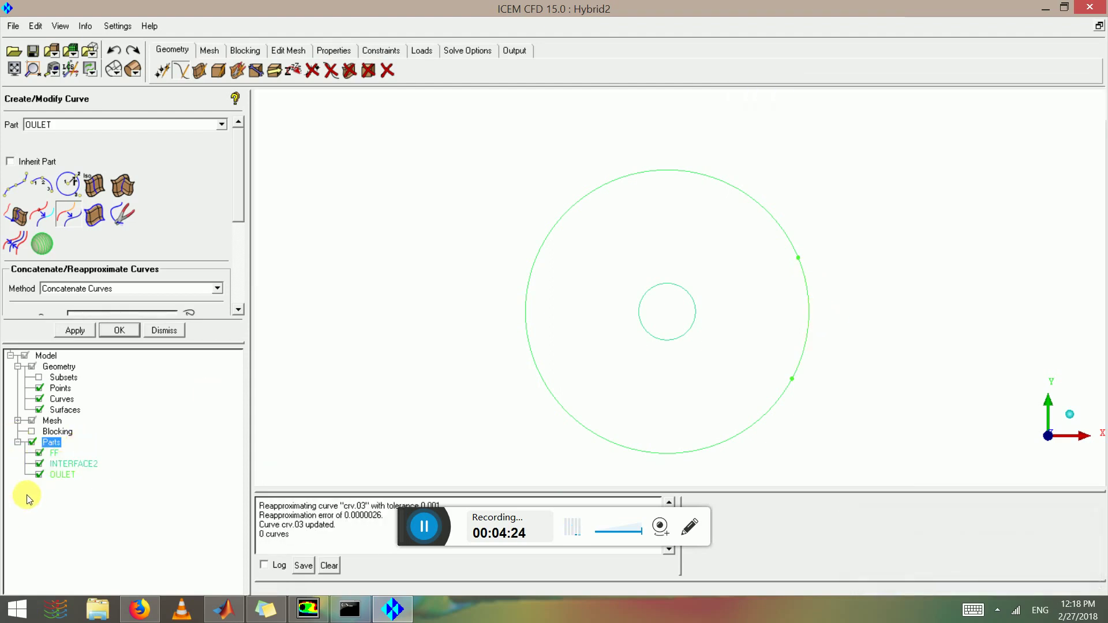
- Change the OULET part's colour to red
left_click(39, 475)
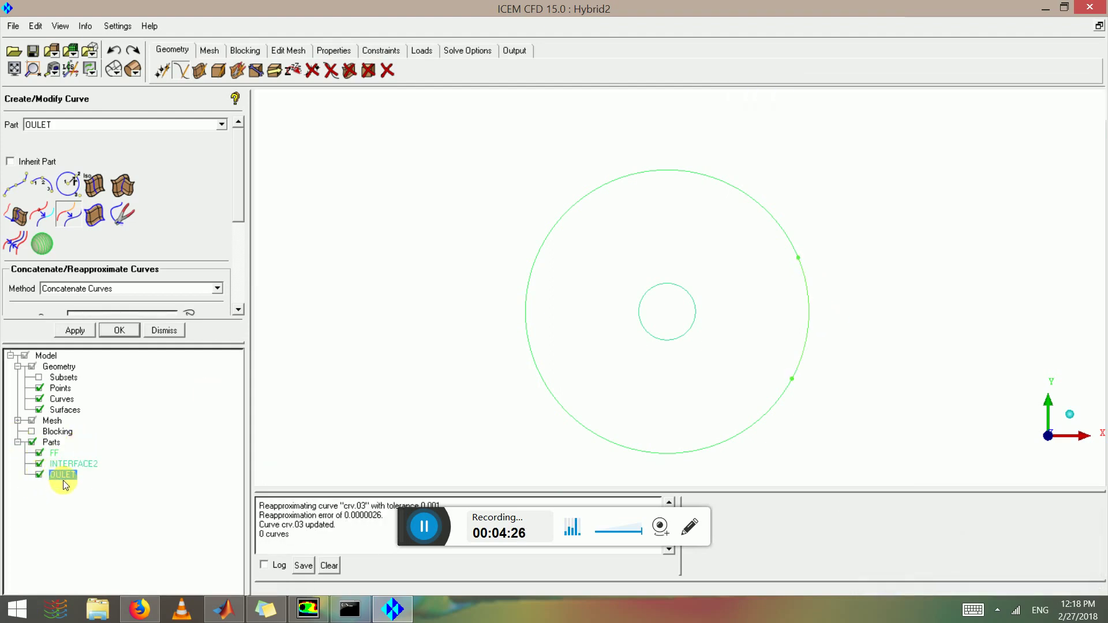
right_click(64, 475)
left_click(115, 547)
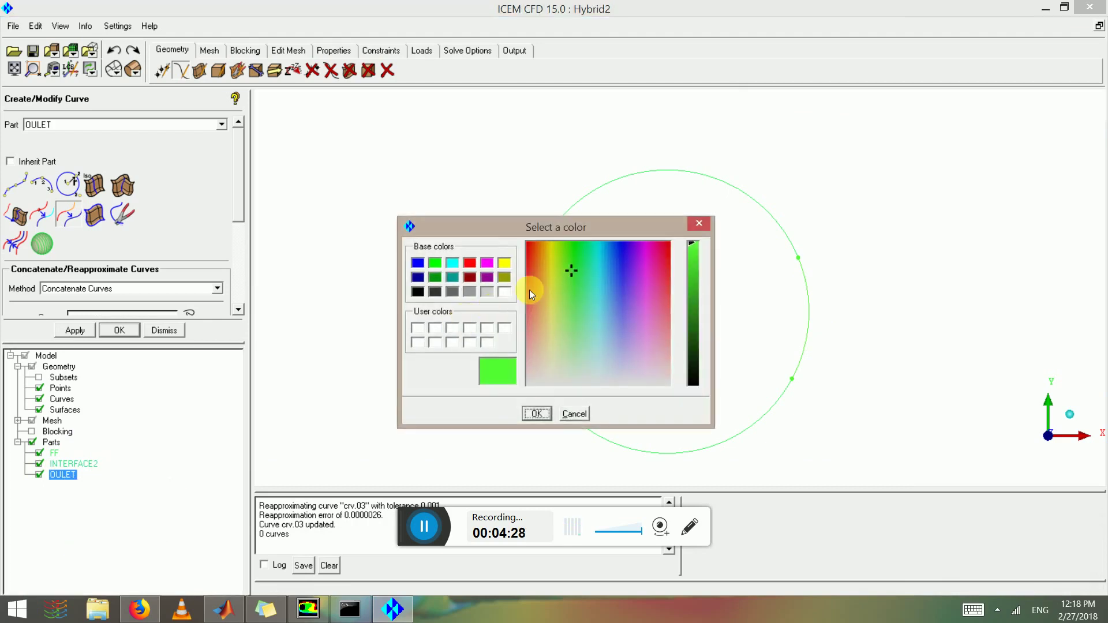
left_click(527, 300)
left_click(536, 413)
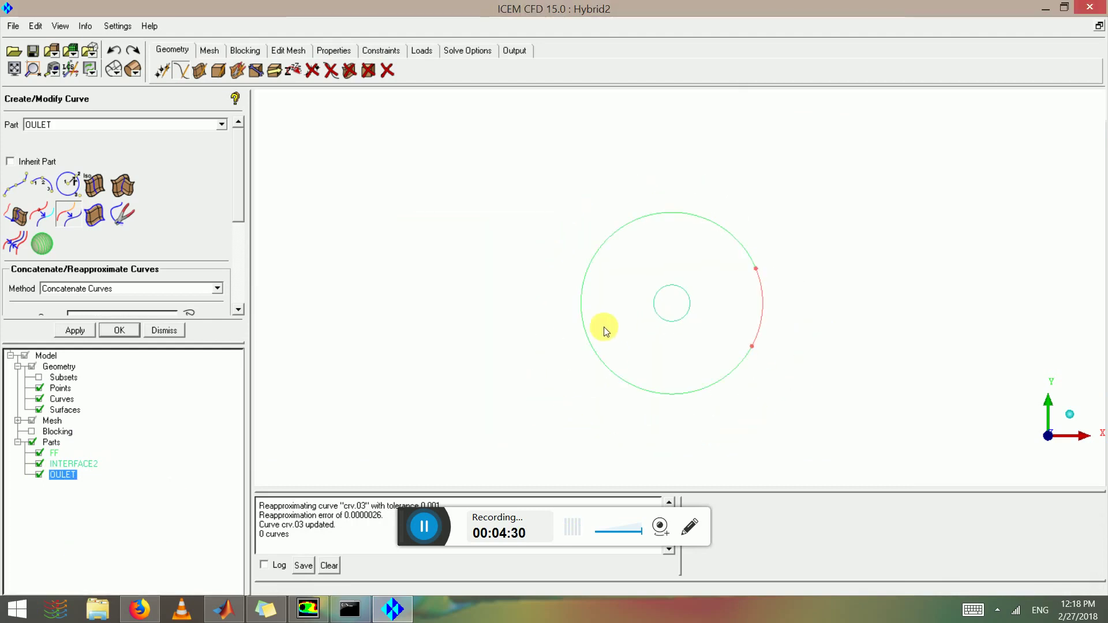
- Pick purple as the new colour for the INTERFACE2 part
scroll(603, 327, "up", 1)
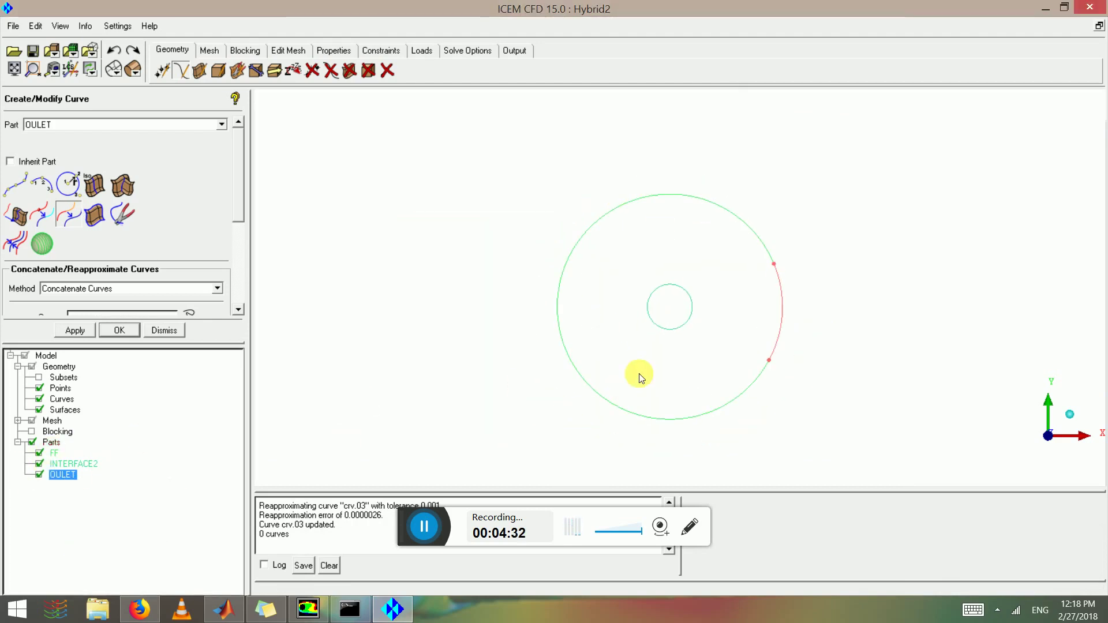
right_click(64, 465)
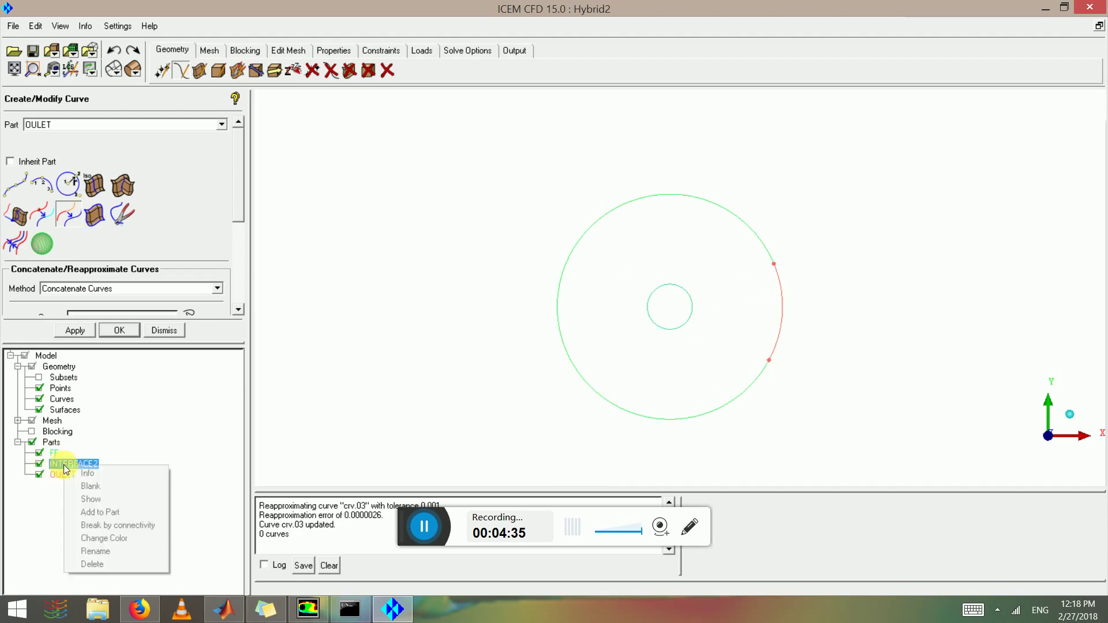
left_click(111, 542)
left_click(623, 266)
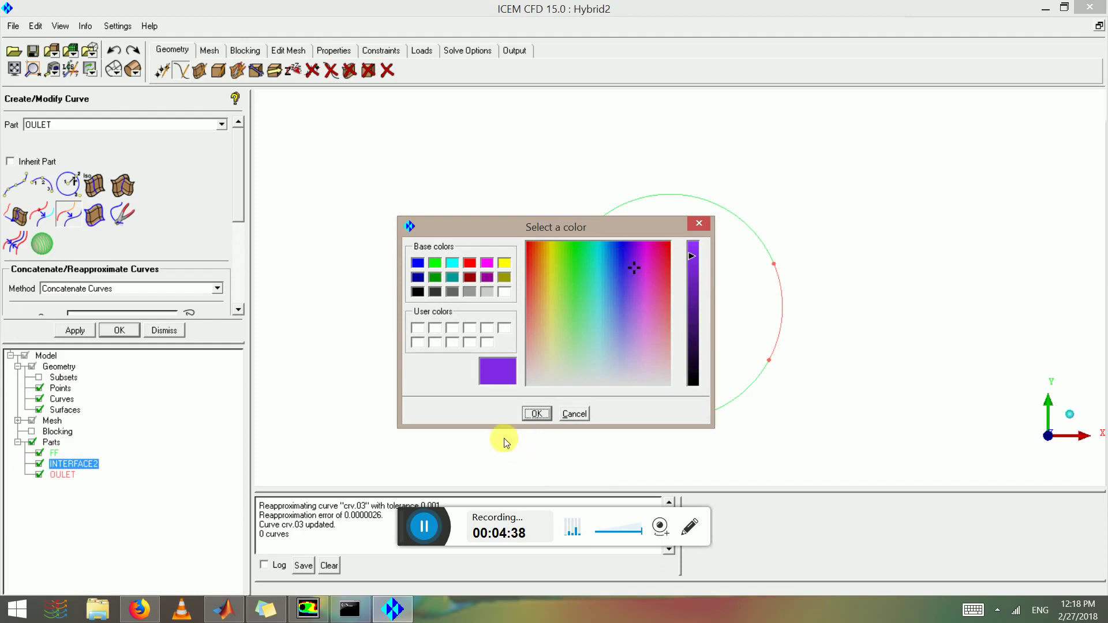
- Confirm purple for INTERFACE2 and set the new surface part name to FLUID_OUTER
left_click(536, 410)
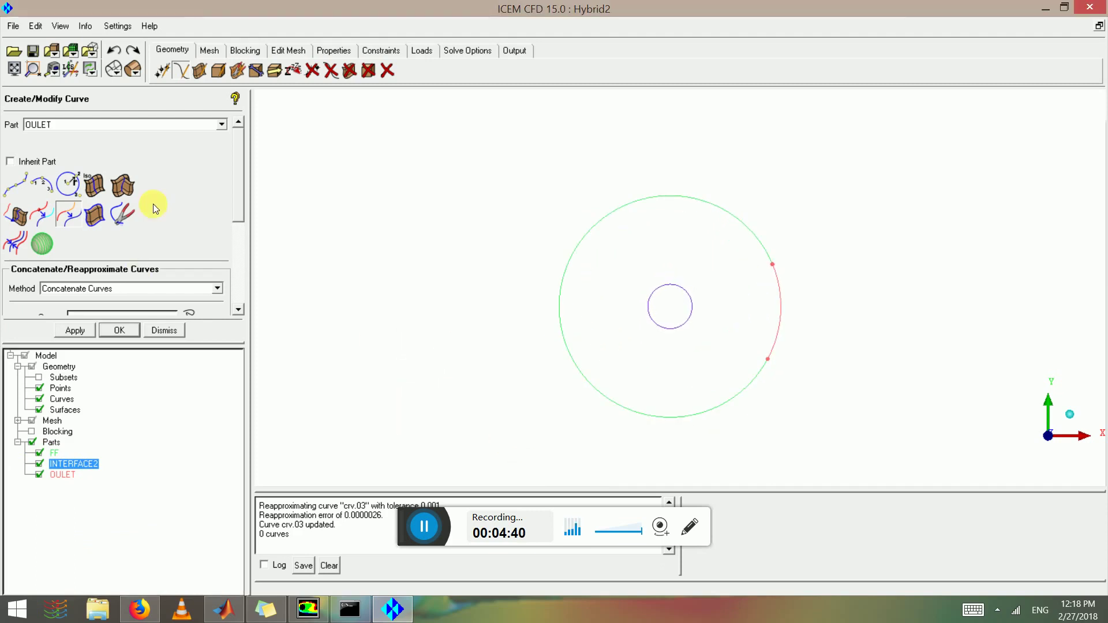
left_click(245, 50)
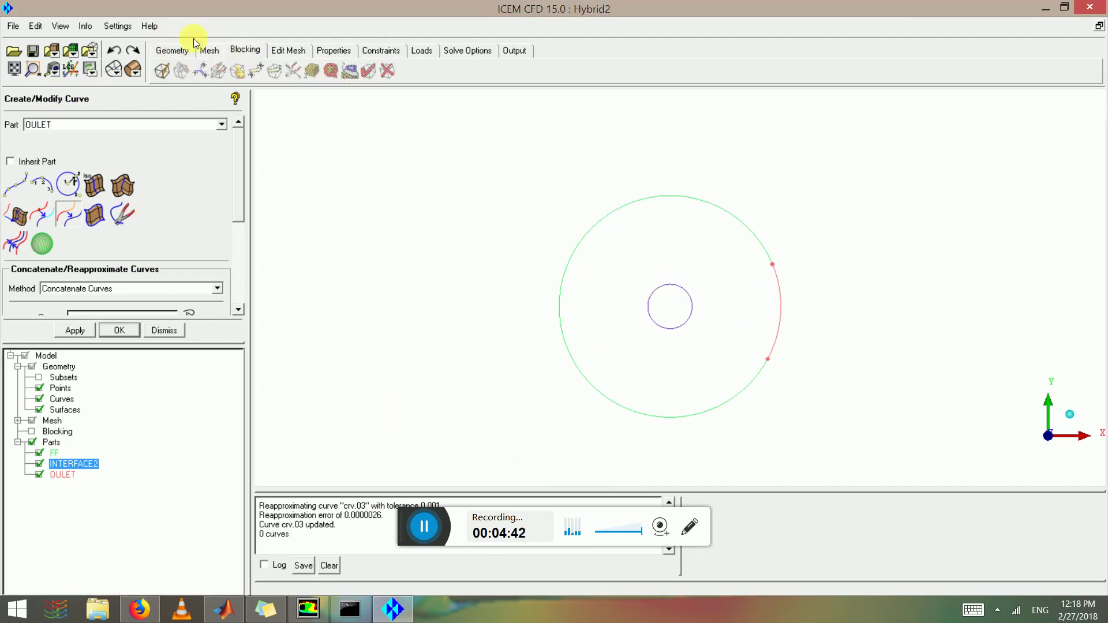
left_click(173, 51)
left_click(201, 70)
double_click(64, 125)
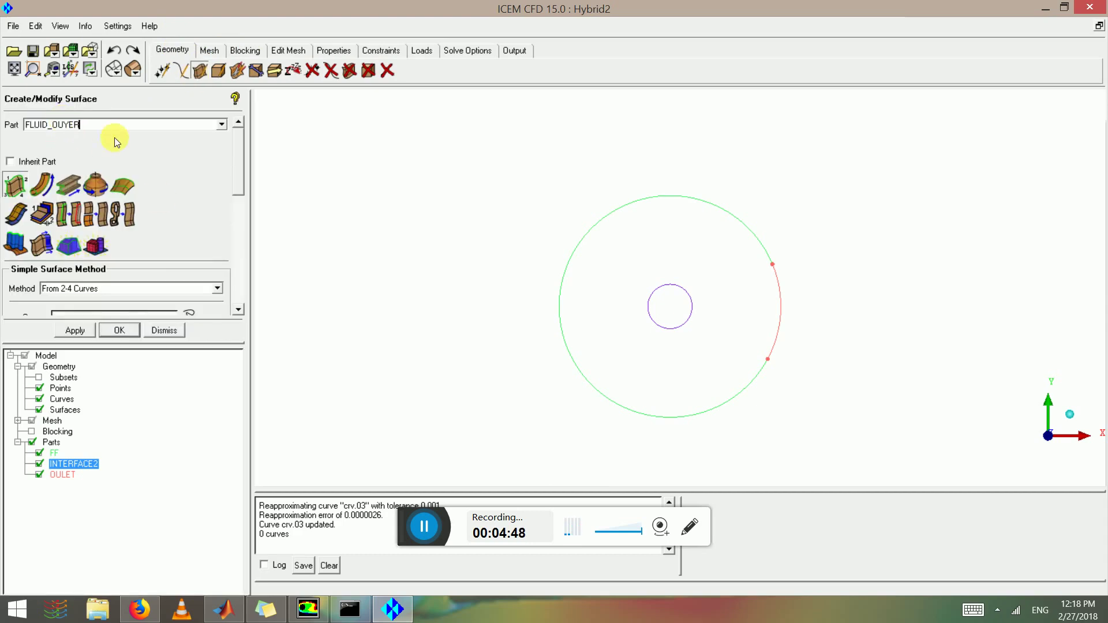
type("FLUID_OUTER")
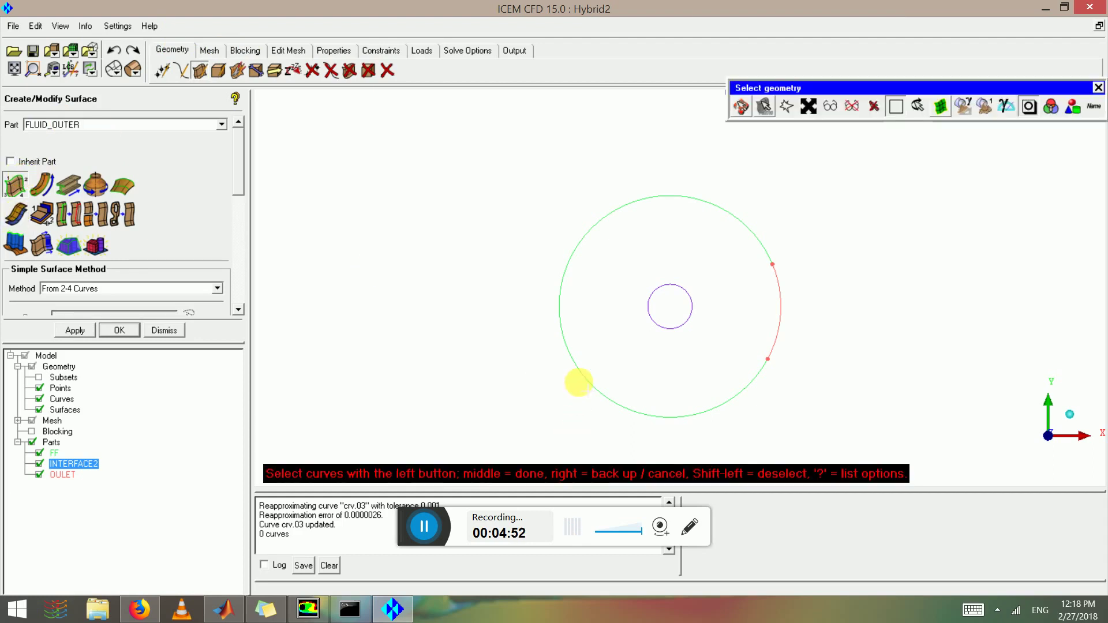
- Create a surface from the outer circle, red outlet arc and inner circle
left_click(737, 315)
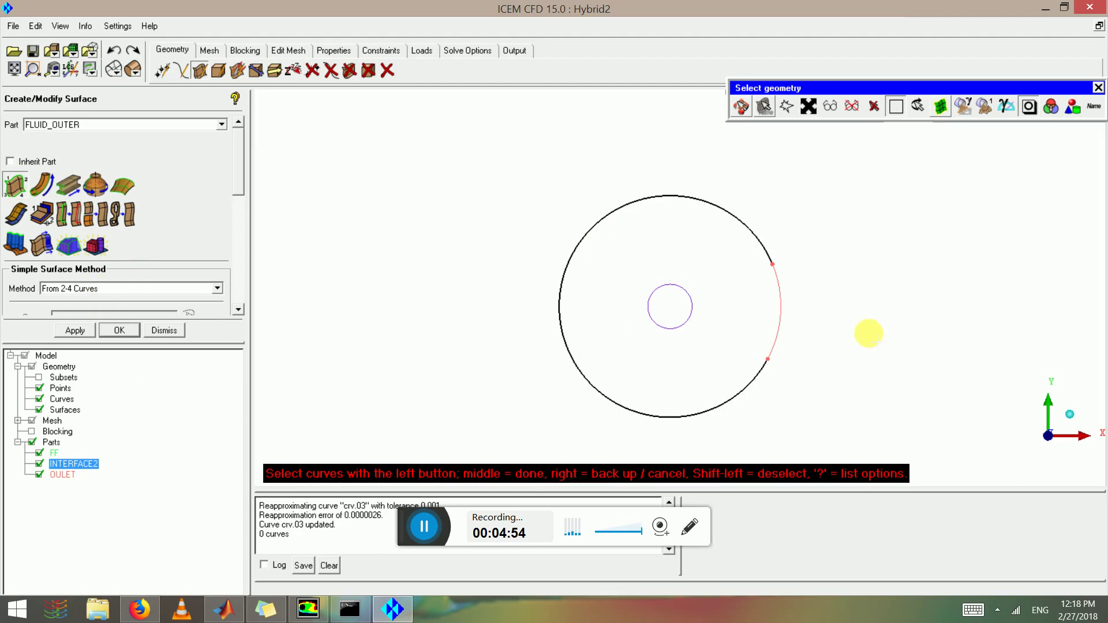
left_click(106, 292)
left_click(75, 310)
left_click(16, 185)
left_click(580, 374)
left_click(776, 326)
left_click(695, 328)
middle_click(692, 331)
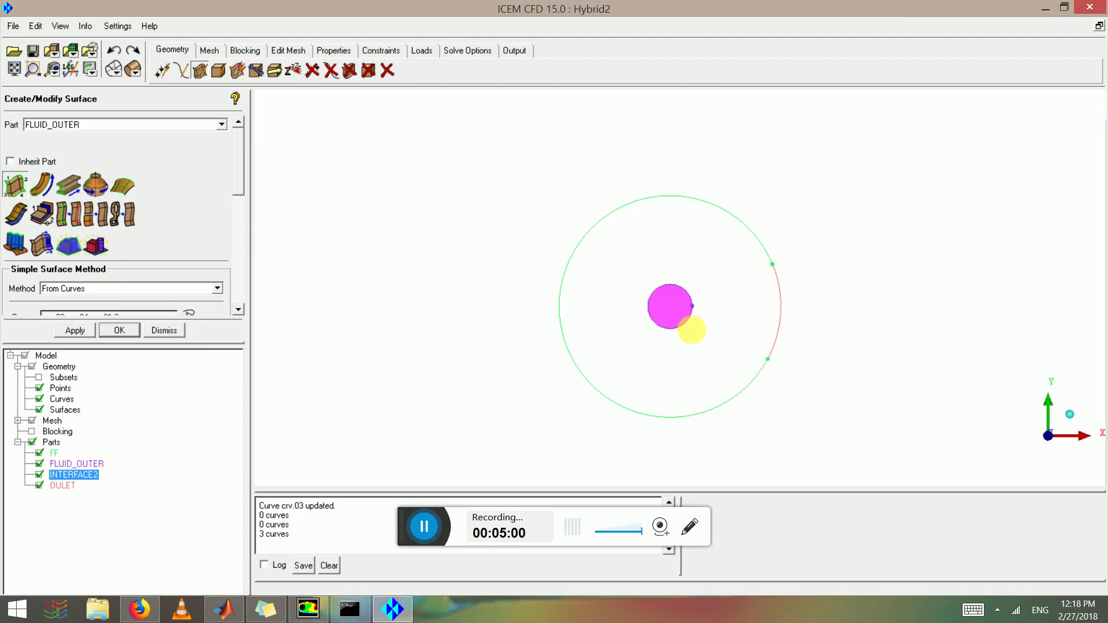
- Delete the wrongly created inner surface
left_click(43, 460)
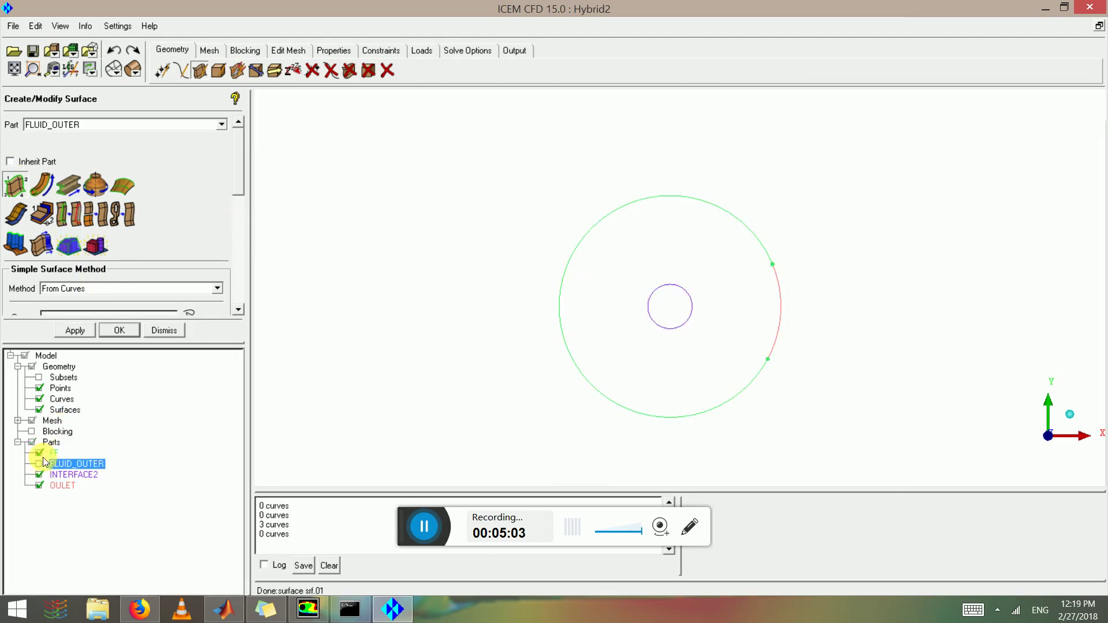
left_click(386, 70)
left_click(668, 319)
middle_click(664, 315)
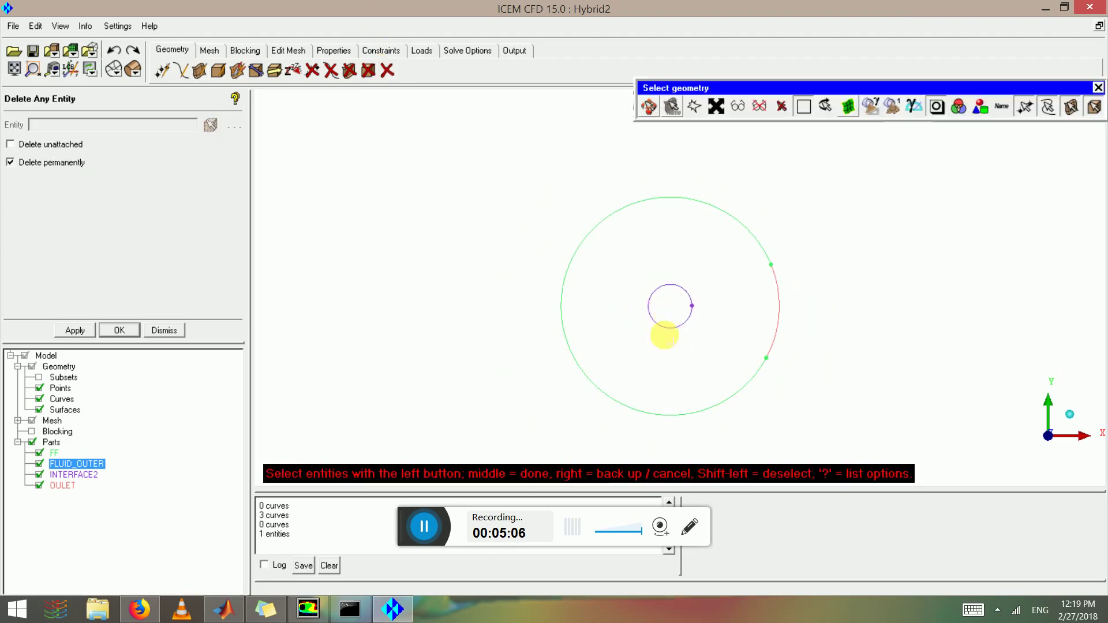
middle_click(664, 335)
- Recreate the FLUID_OUTER surface from 2-4 curves to fill the outer region
left_click(197, 71)
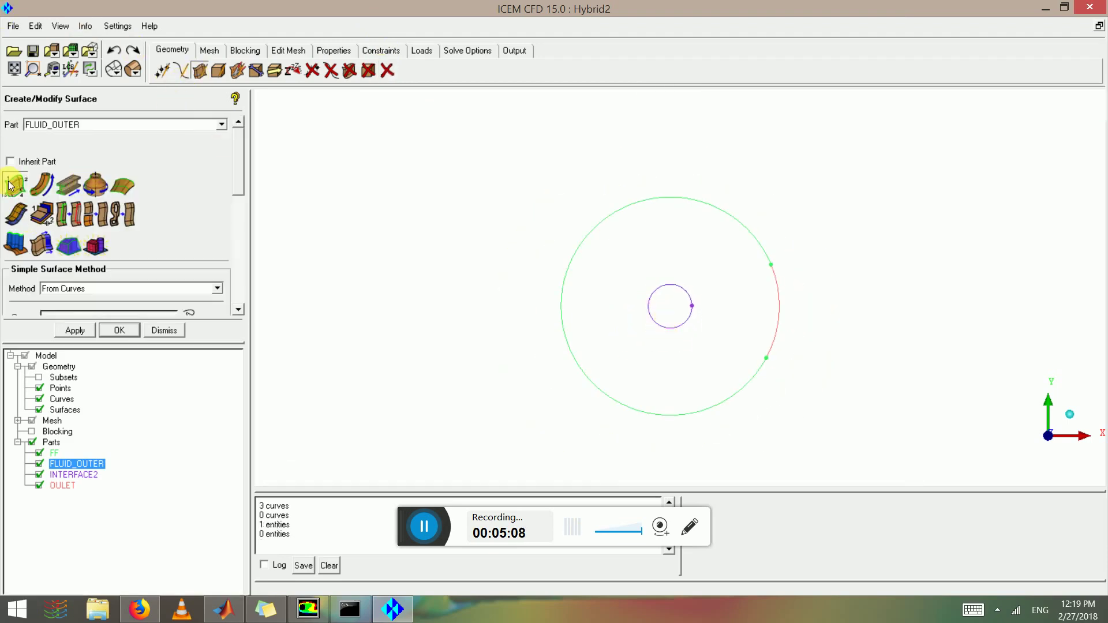
left_click(72, 289)
left_click(95, 295)
left_click(605, 366)
left_click(668, 323)
left_click(808, 303)
middle_click(807, 310)
middle_click(632, 250)
scroll(657, 341, "up", 3)
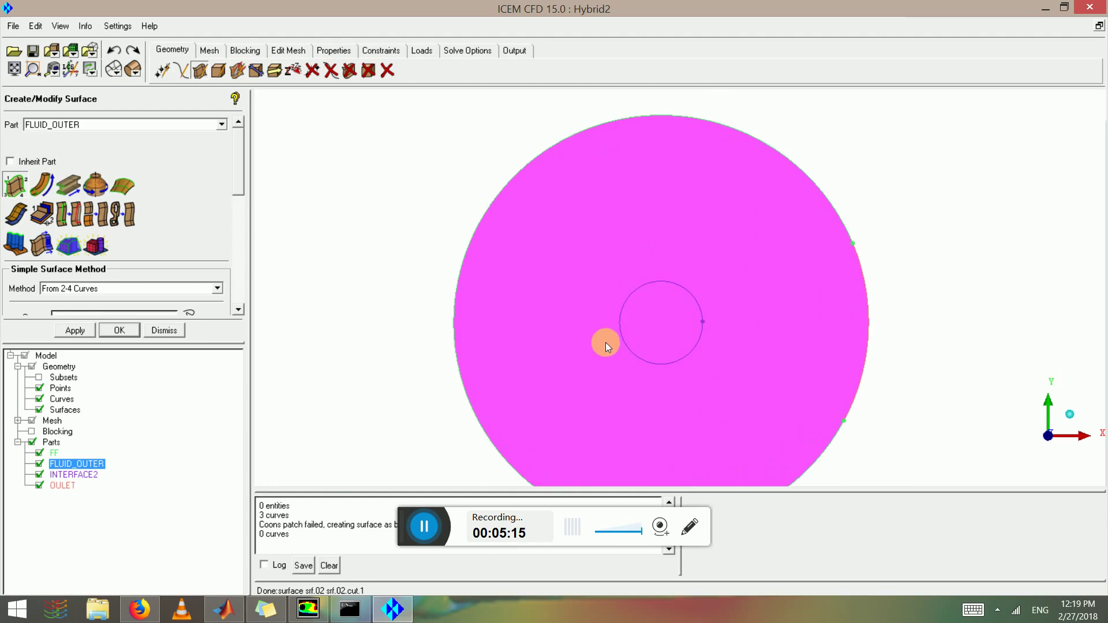
left_click(181, 71)
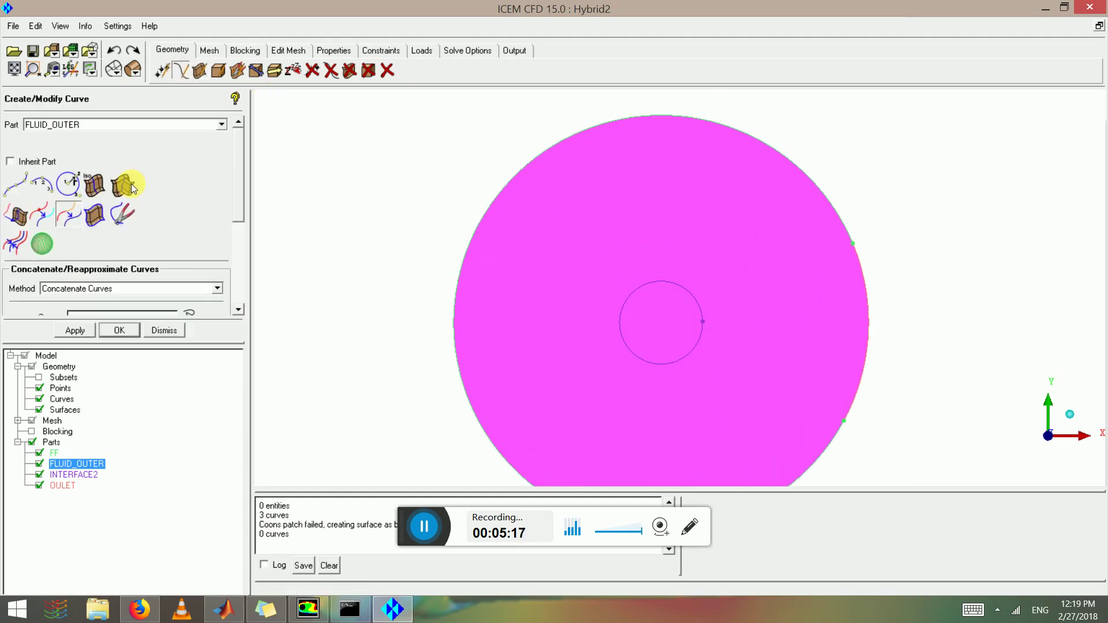
- Create a 2D Planar block, switching its part from INTERFACE2 to FLUID_OUTER
left_click(243, 51)
left_click(163, 71)
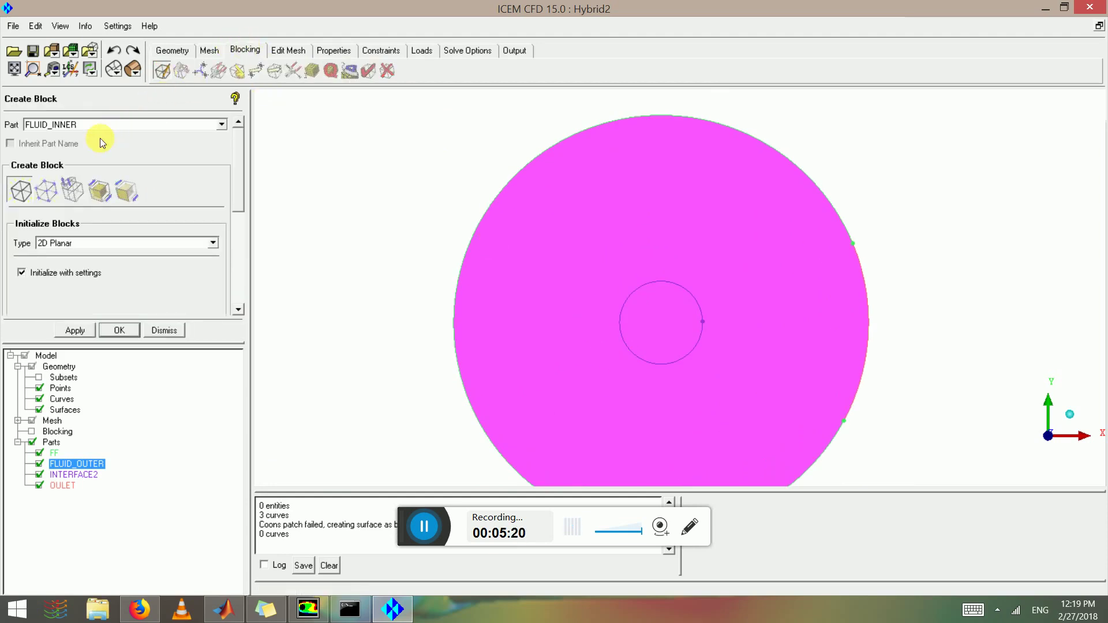
left_click(86, 126)
left_click(221, 125)
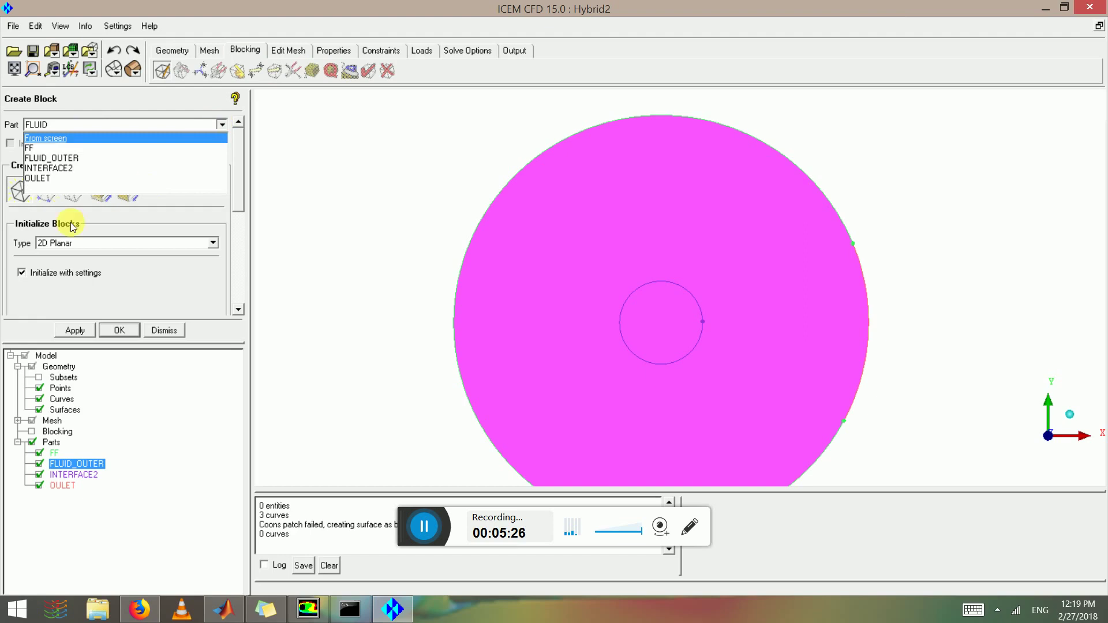
left_click(59, 168)
left_click(81, 123)
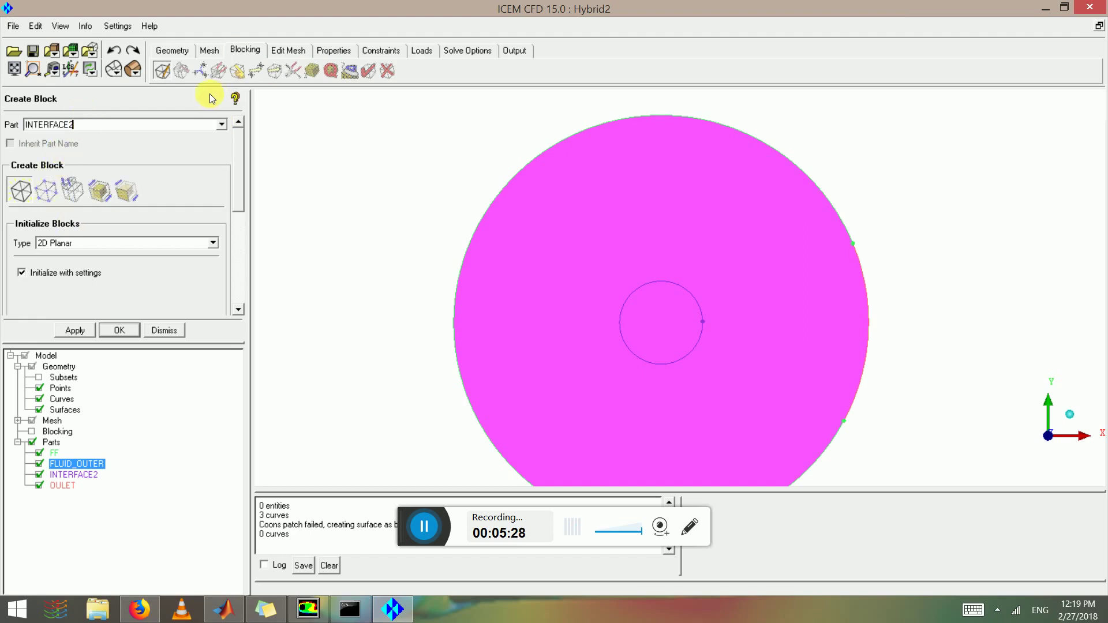
left_click(223, 124)
left_click(52, 157)
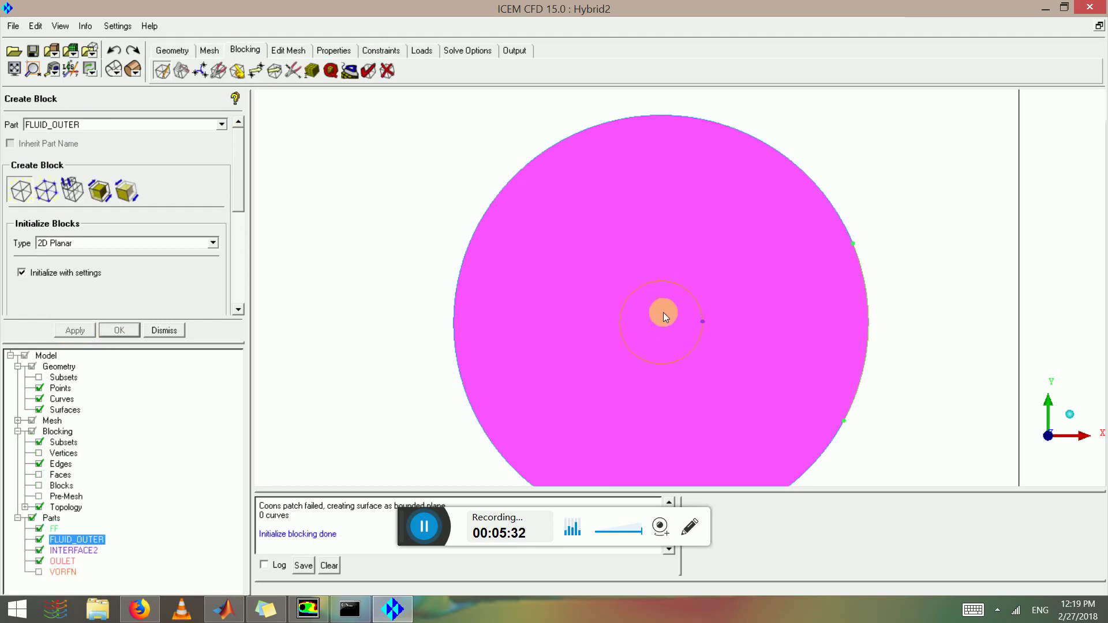
scroll(663, 313, "down", 5)
scroll(680, 295, "up", 5)
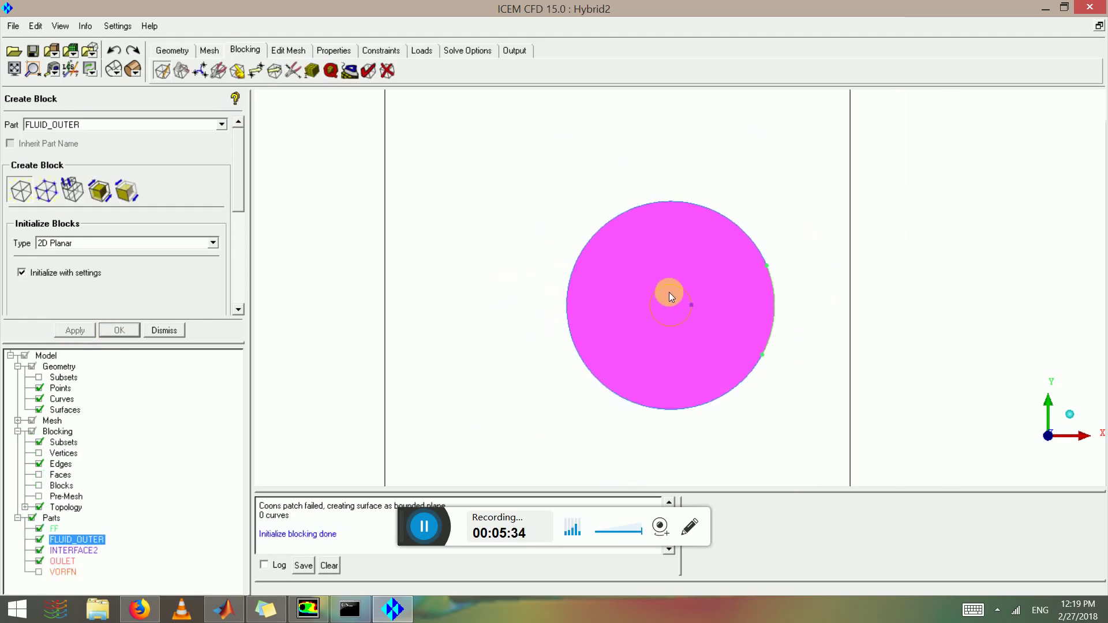
right_click_drag(660, 368, 539, 258)
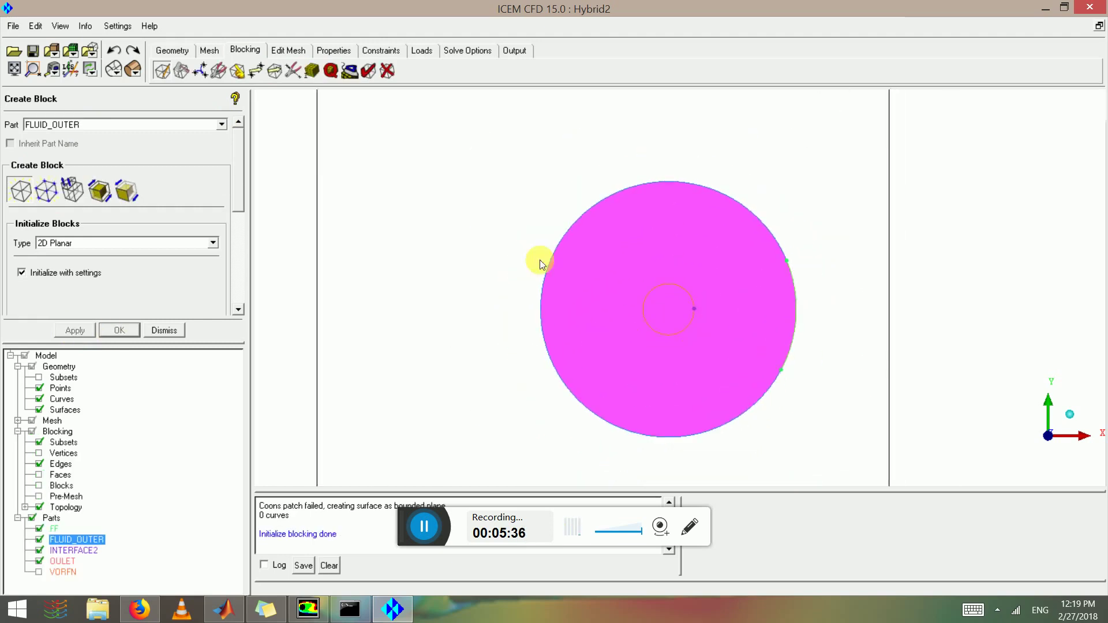
- Select all four block edges for curve association, then abandon the attempt
left_click(236, 72)
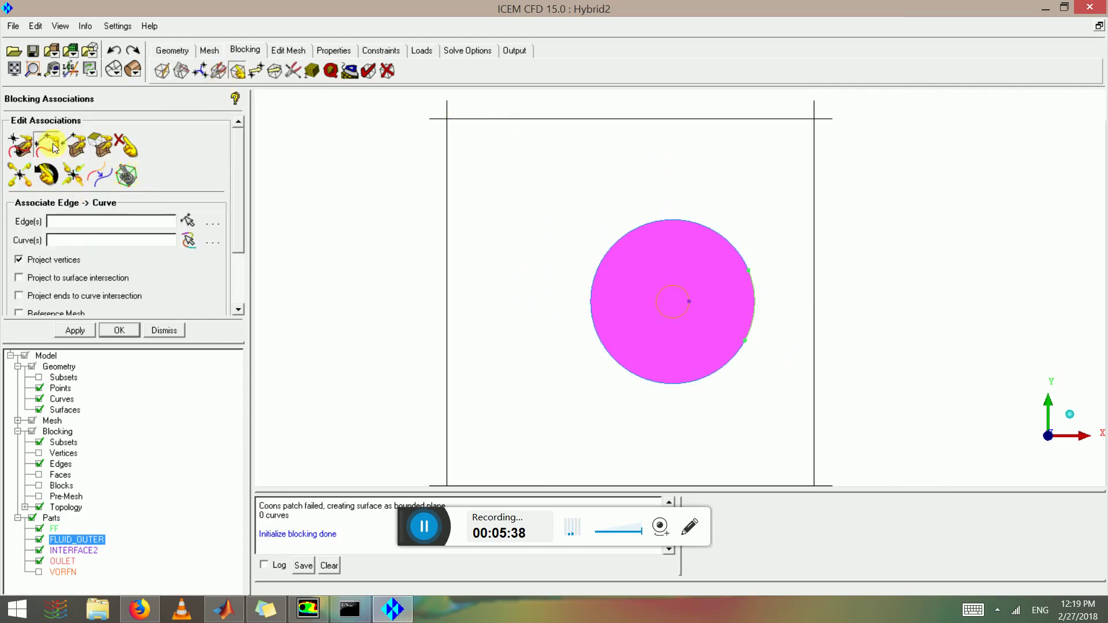
left_click(47, 145)
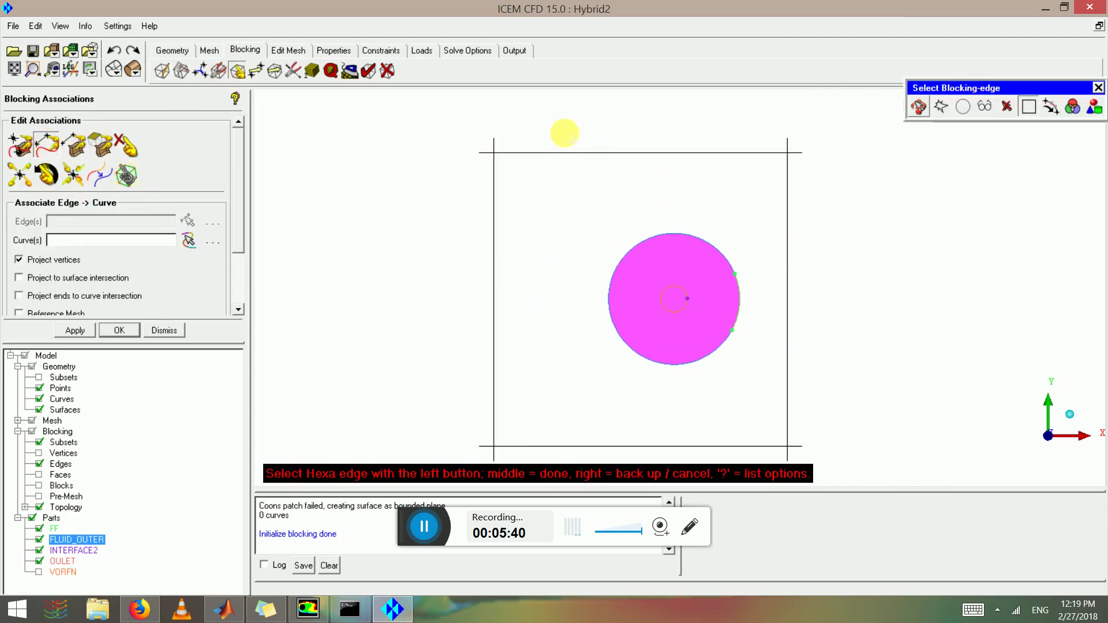
left_click(558, 153)
left_click(495, 237)
left_click(627, 446)
left_click(787, 321)
middle_click(729, 296)
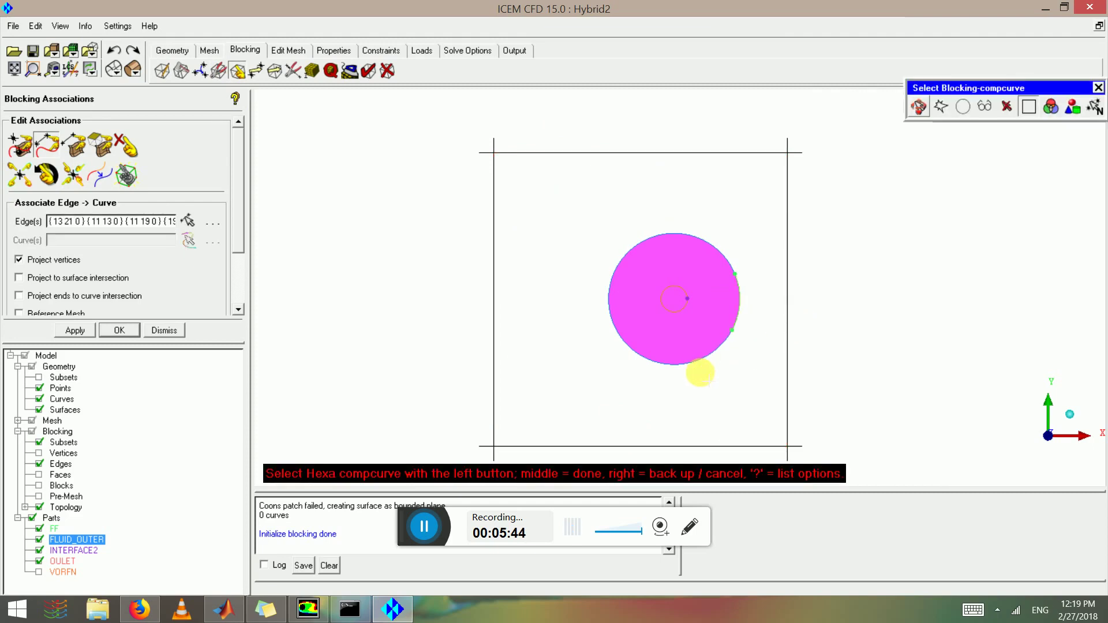
middle_click(695, 362)
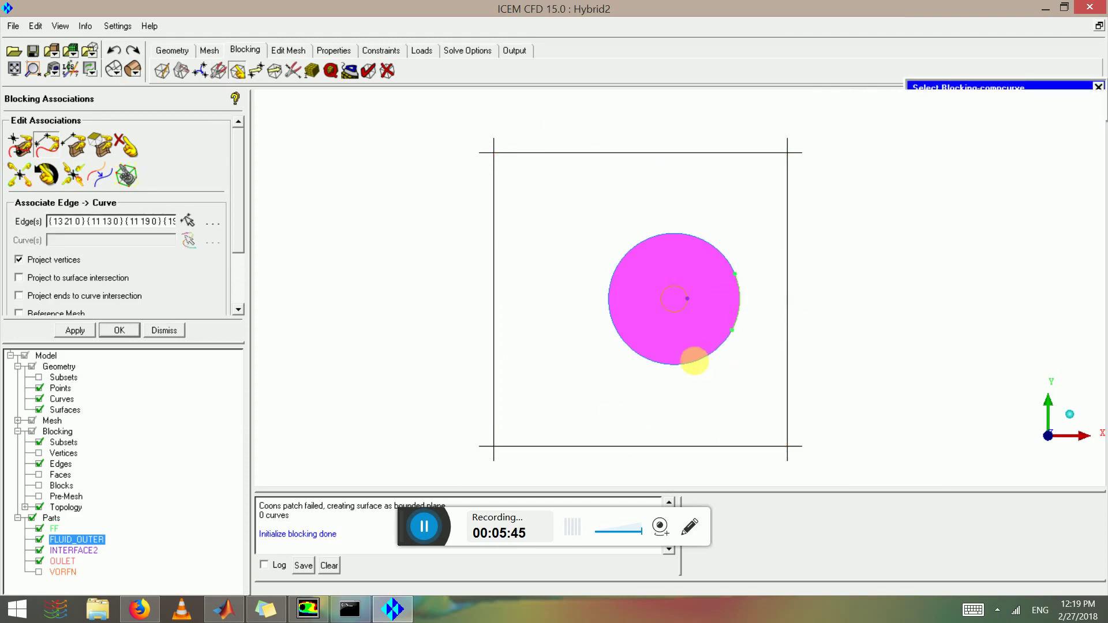
- Associate the top, left and bottom edges with the outer circle, the right edge with the red arc
left_click(98, 182)
left_click(564, 447)
left_click(493, 365)
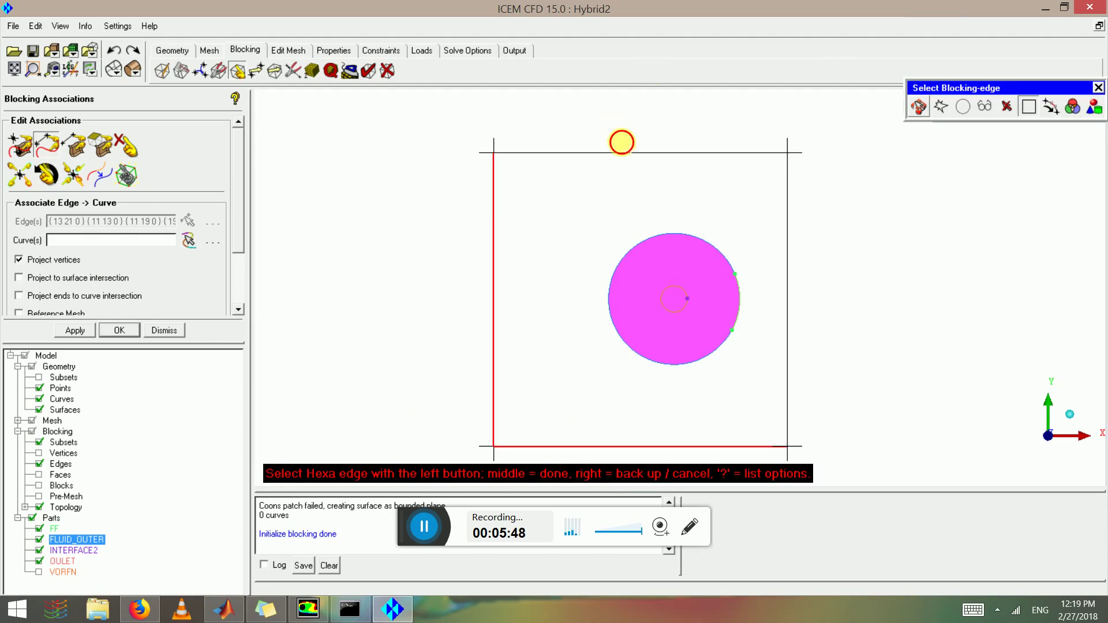
left_click(621, 152)
middle_click(657, 229)
left_click(663, 233)
middle_click(748, 257)
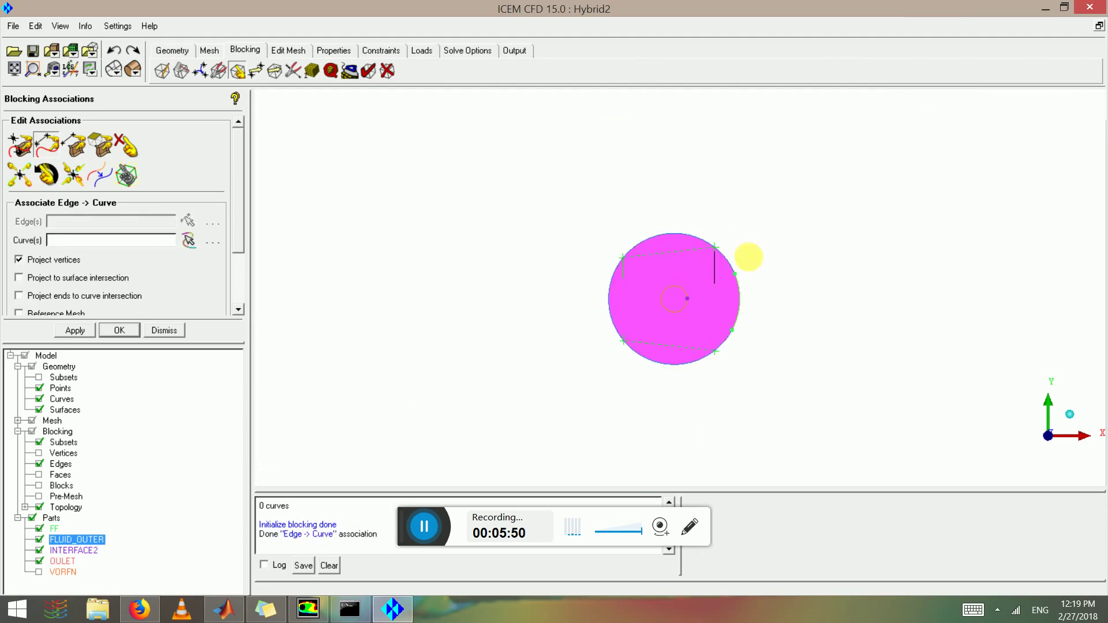
left_click(728, 283)
middle_click(733, 292)
left_click(741, 294)
middle_click(741, 294)
- Hide surfaces and snap the two right block corners to the arc endpoints
left_click(43, 413)
left_click(20, 175)
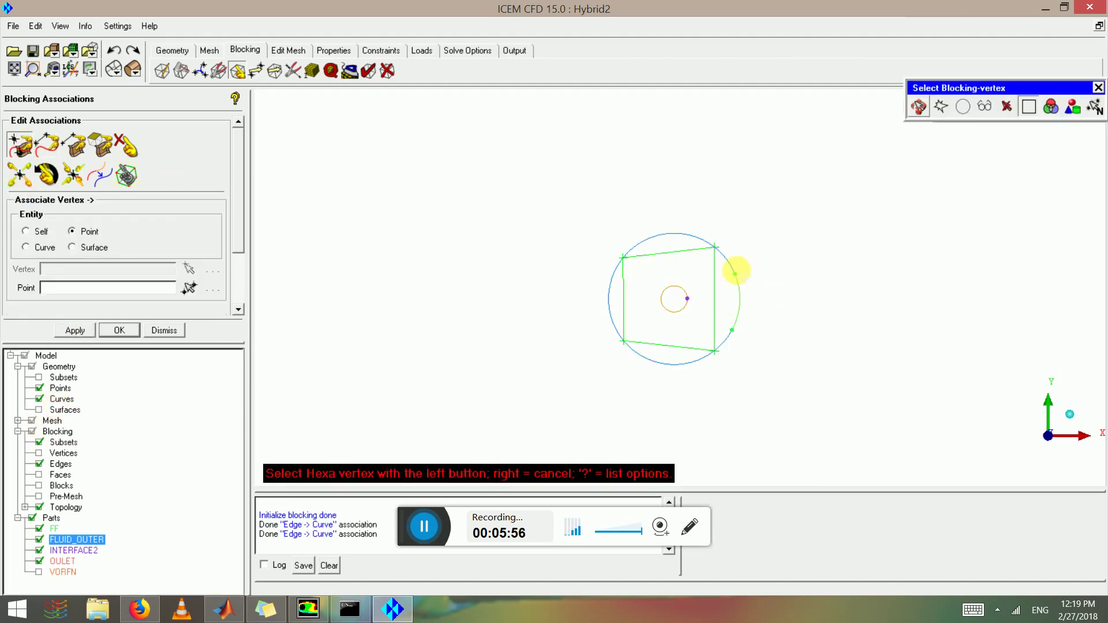
left_click(713, 245)
left_click(735, 275)
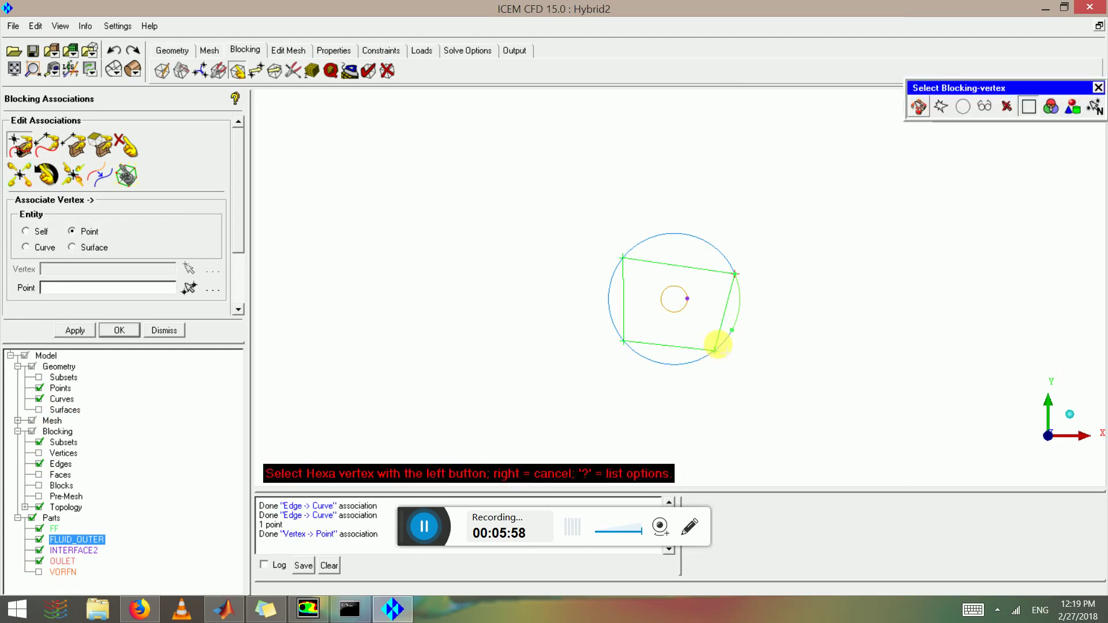
left_click(715, 350)
left_click(731, 330)
right_click(761, 328)
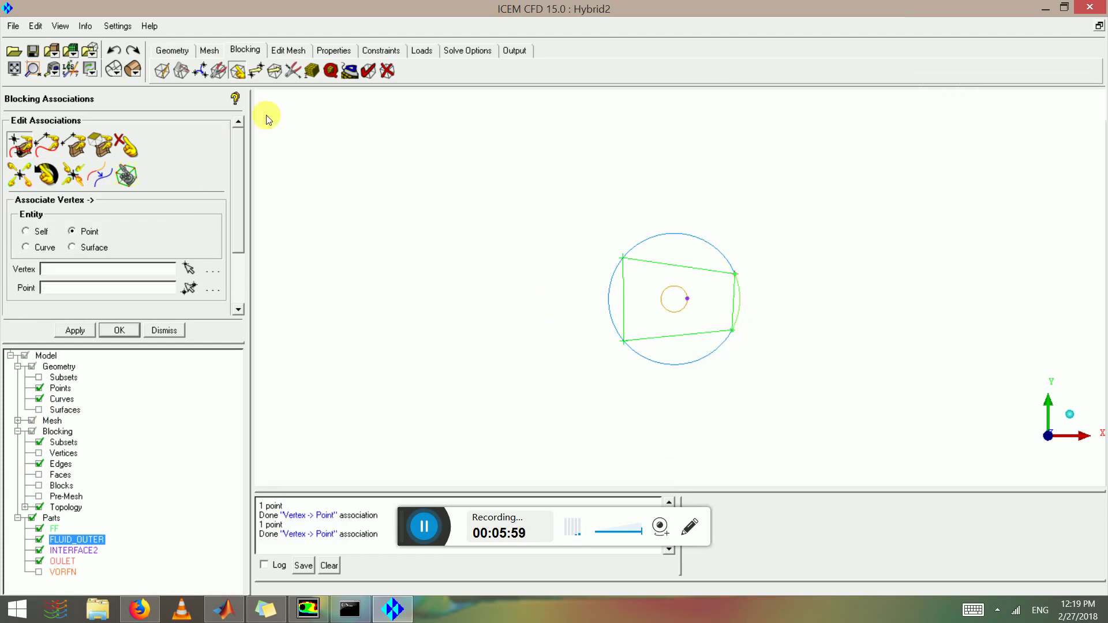
- Split the top, bottom and left block edges
left_click(294, 71)
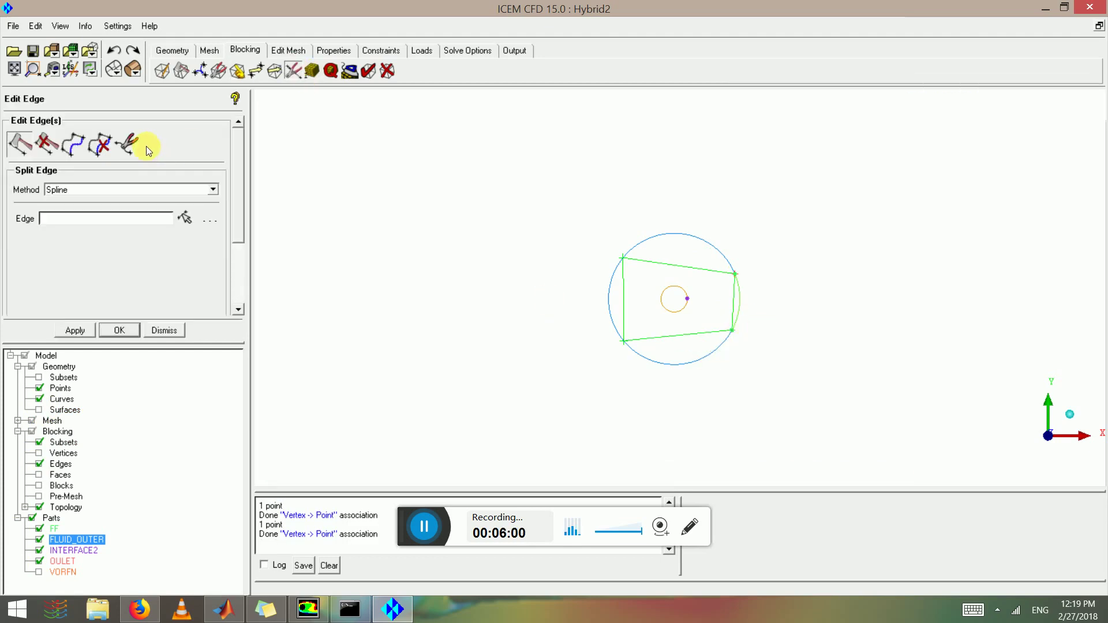
left_click(185, 223)
scroll(727, 292, "up", 2)
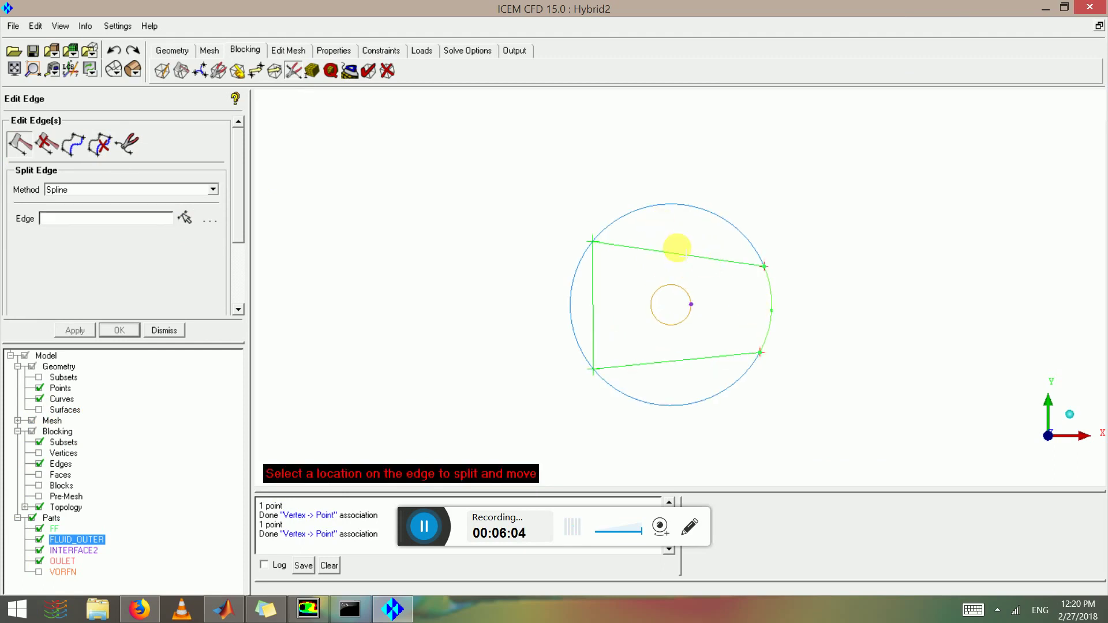
left_click(677, 249)
left_click(657, 363)
left_click(593, 304)
middle_click(594, 308)
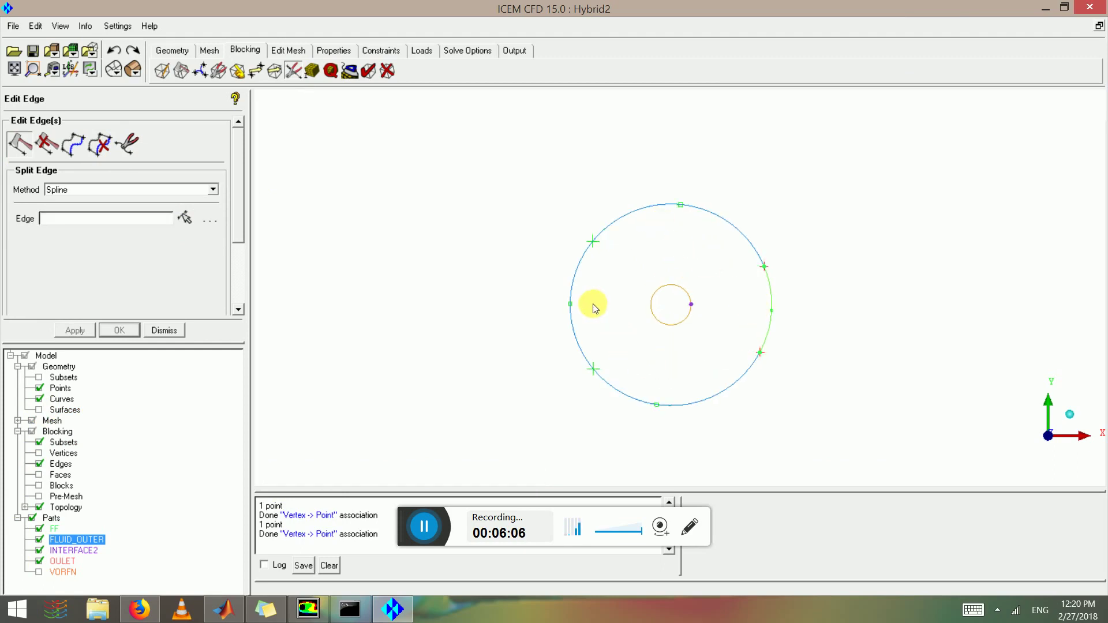
- Turn off the Curves display in the model tree
right_click(60, 463)
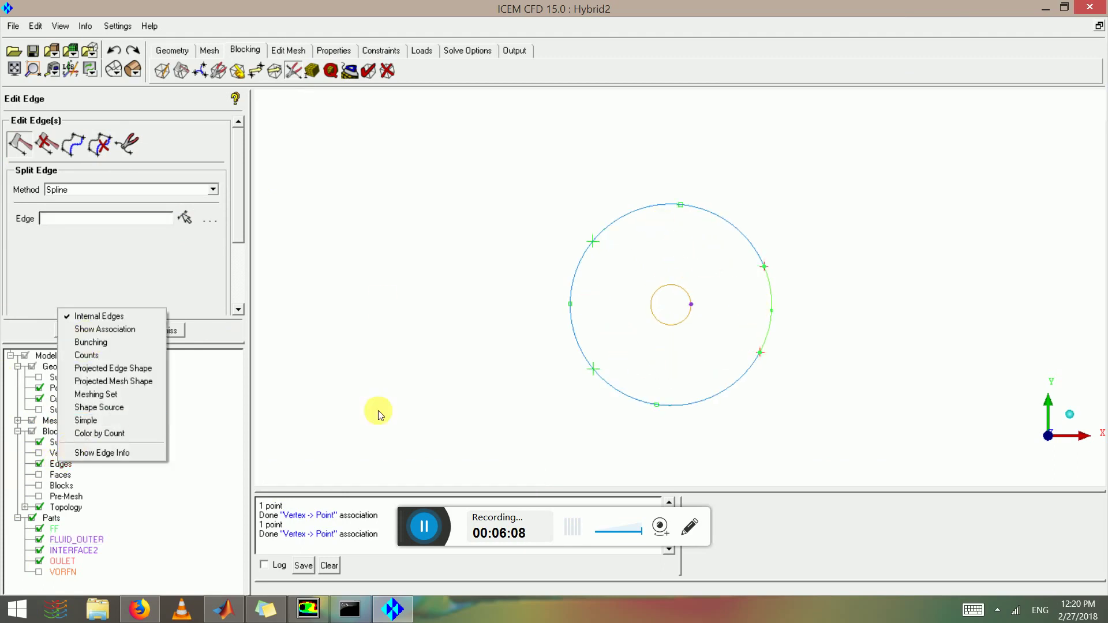
left_click(407, 408)
scroll(703, 295, "up", 3)
scroll(669, 309, "down", 3)
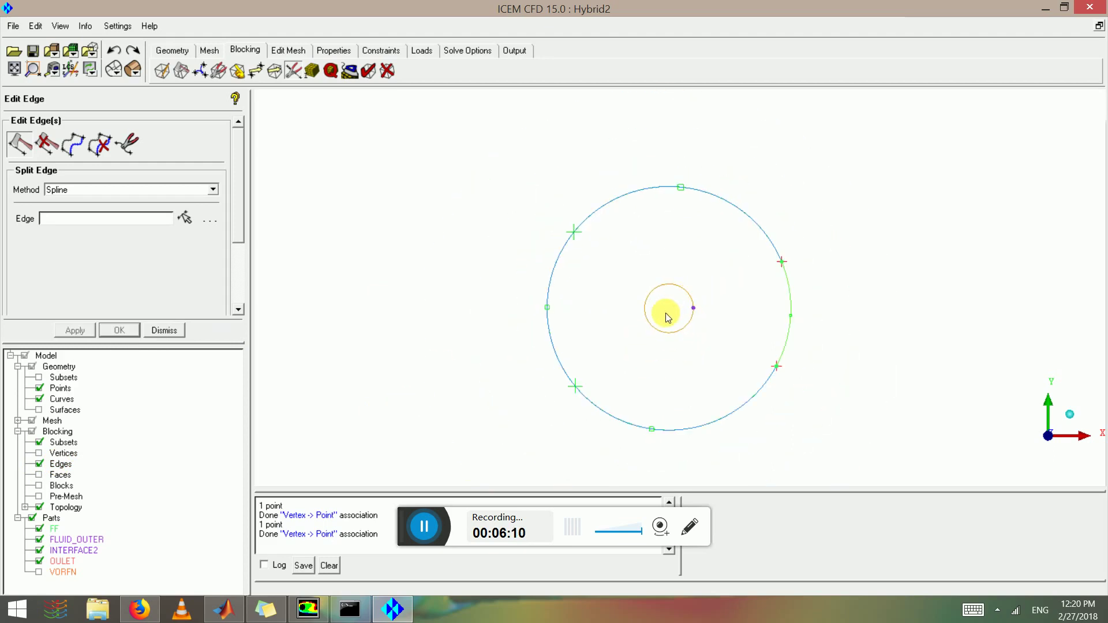
scroll(661, 326, "up", 2)
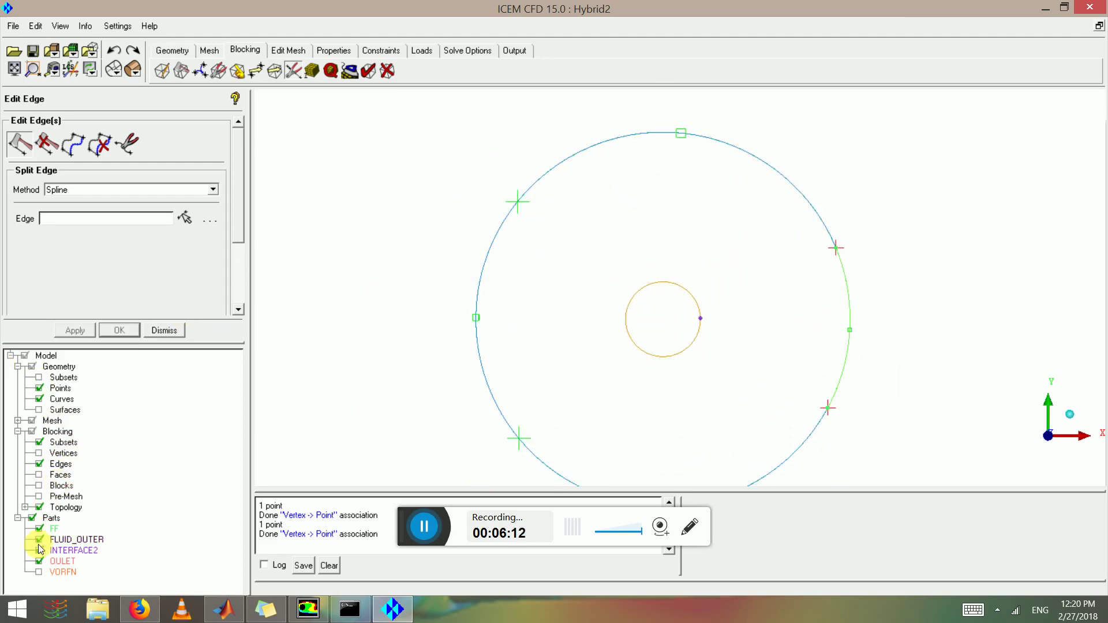
scroll(585, 347, "down", 1)
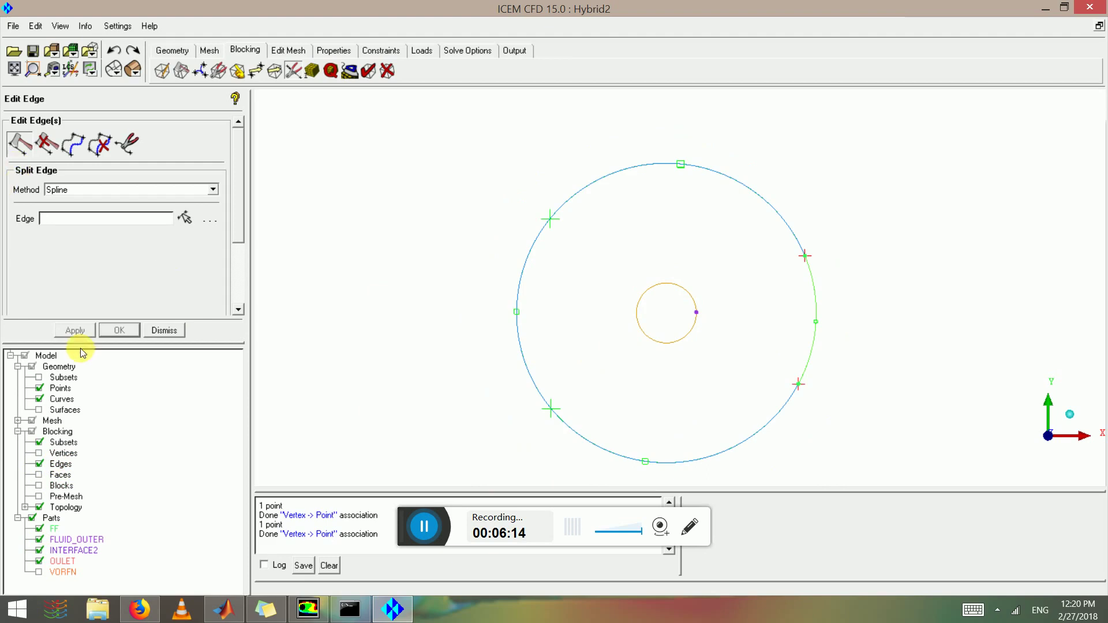
left_click(39, 399)
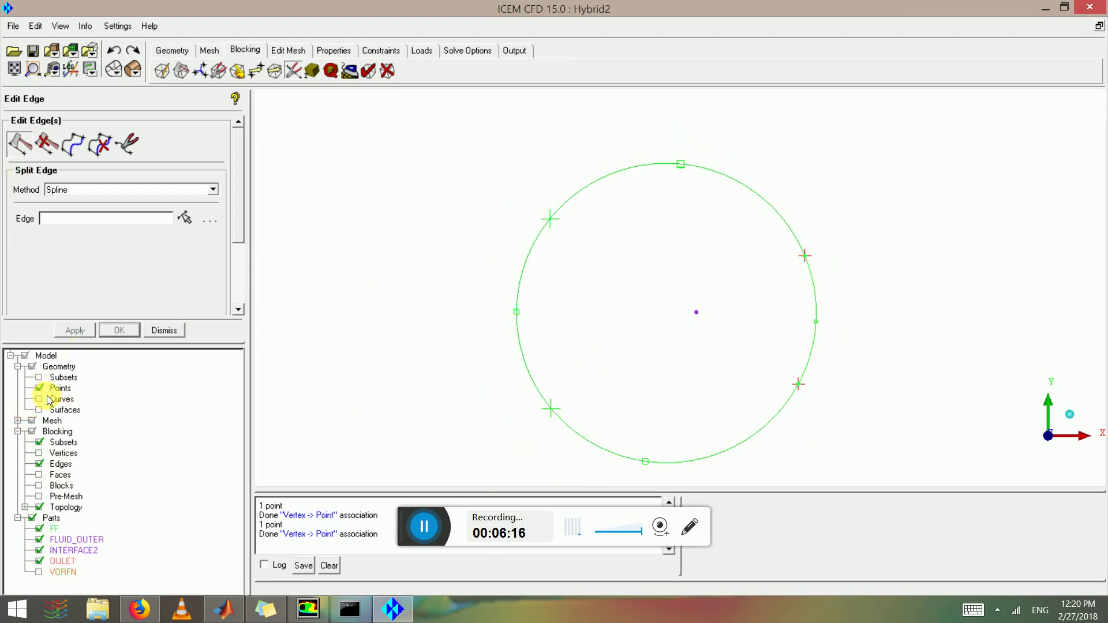
- Create an O-grid inside the FLUID_OUTER block
left_click(179, 69)
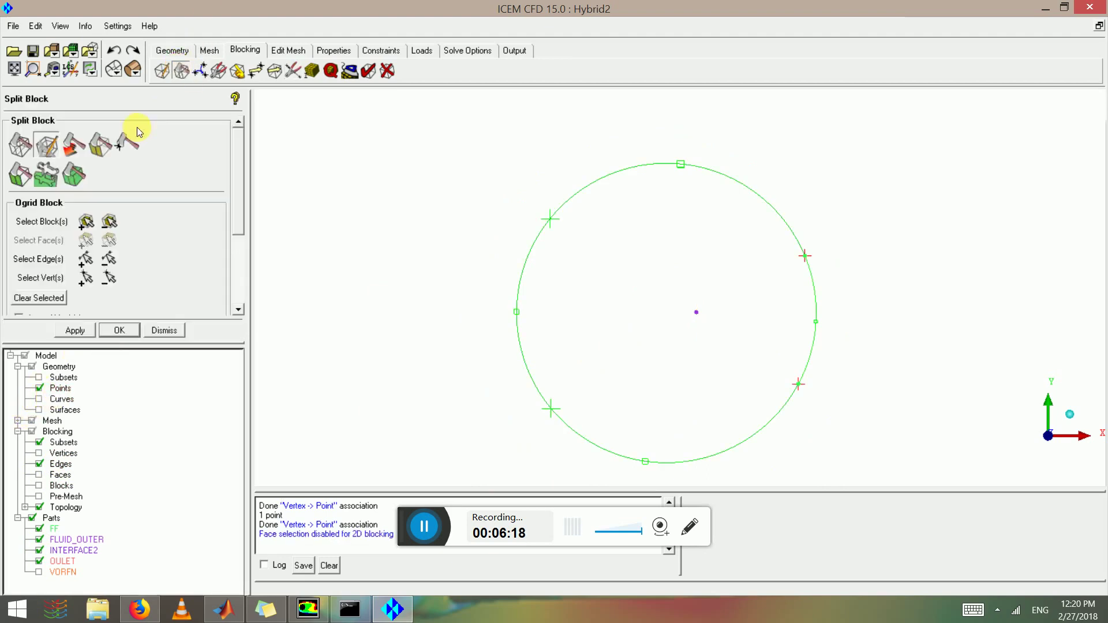
left_click(87, 222)
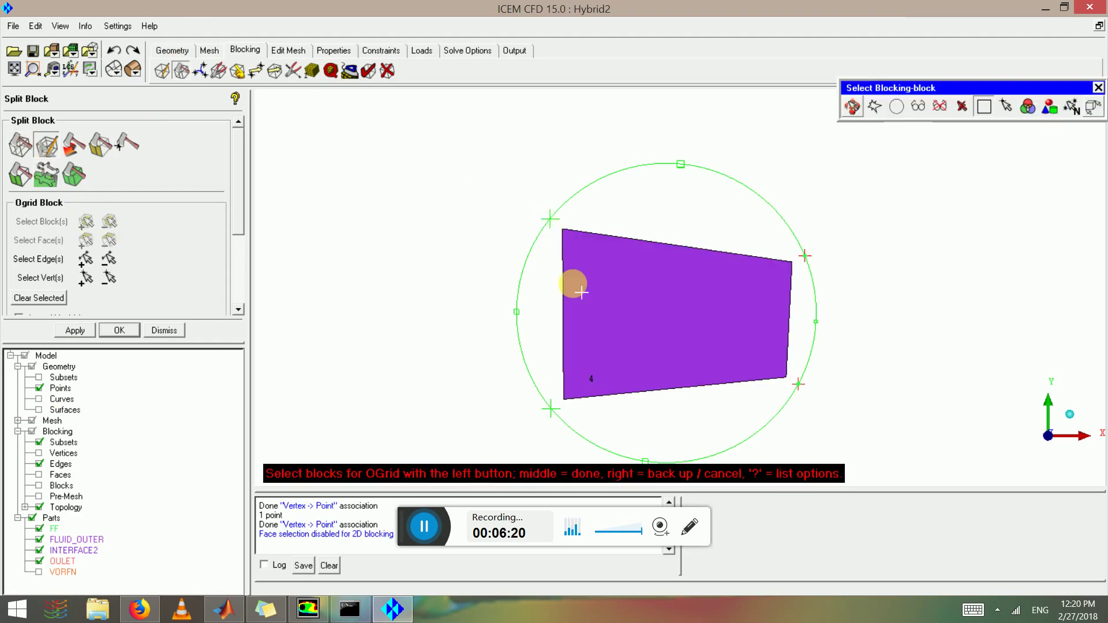
middle_click(594, 297)
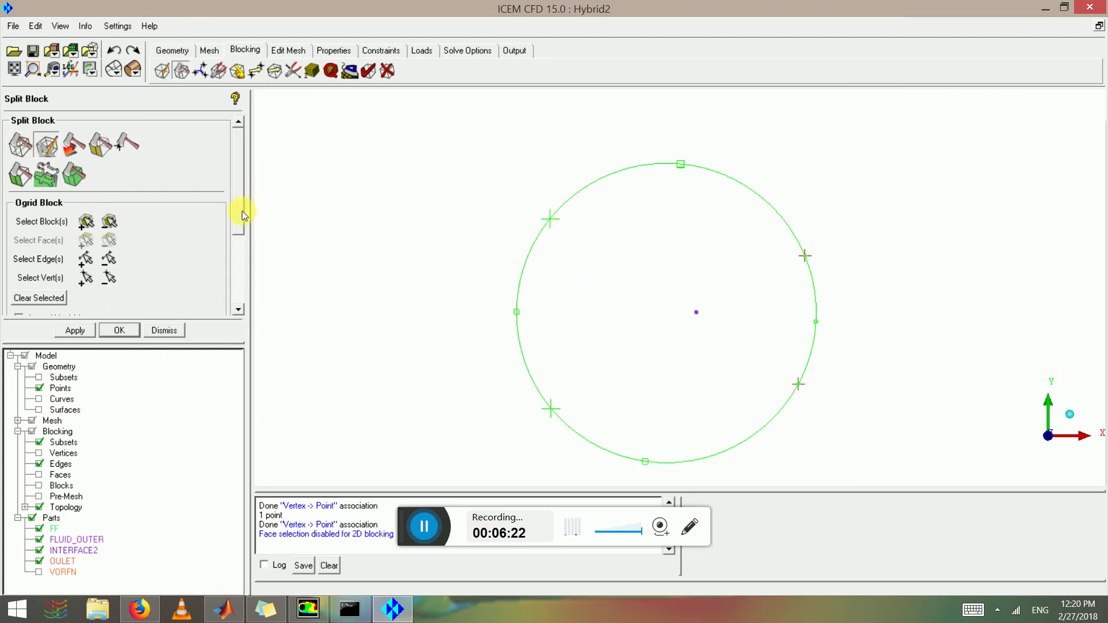
left_click_drag(241, 216, 225, 240)
left_click(86, 169)
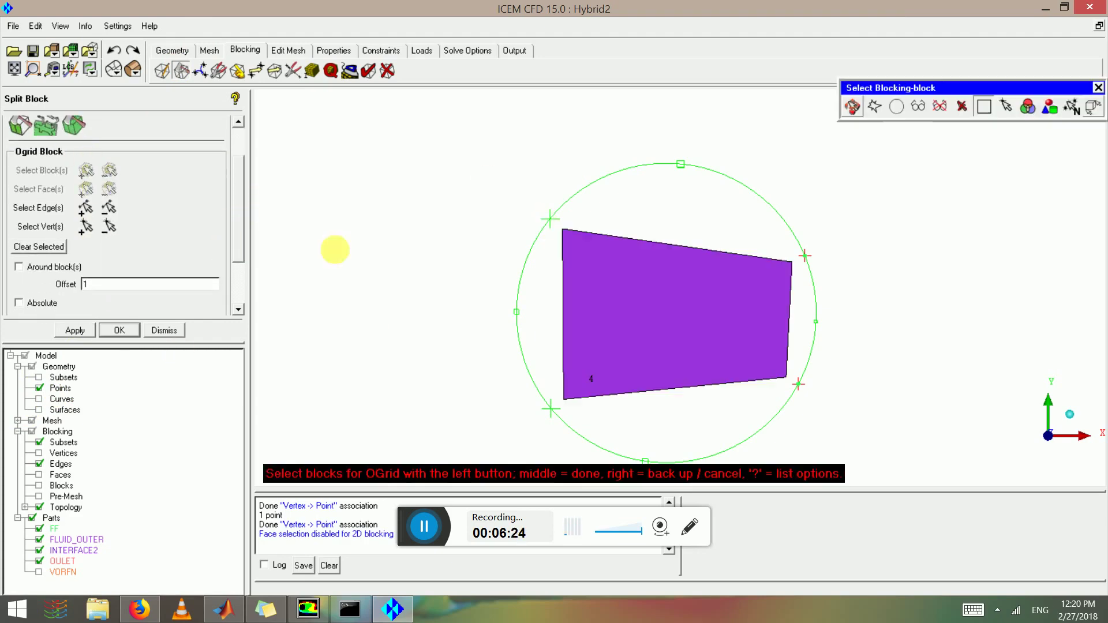
left_click(593, 279)
middle_click(594, 279)
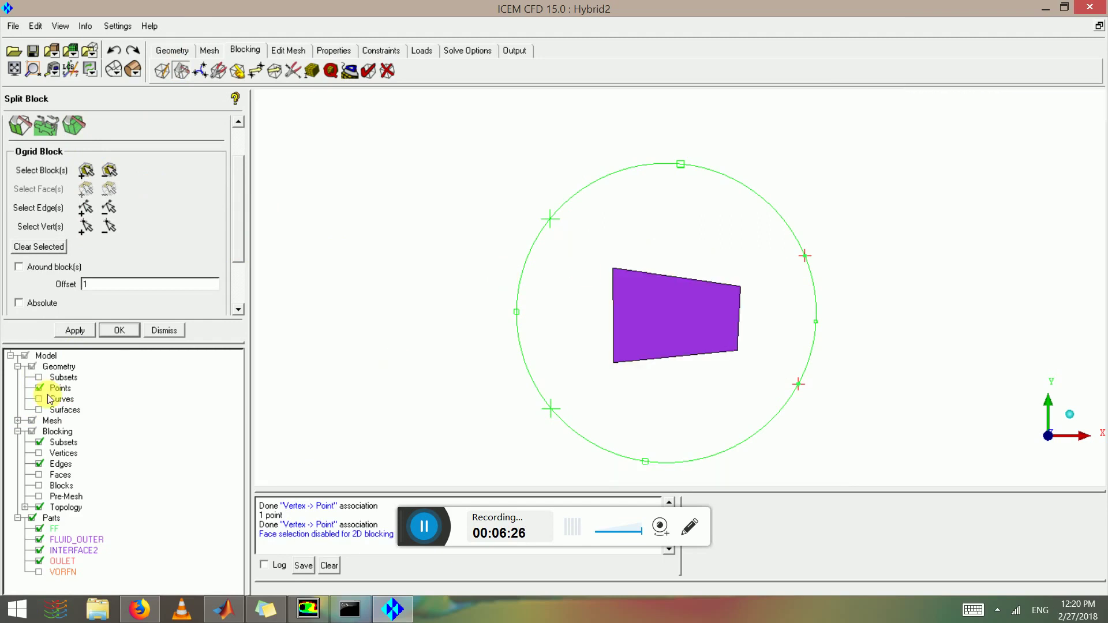
left_click(87, 333)
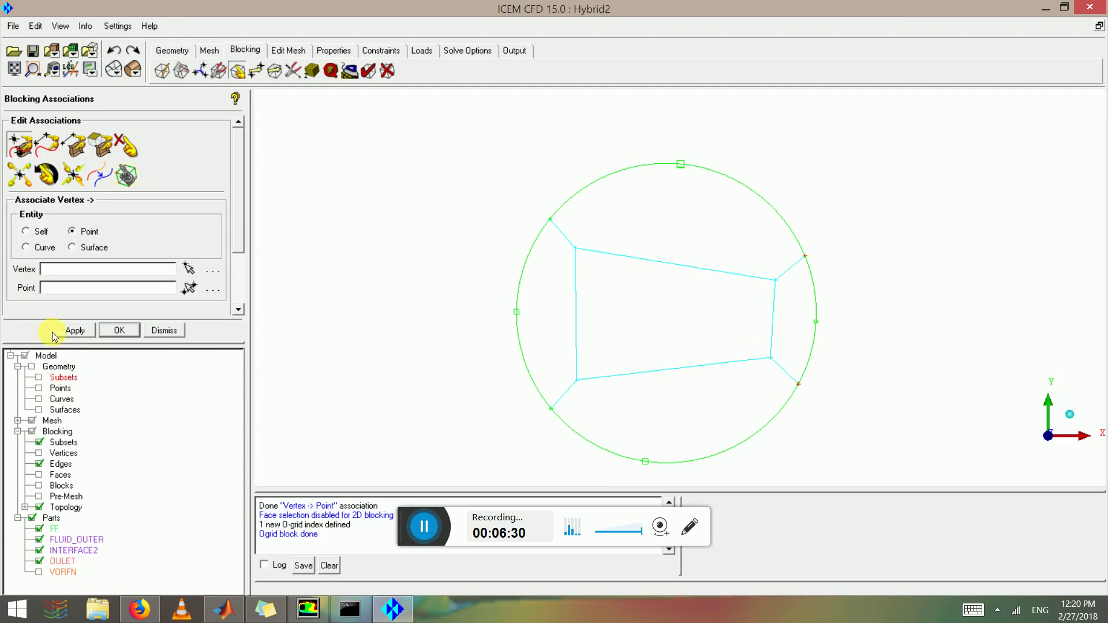
- Associate the four inner O-grid edges (bottom, left, top, right) with the inner cylinder circle
left_click(48, 146)
left_click(40, 399)
left_click(635, 373)
left_click(576, 341)
left_click(687, 265)
left_click(776, 323)
middle_click(729, 307)
left_click(678, 322)
middle_click(678, 322)
middle_click(638, 292)
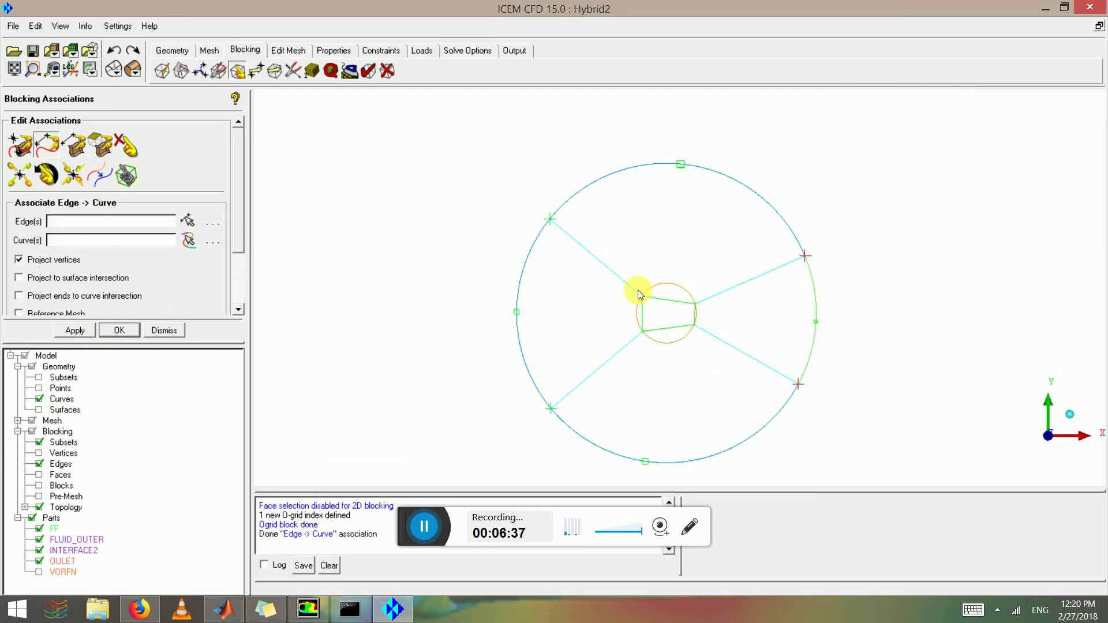
- Split the left inner O-grid edge at a picked point
left_click(293, 70)
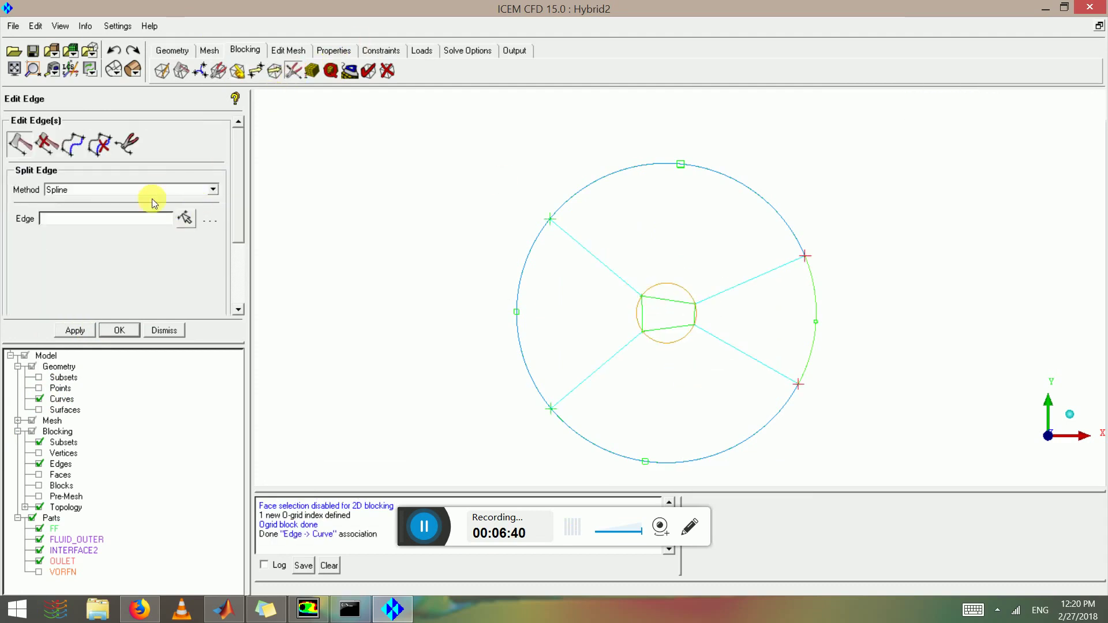
left_click(100, 144)
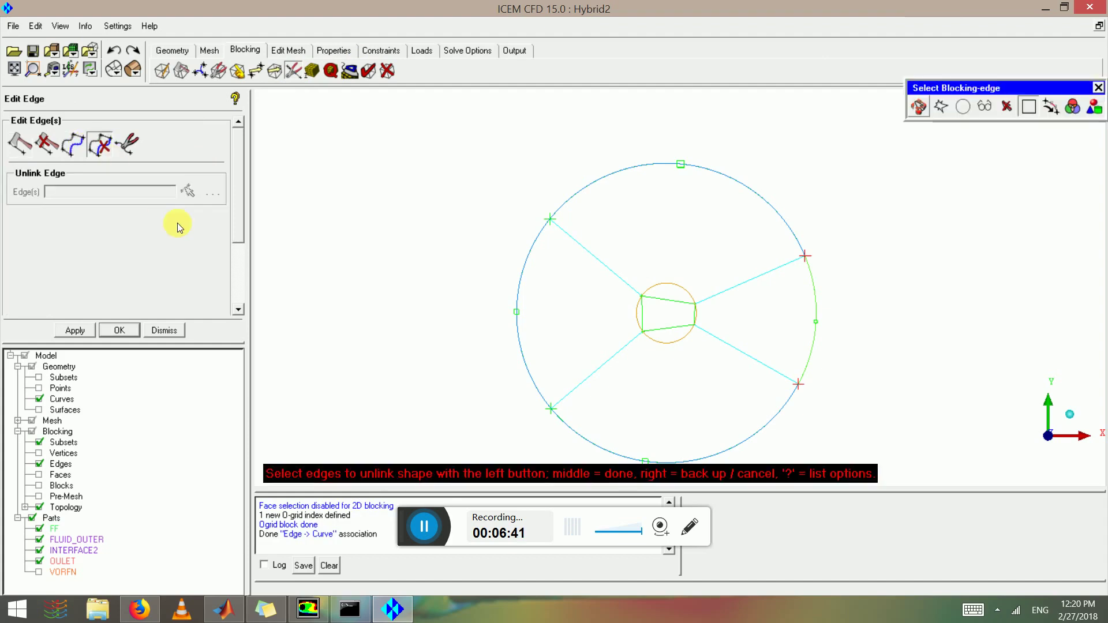
left_click(79, 140)
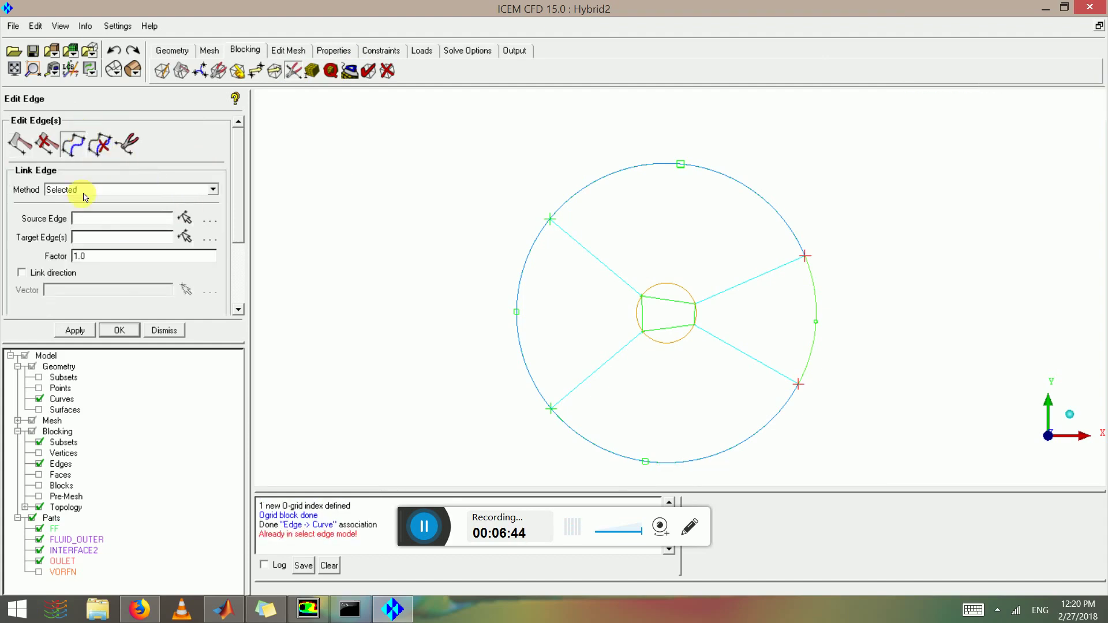
left_click(23, 145)
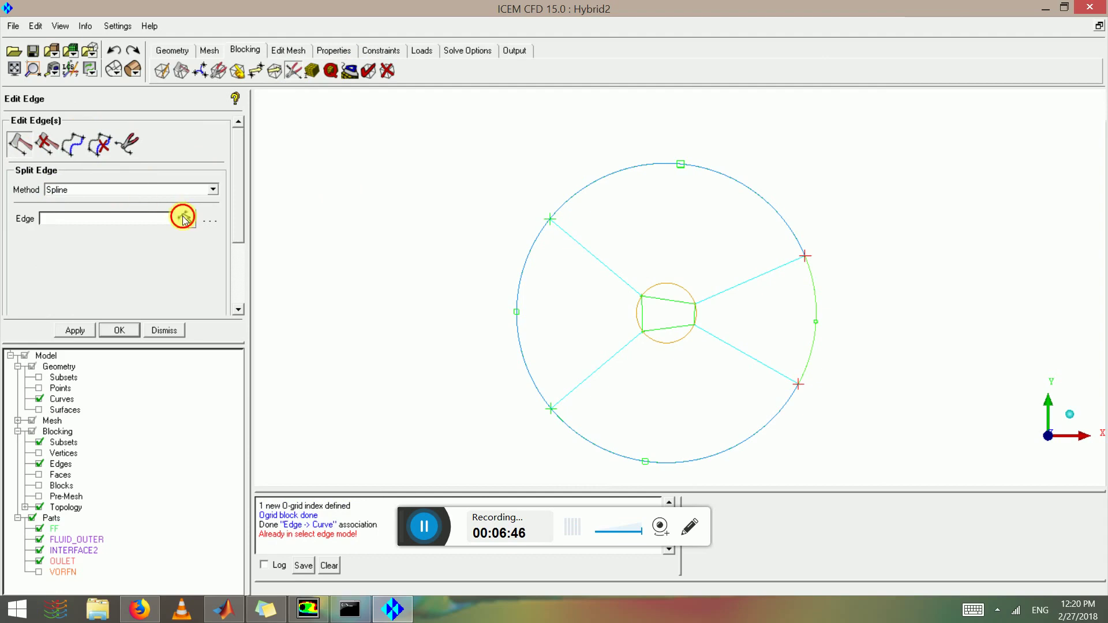
left_click(184, 218)
left_click(639, 319)
scroll(673, 297, "down", 1)
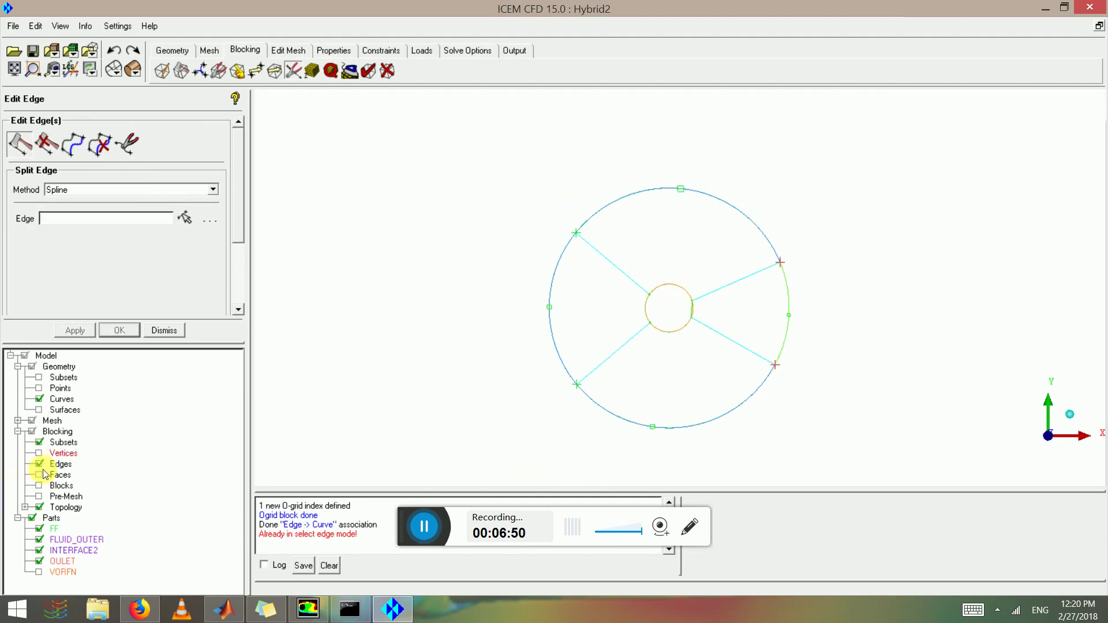
- Give the outer circle edges 12 nodes each and recompute the displayed pre-mesh
left_click(312, 70)
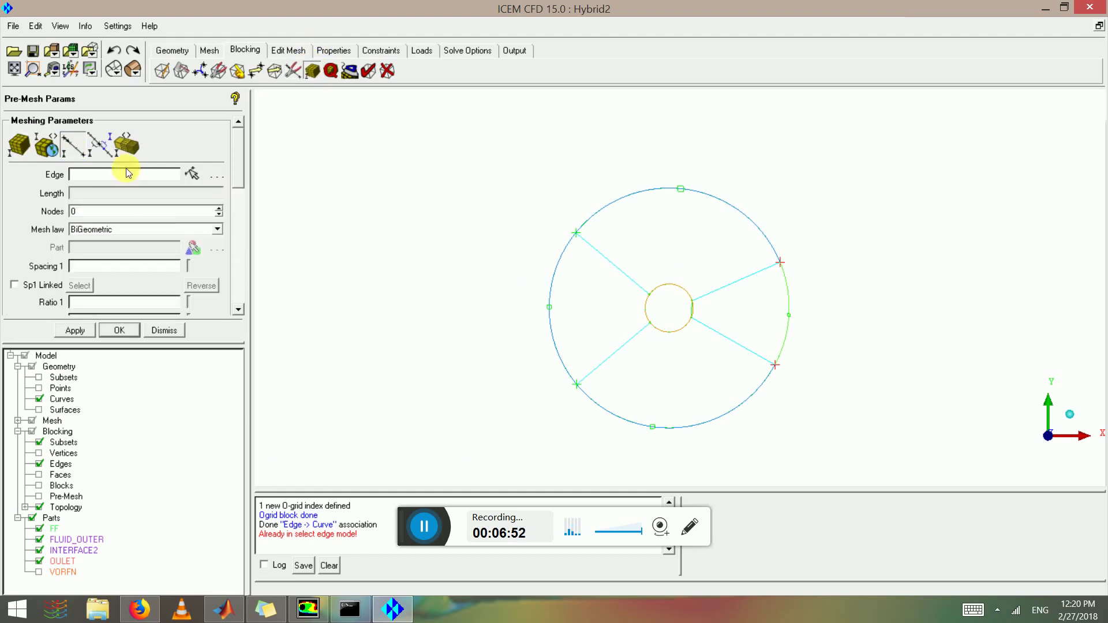
left_click(552, 332)
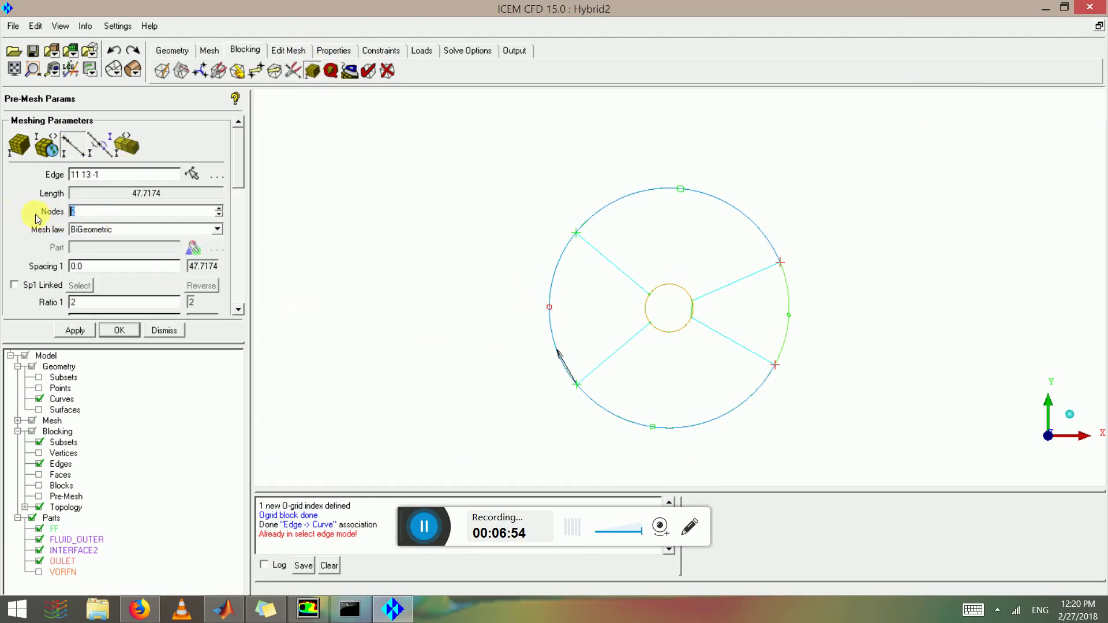
key("Return")
scroll(233, 251, "down", 5)
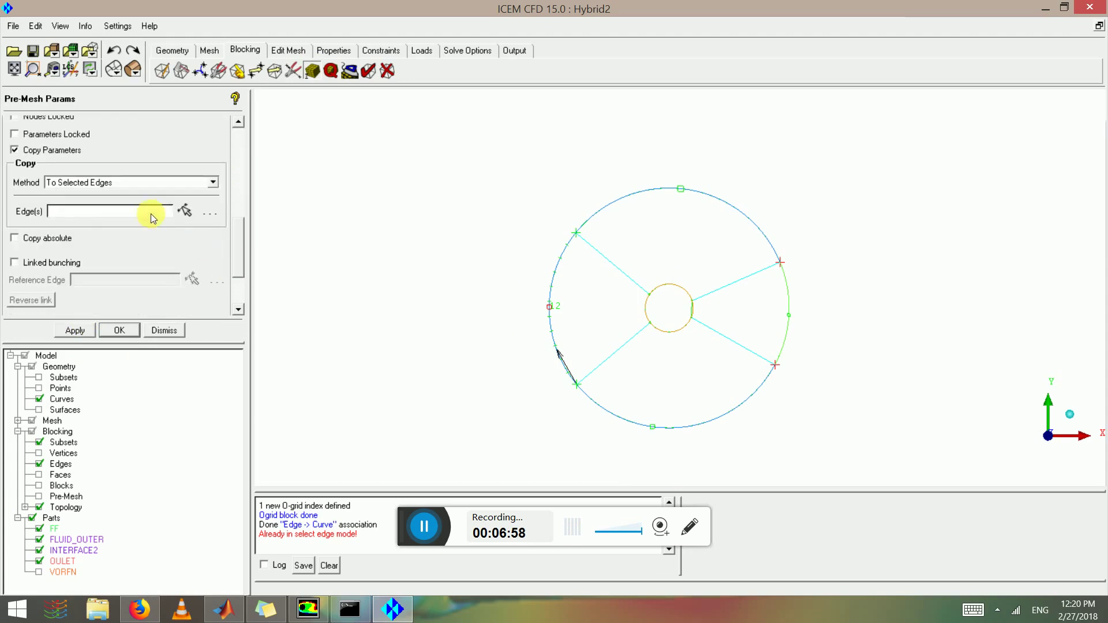
left_click(184, 210)
scroll(548, 188, "down", 2)
left_click_drag(549, 188, 910, 443)
middle_click(816, 366)
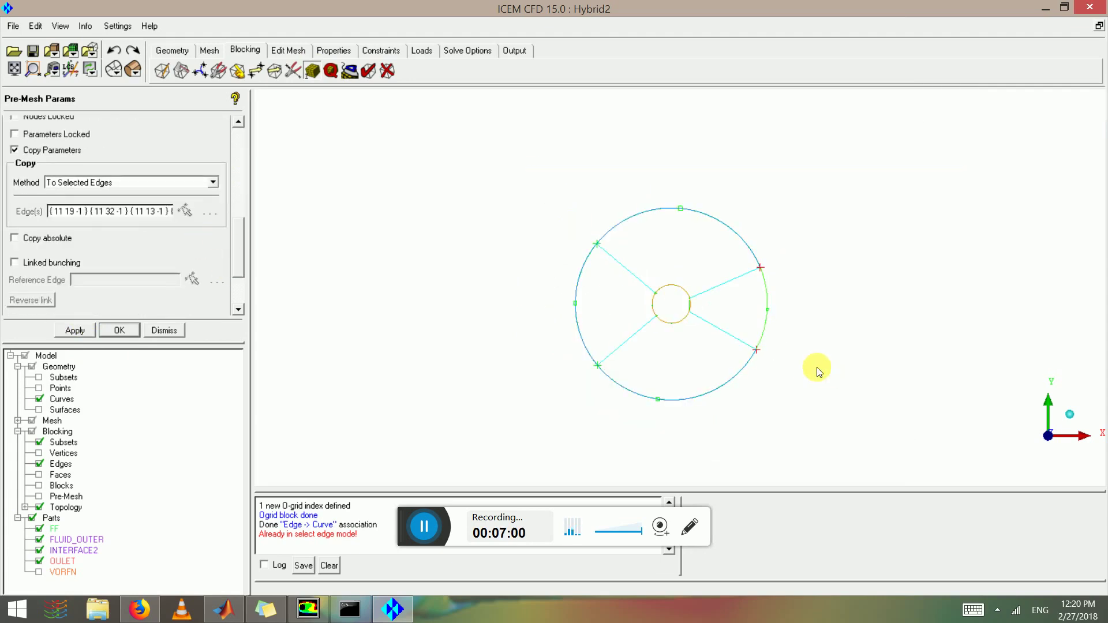
left_click(39, 496)
left_click(420, 364)
scroll(814, 258, "up", 2)
- Delete the centre block 4
left_click(387, 71)
scroll(663, 277, "up", 2)
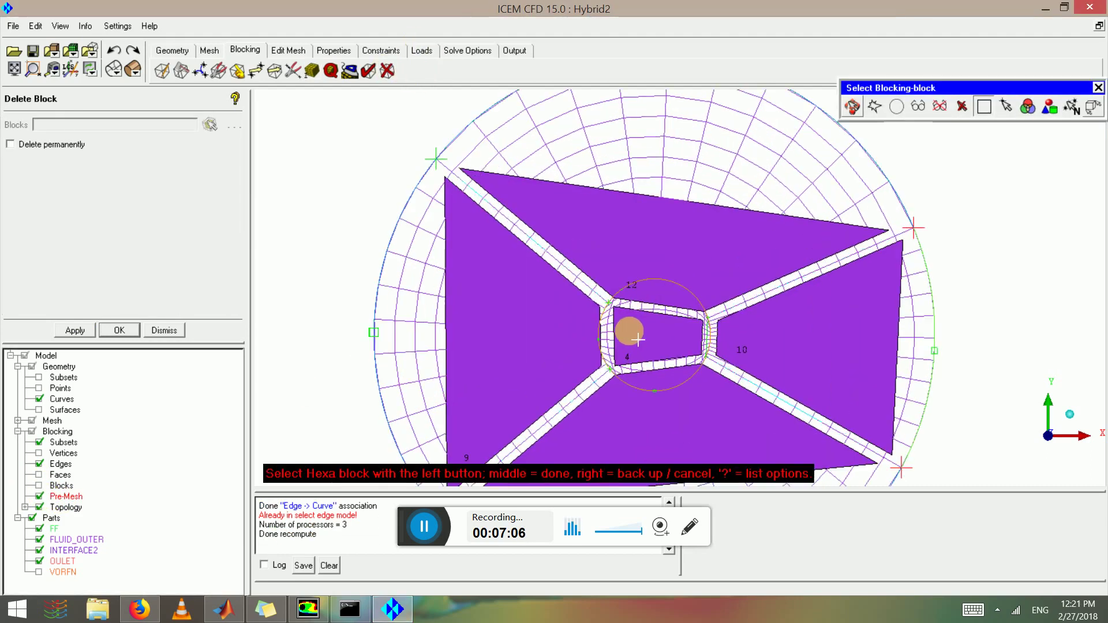
left_click(636, 340)
middle_click(628, 326)
scroll(904, 230, "down", 2)
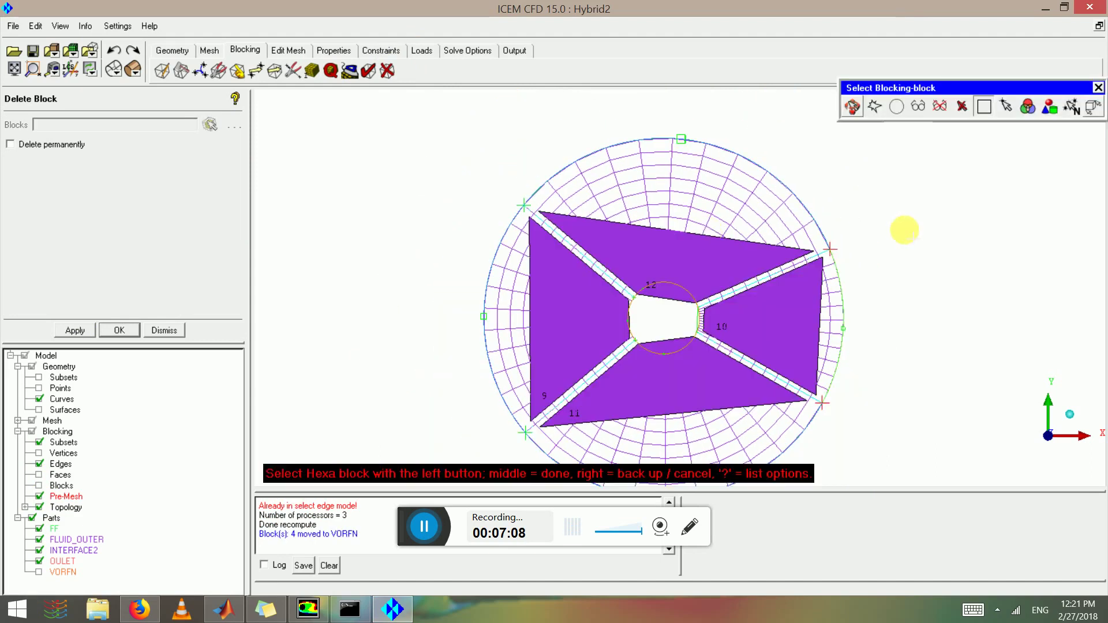
middle_click(904, 230)
scroll(878, 250, "down", 2)
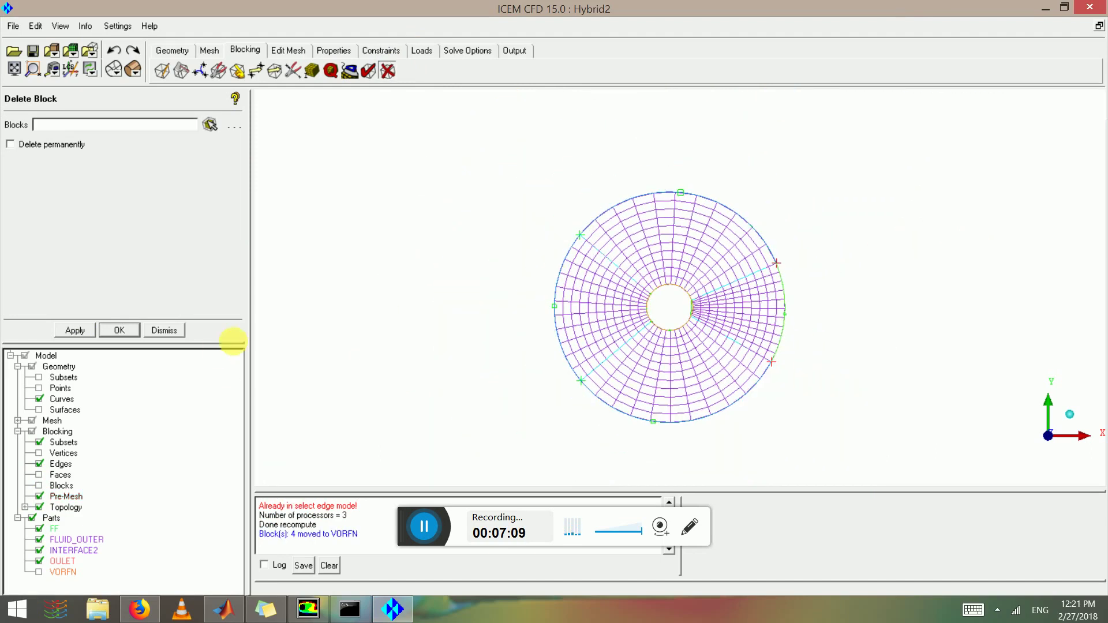
- Convert the ring pre-mesh to an unstructured mesh and hide the surface fill
right_click(68, 497)
left_click(137, 325)
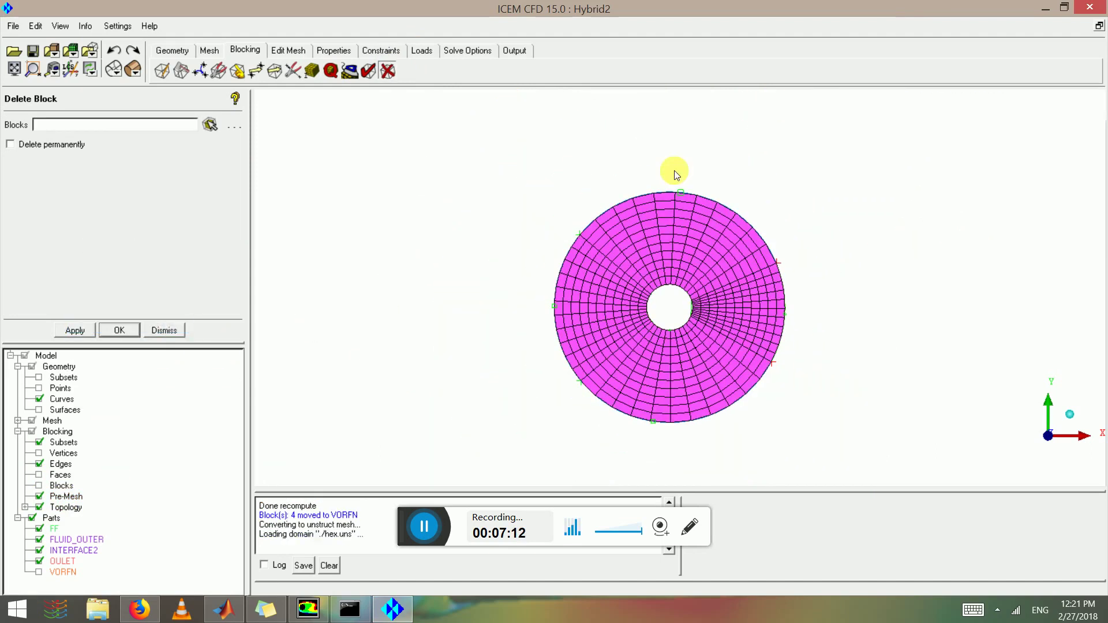
scroll(670, 312, "up", 5)
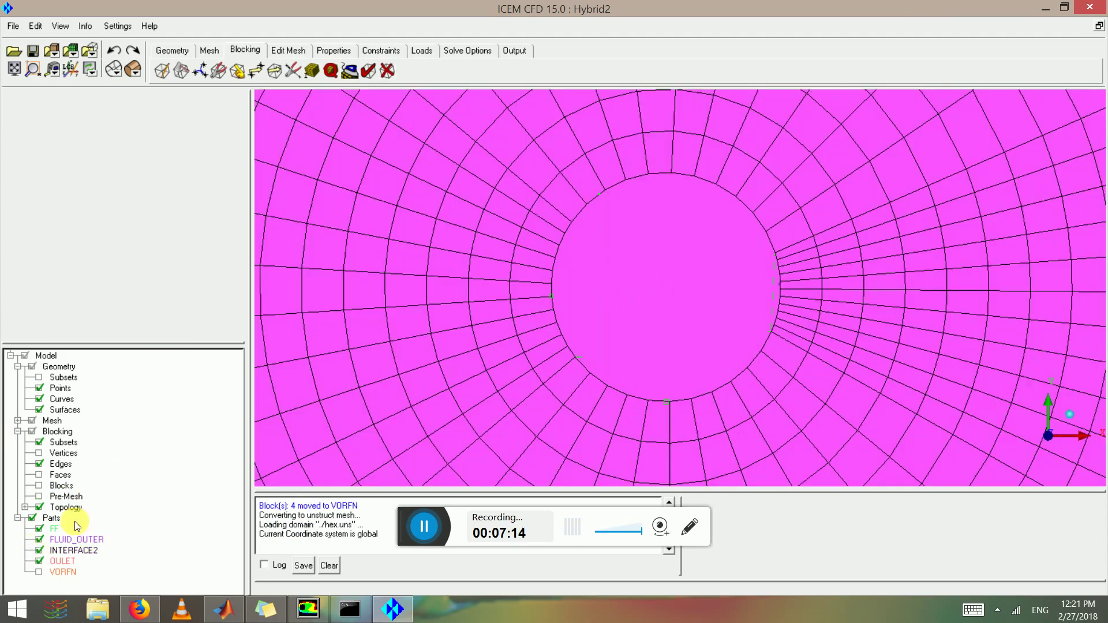
left_click(40, 410)
scroll(423, 258, "down", 1)
scroll(424, 257, "down", 4)
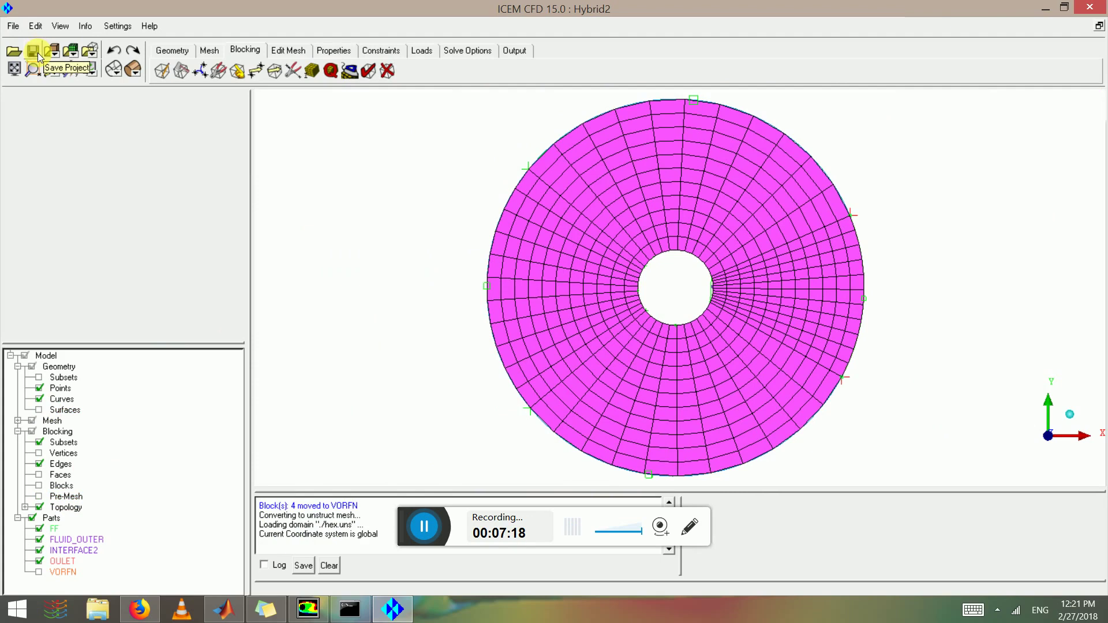
- Save the project under the new name Hybridmerged
left_click(33, 51)
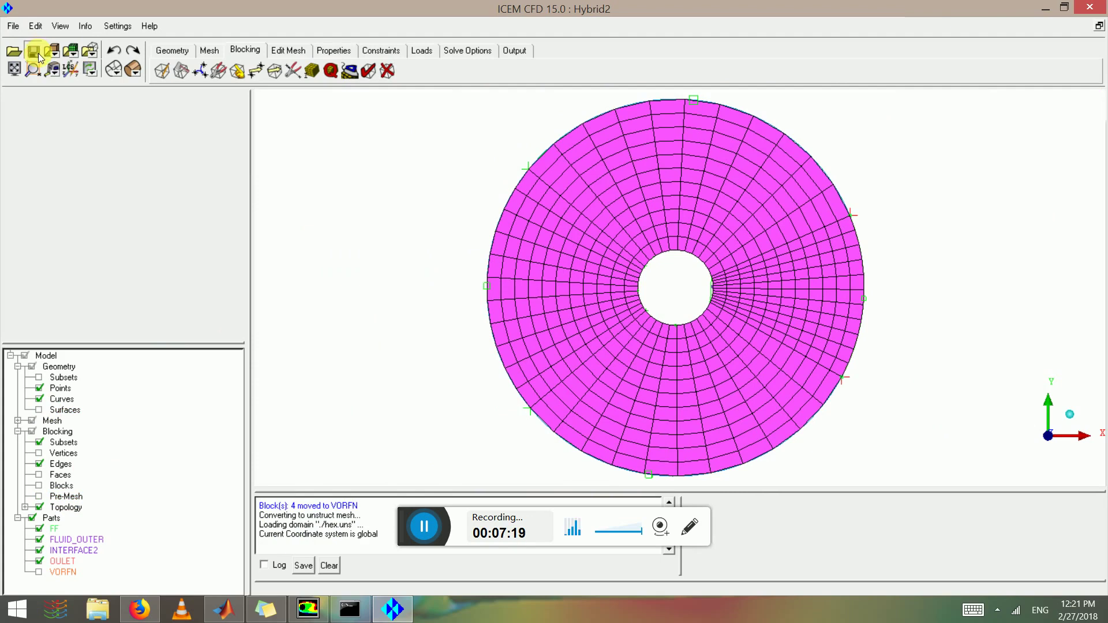
left_click(12, 25)
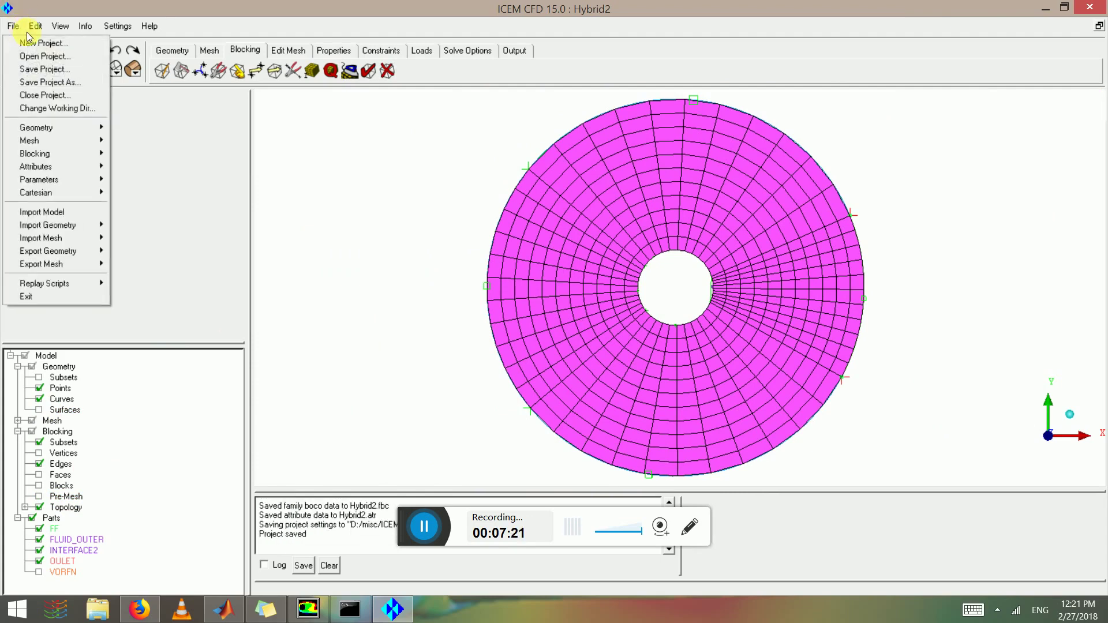
left_click(54, 83)
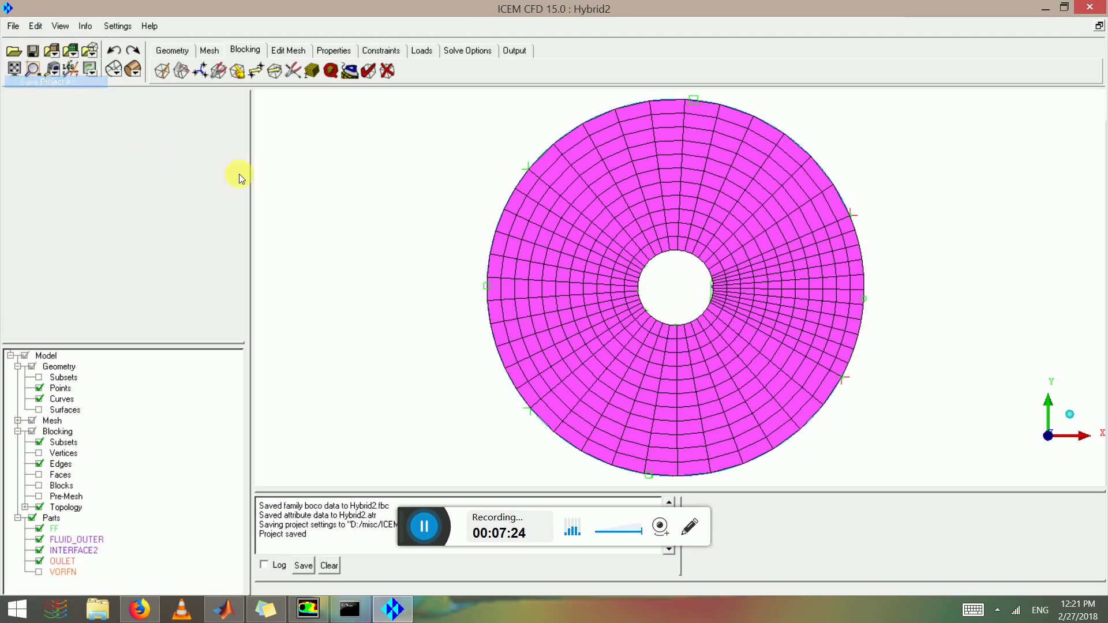
left_click(167, 521)
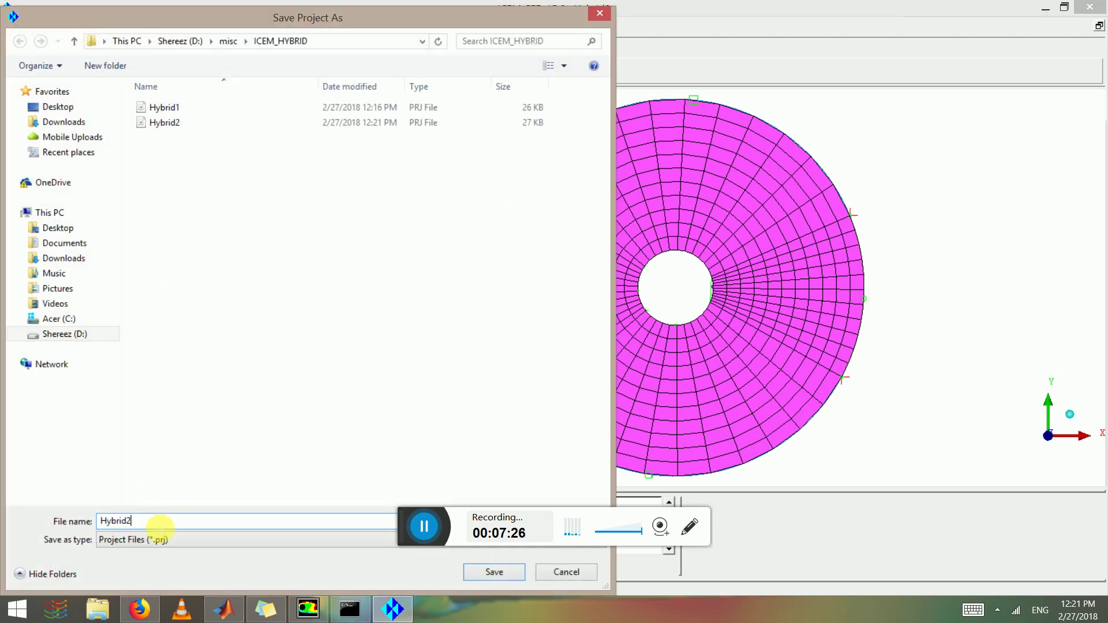
key("BackSpace")
type("merged")
key("Return")
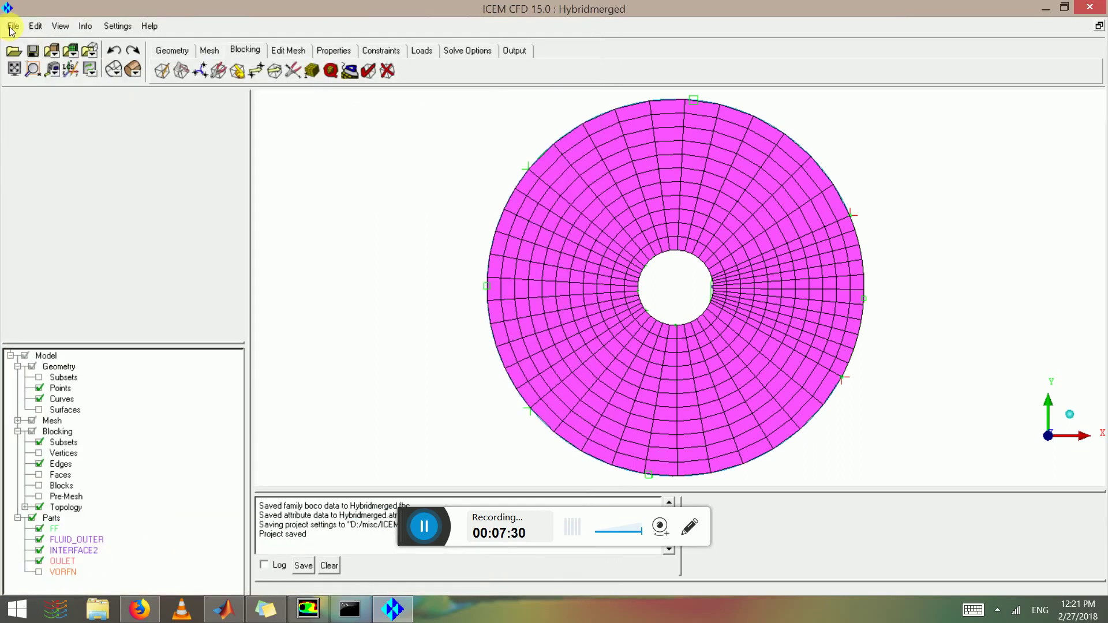
- Load the Hybrid1 geometry and merge it with the existing geometry
left_click(13, 29)
mouse_move(37, 123)
left_click(153, 128)
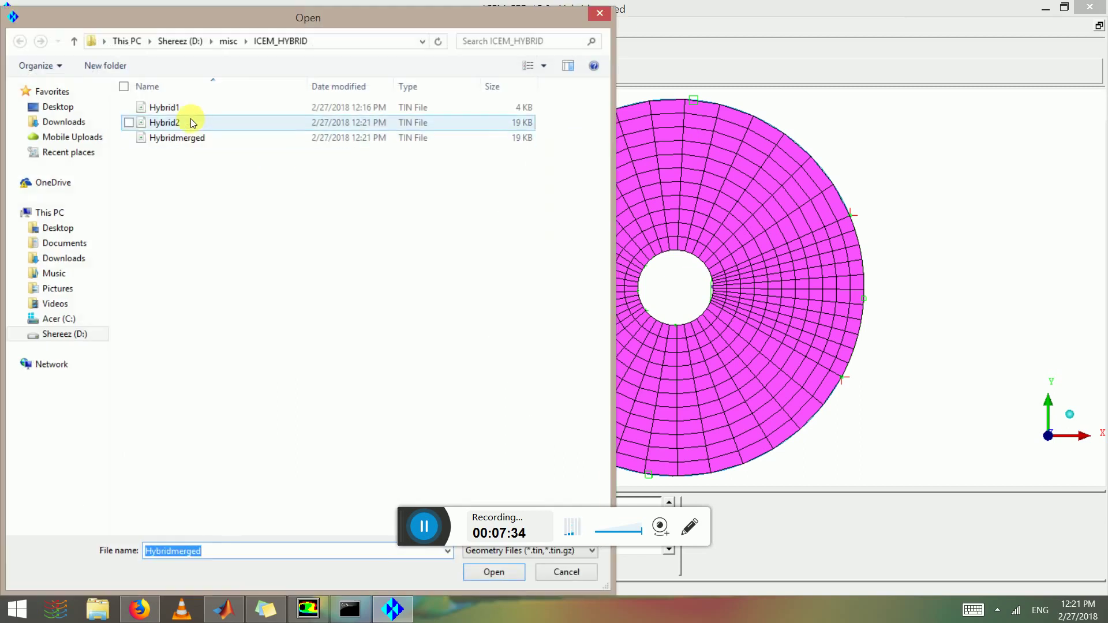
left_click(185, 108)
double_click(184, 108)
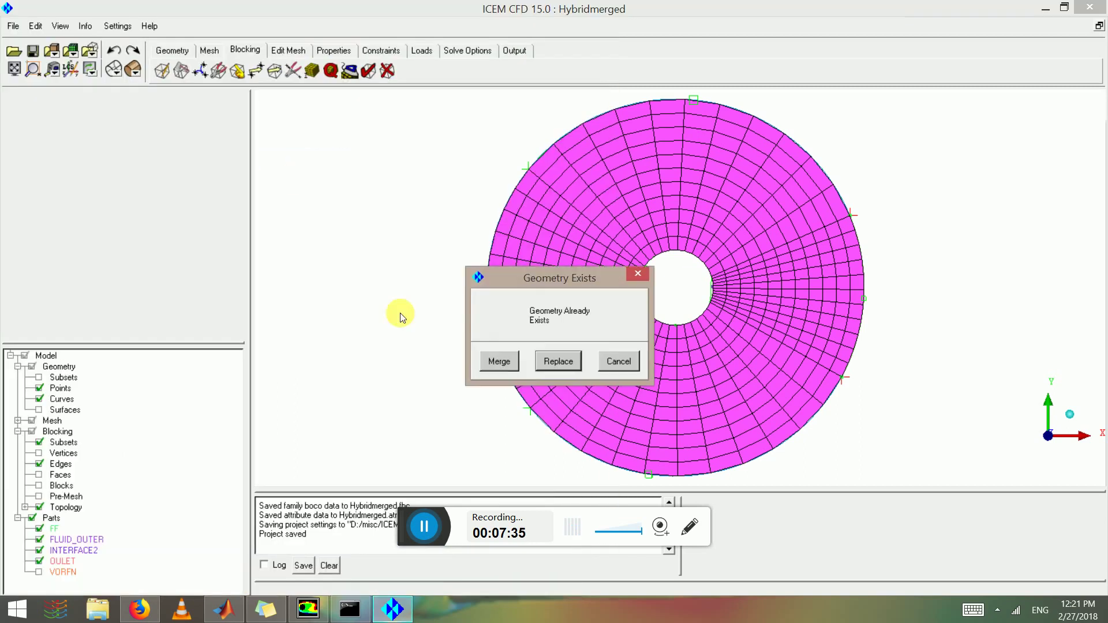
left_click(500, 361)
- Load the Hybrid1 mesh and merge it into the current mesh
left_click(13, 26)
mouse_move(52, 142)
left_click(154, 142)
double_click(196, 121)
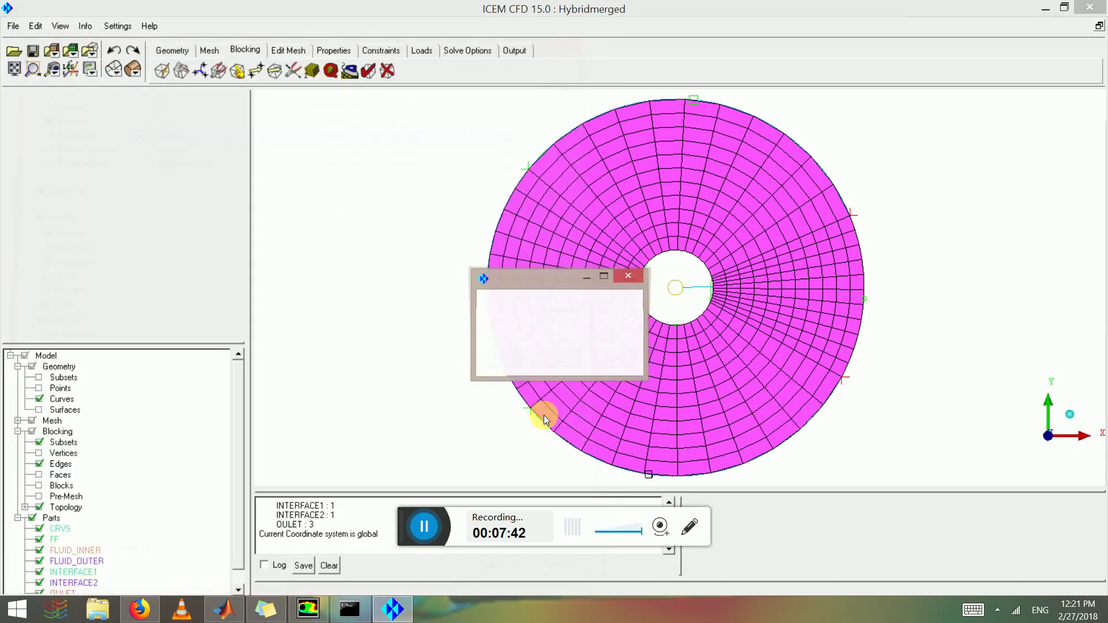
left_click(498, 358)
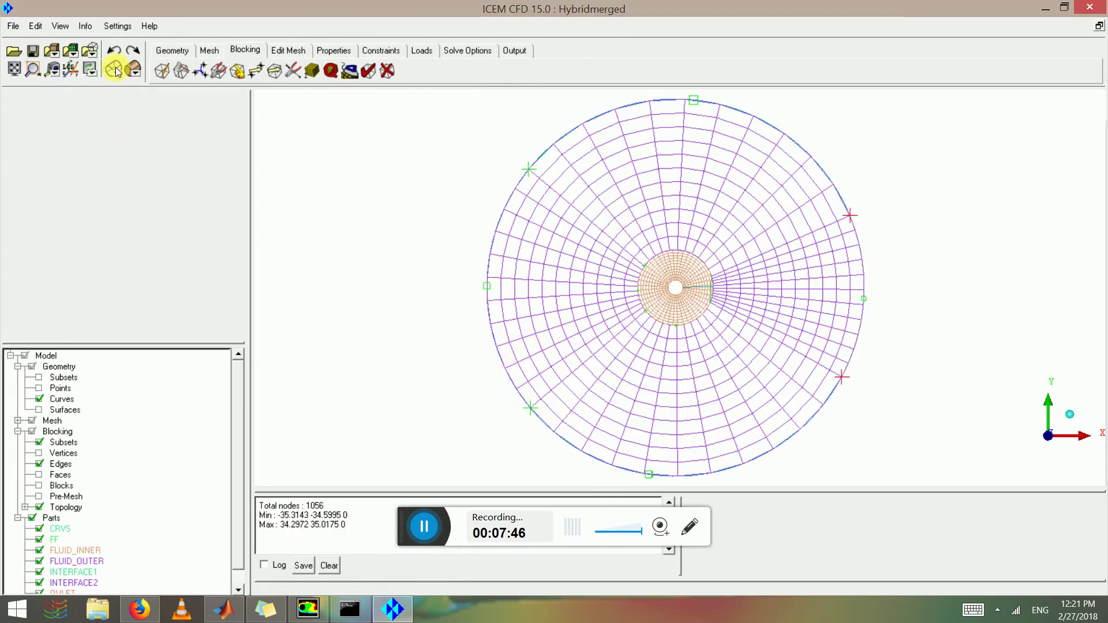
- Set ANSYS Fluent as the output solver
left_click(132, 71)
mouse_move(708, 231)
right_mouse_down()
mouse_move(642, 305)
mouse_move(578, 267)
mouse_move(195, 163)
right_mouse_up()
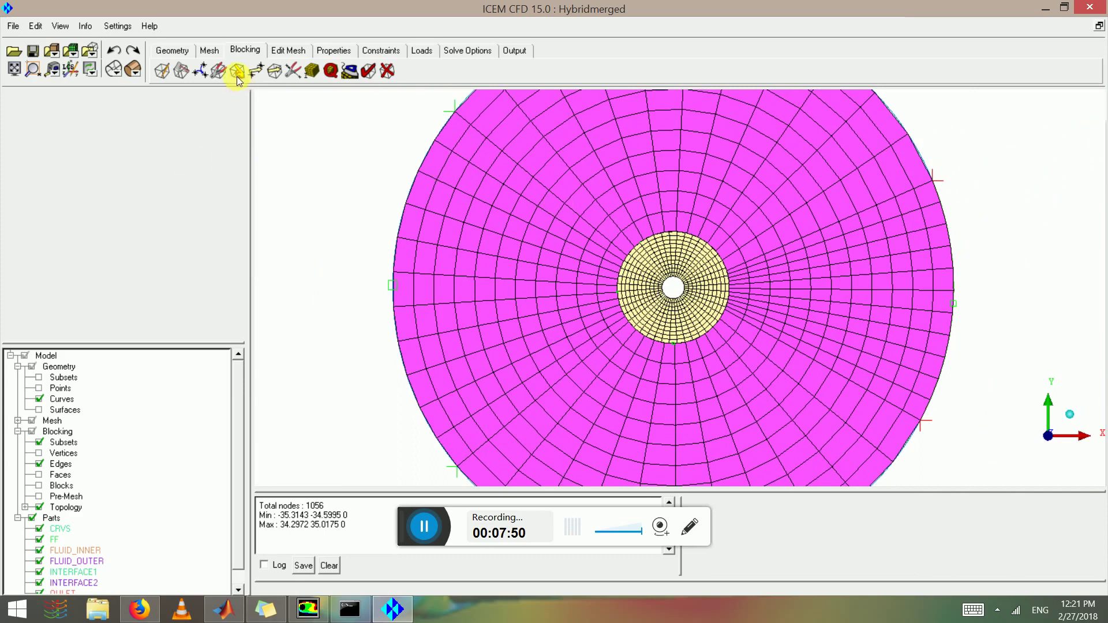
left_click(523, 51)
left_click(170, 65)
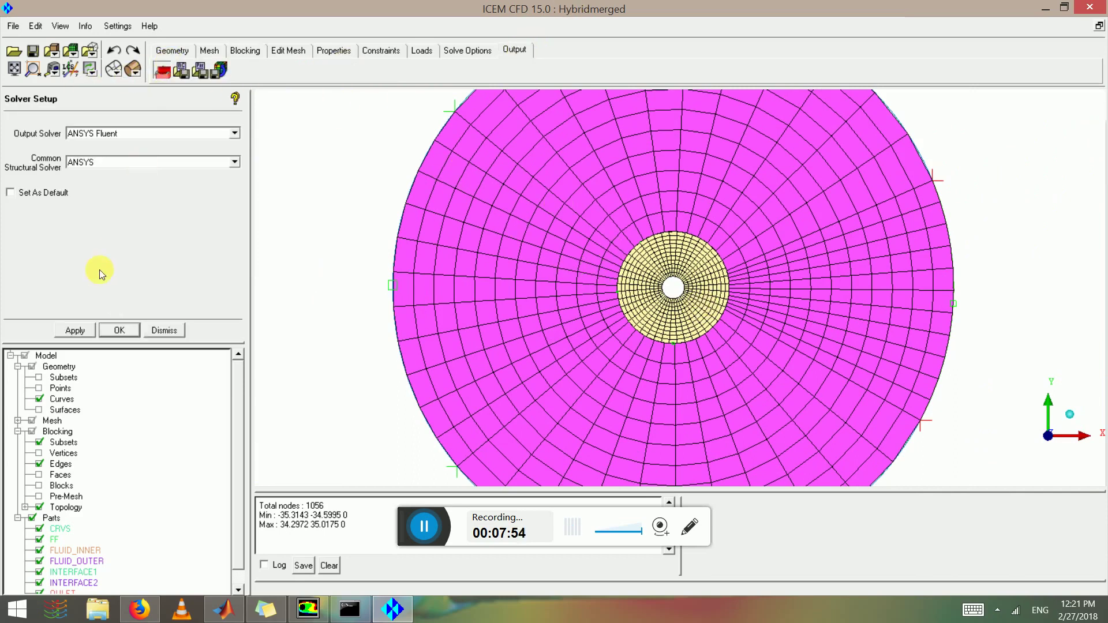
left_click(75, 331)
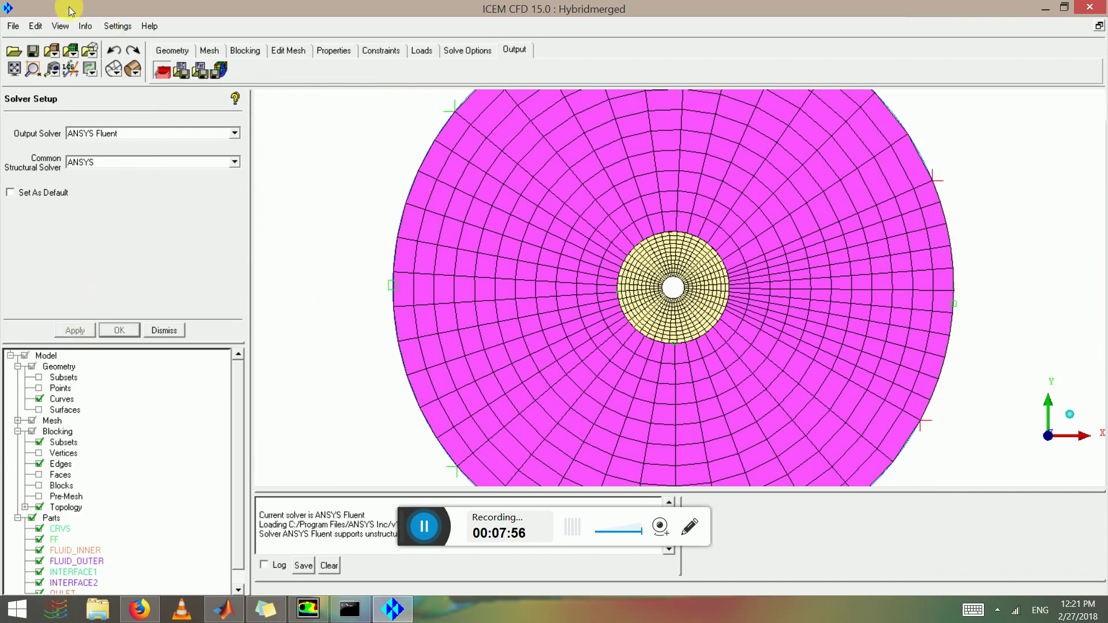
- Write a 2D Fluent input file named fluentmergedcheck from the Hybridmerged project
left_click(33, 51)
left_click(219, 70)
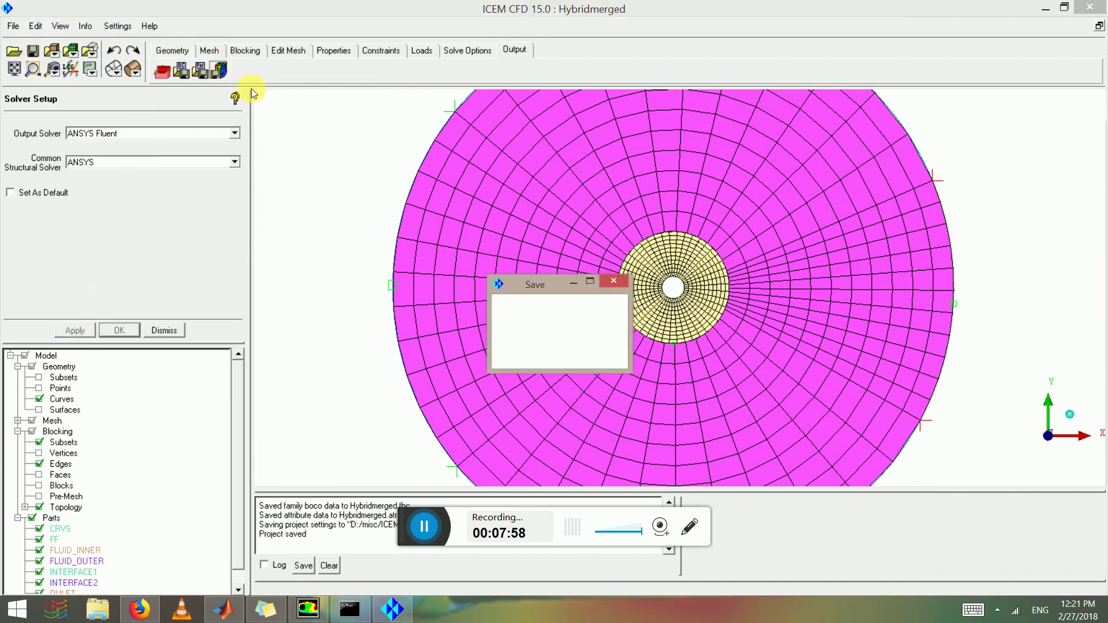
left_click(508, 357)
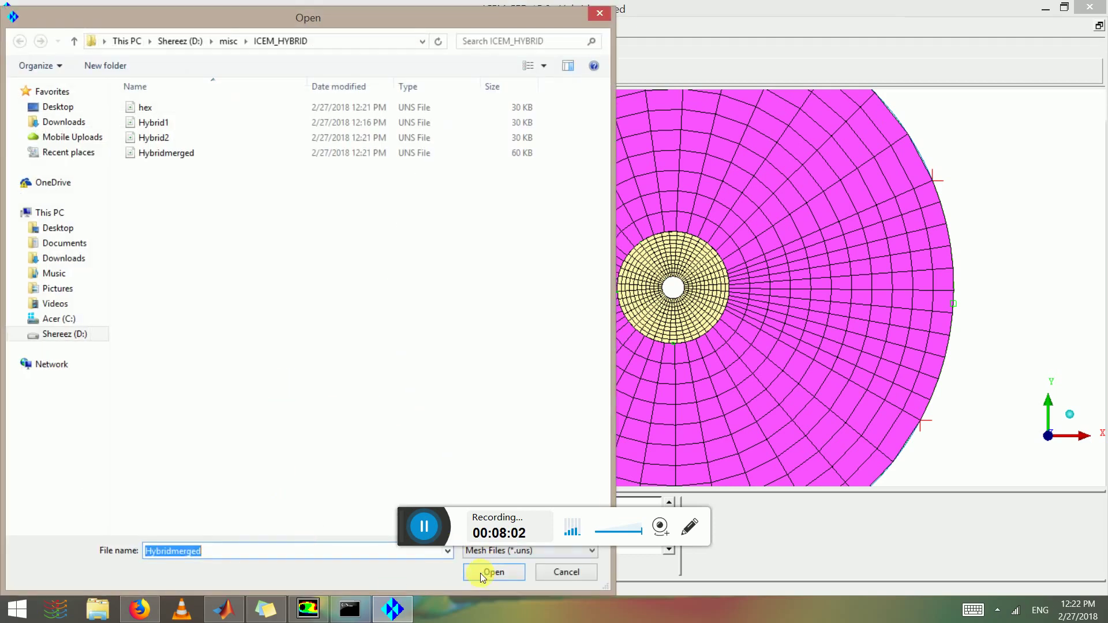
left_click(483, 579)
left_click(332, 284)
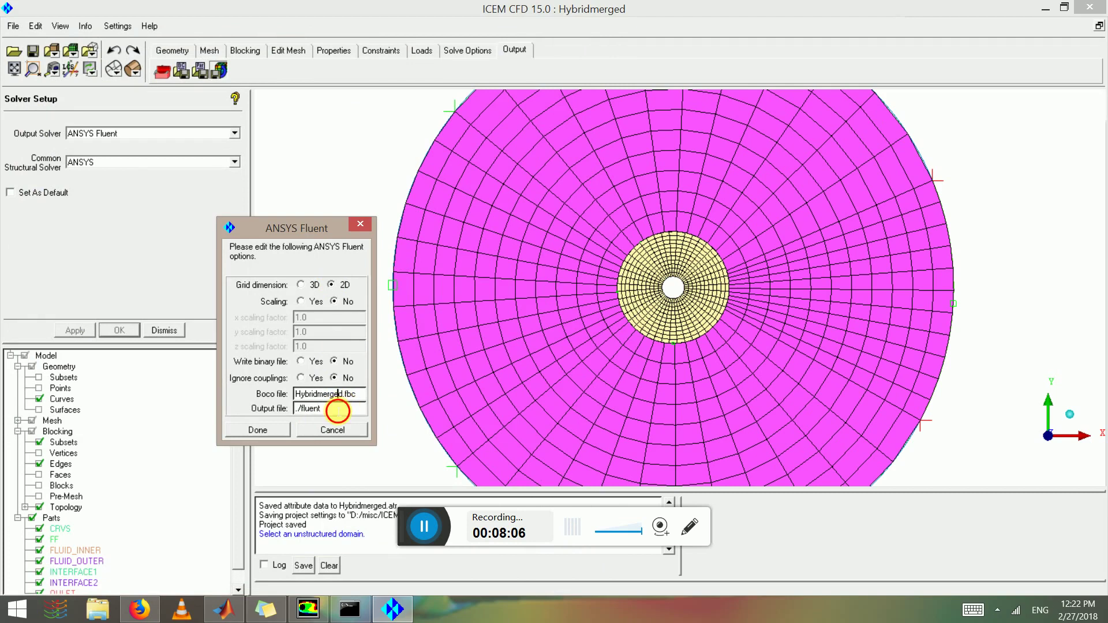
type("tmergedcheck")
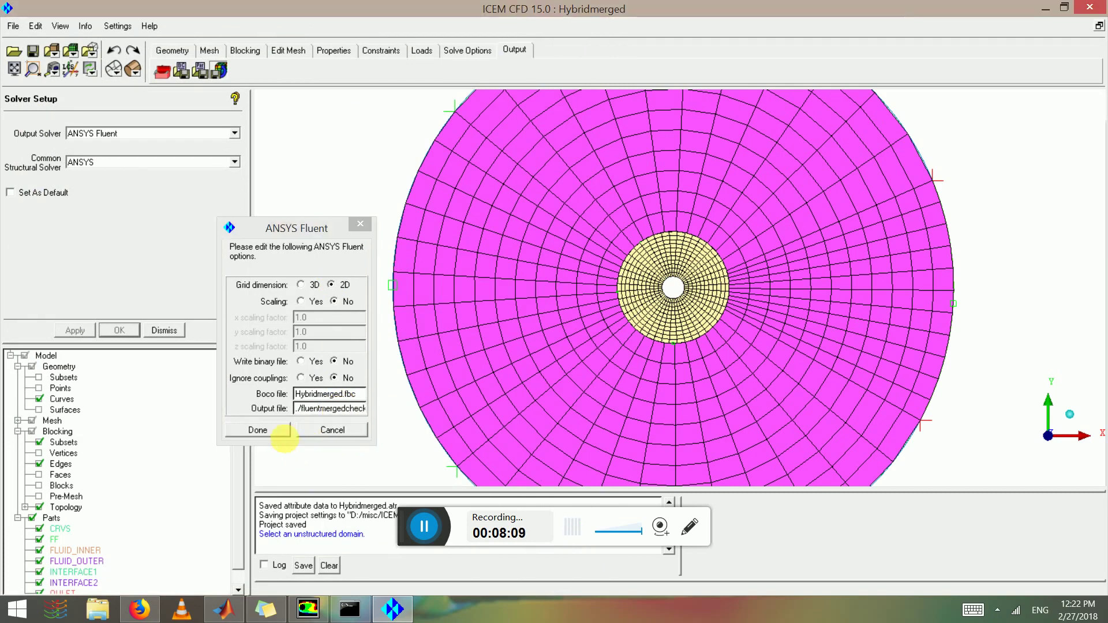
left_click(275, 431)
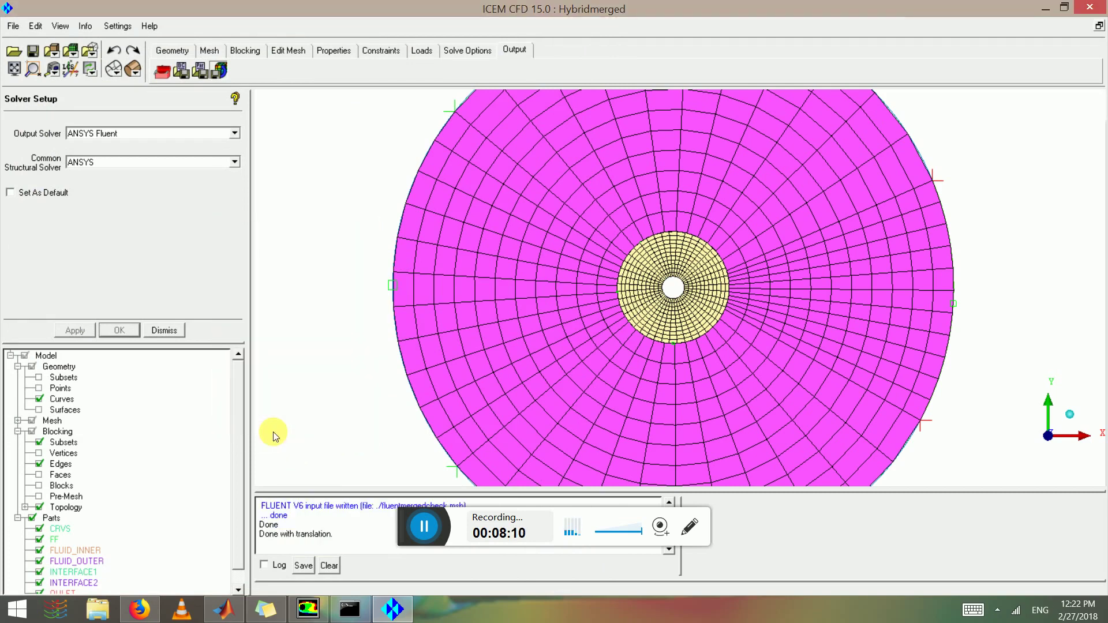
- Bring Fluent forward and start reading a mesh file
left_click(309, 609)
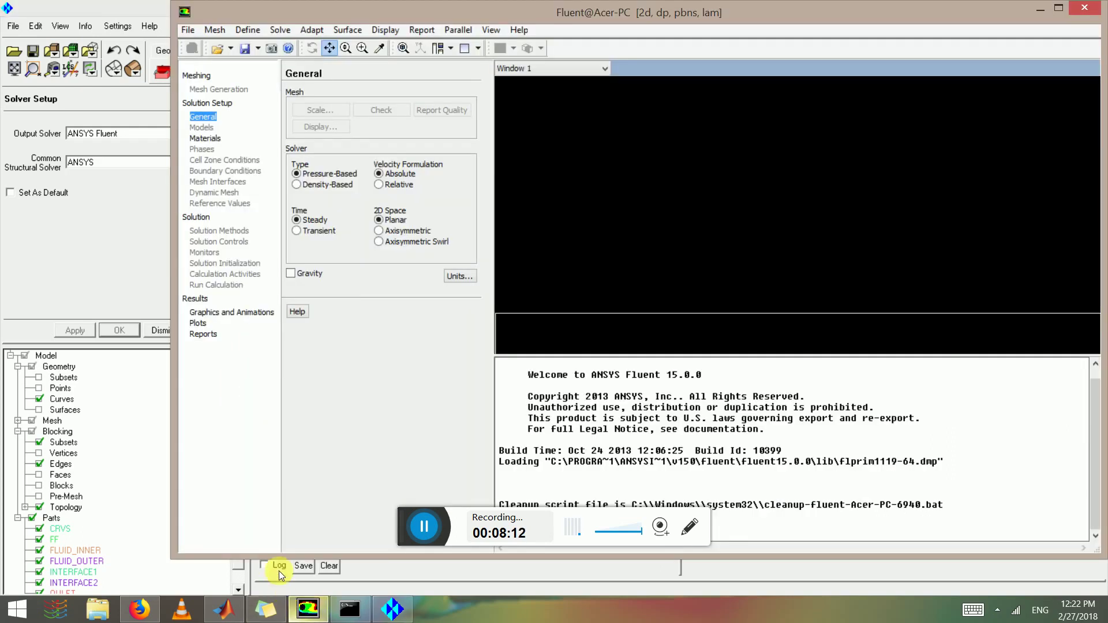
left_click(187, 29)
mouse_move(188, 46)
left_click(224, 45)
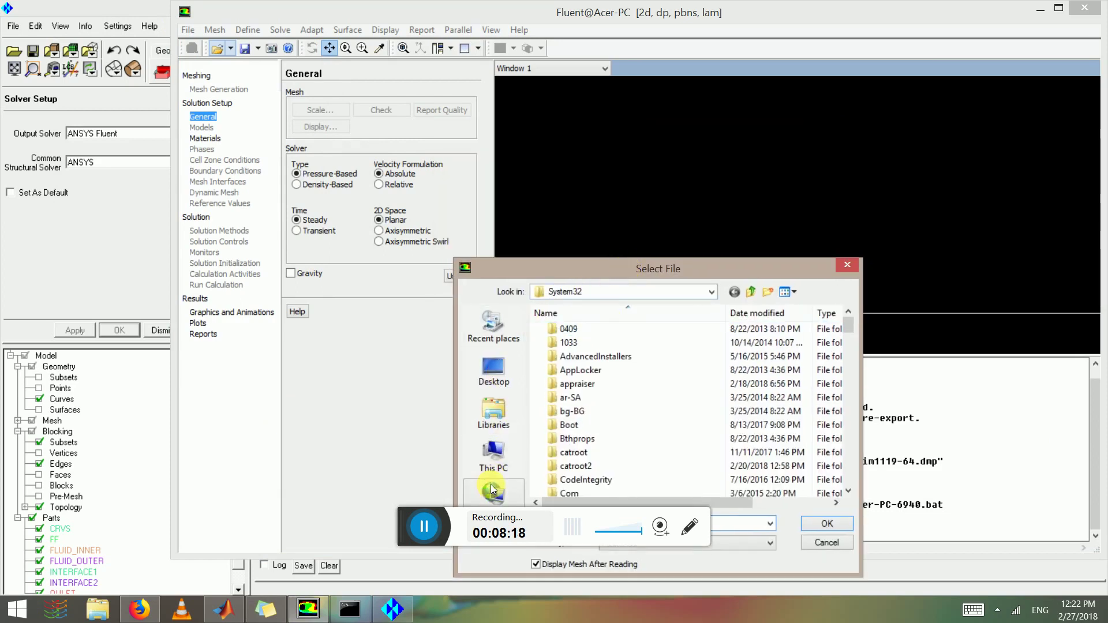
- Browse to D:\misc\ICEM_HYBRID and read fluentmergedcheck.msh
left_click(495, 470)
left_click(583, 485)
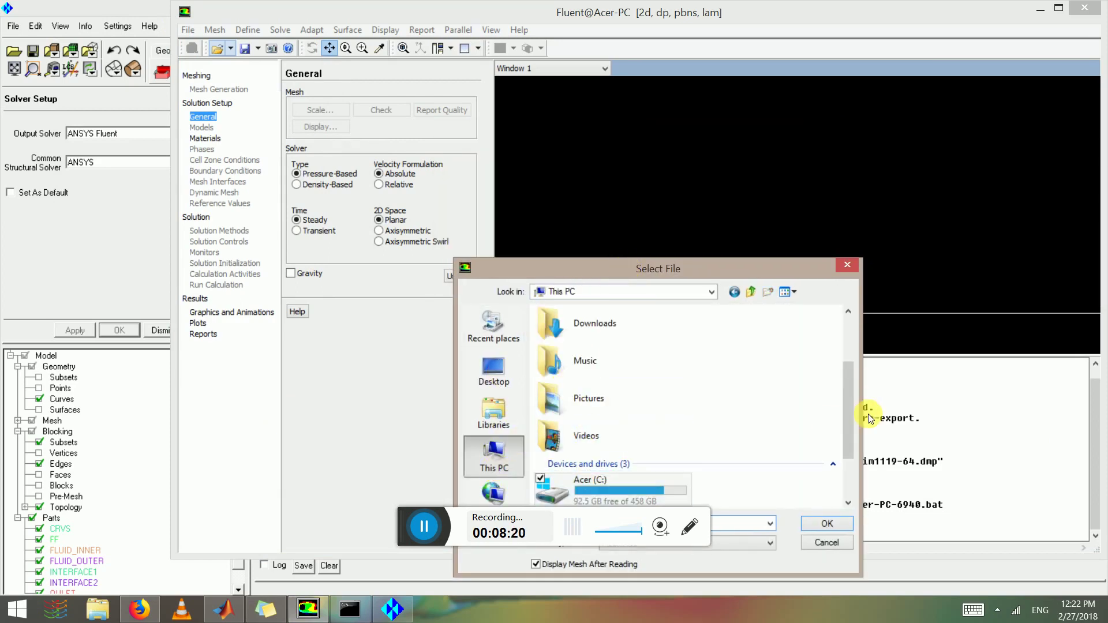
scroll(848, 438, "down", 5)
double_click(588, 445)
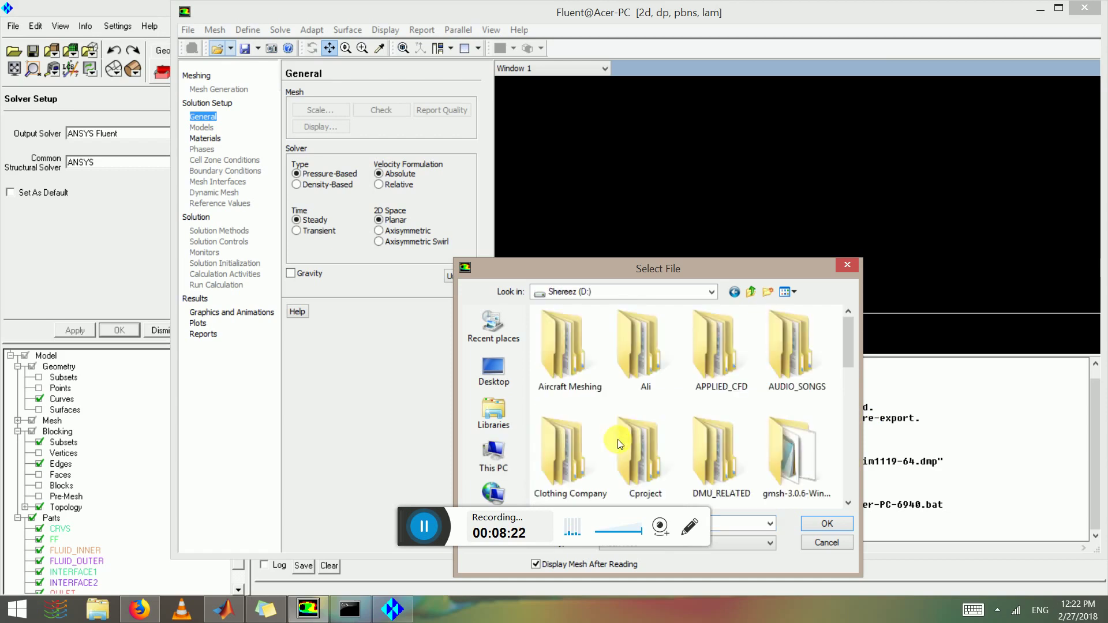
scroll(652, 441, "down", 3)
left_click(633, 366)
double_click(634, 366)
double_click(574, 340)
left_click(574, 331)
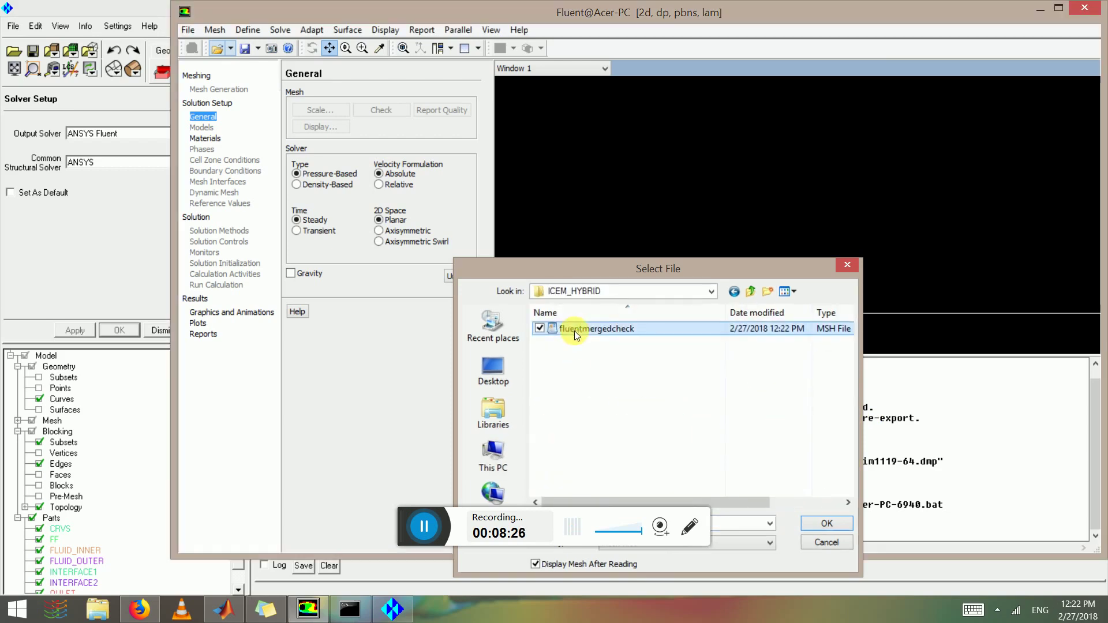
double_click(573, 330)
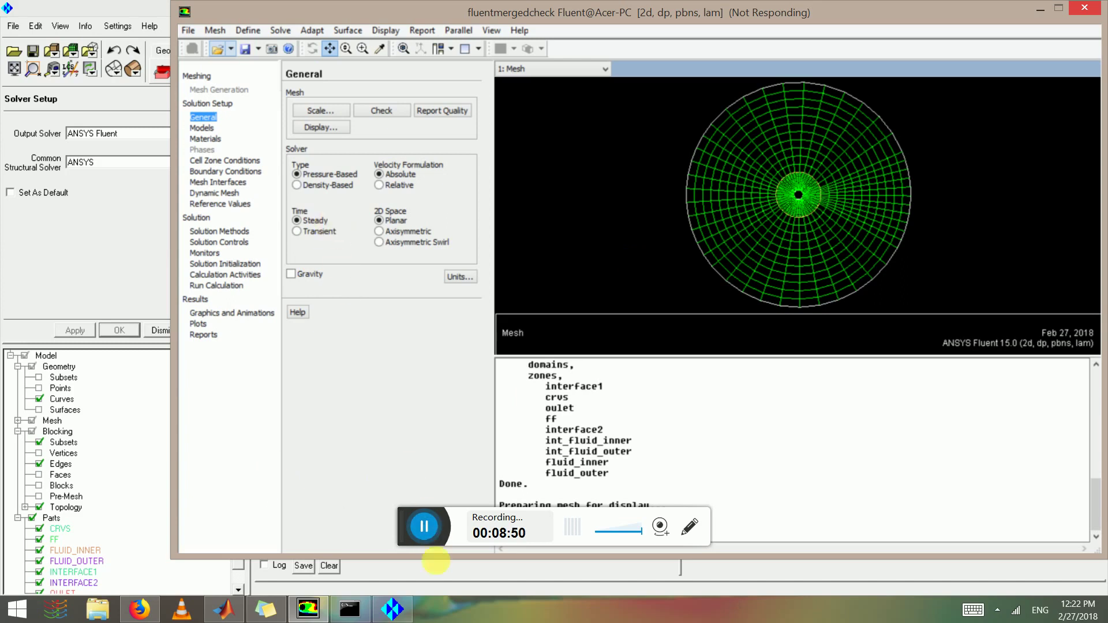
- Make the solver steady-state and enable the energy equation
left_click(428, 535)
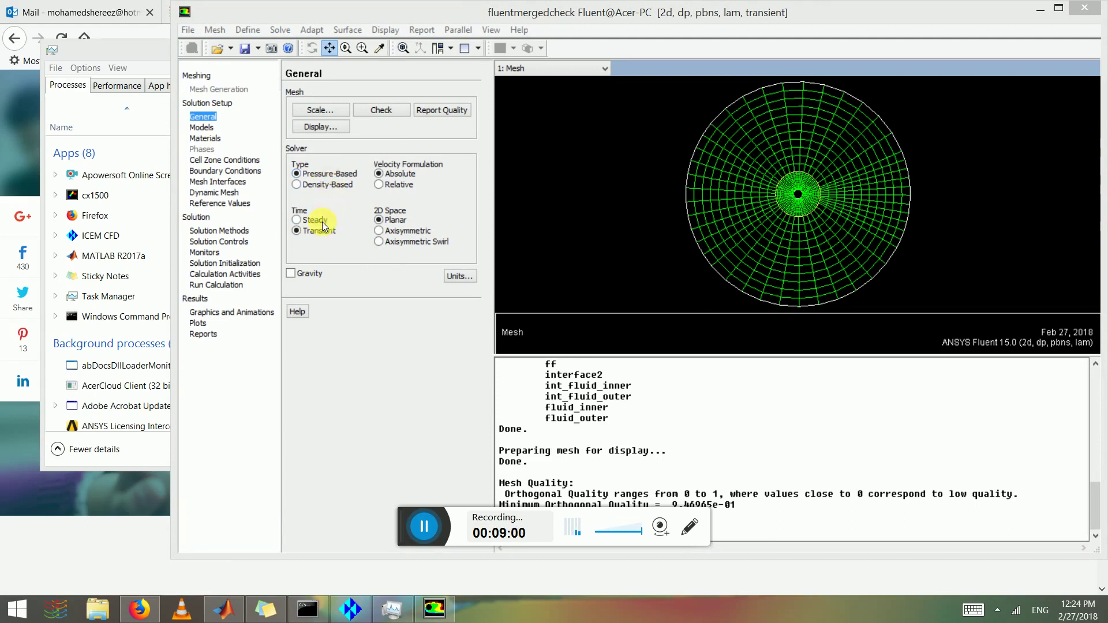
left_click(298, 221)
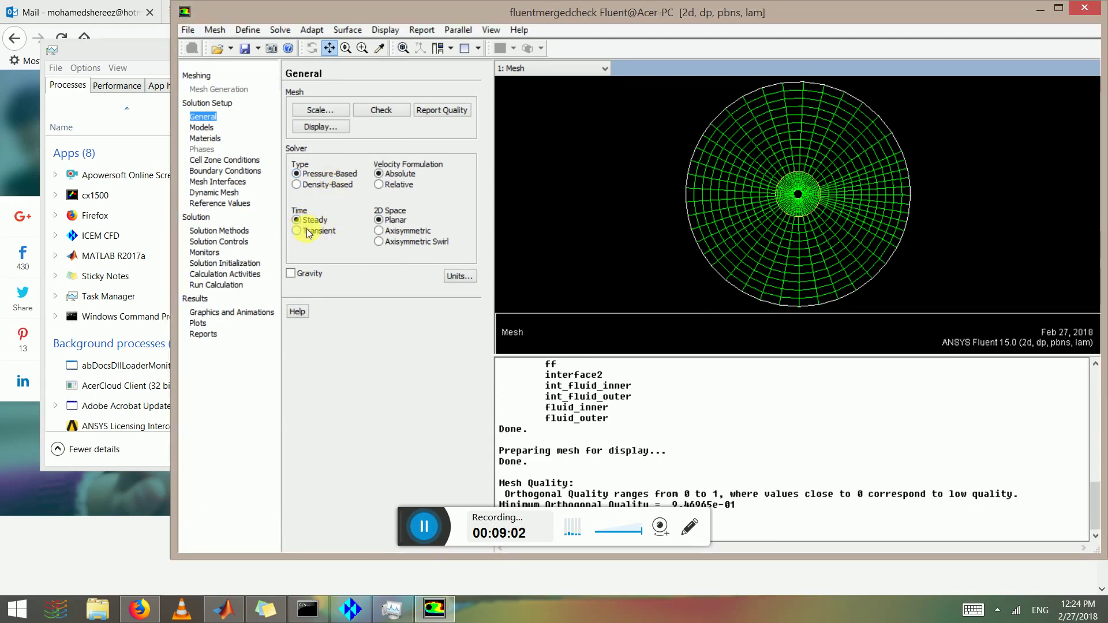
left_click(202, 127)
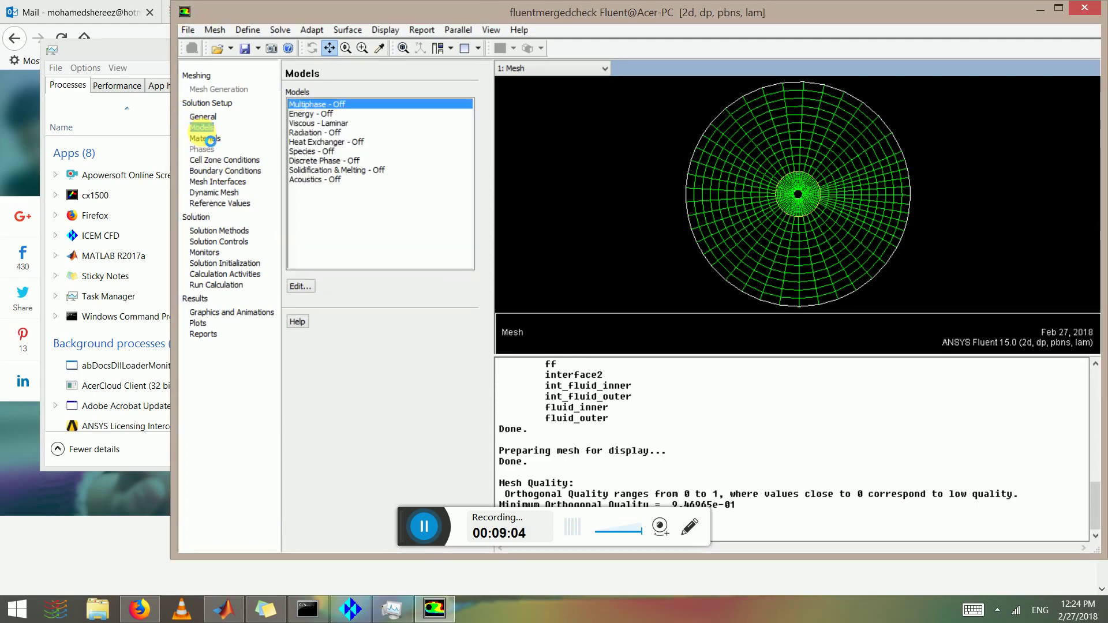
left_click(326, 114)
double_click(326, 113)
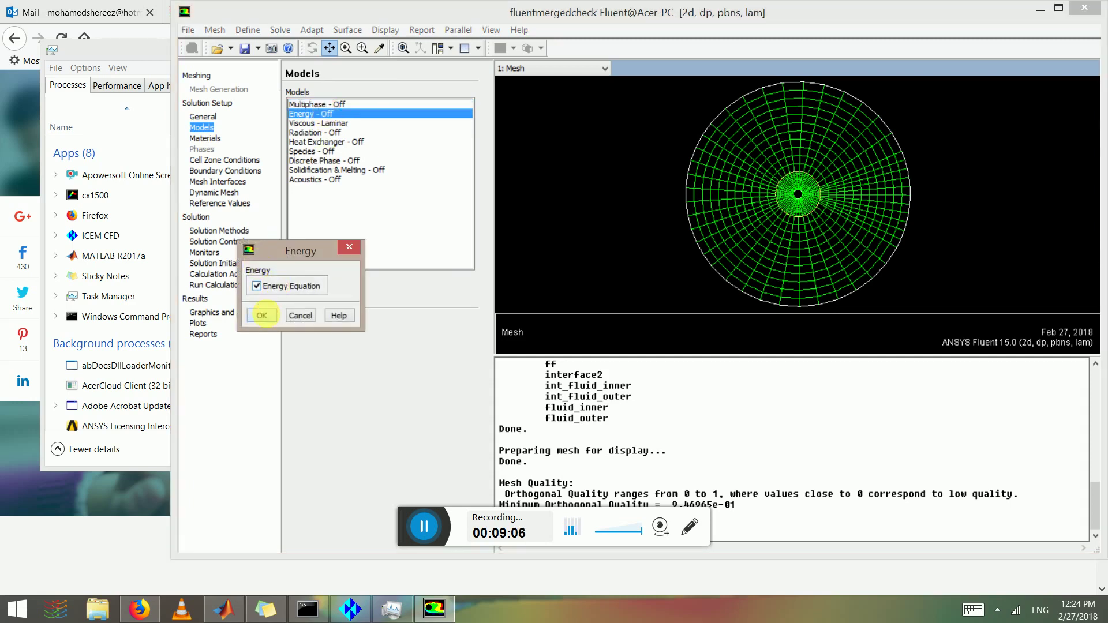
left_click(261, 315)
- Switch the viscous model to SST k-omega turbulence
double_click(323, 122)
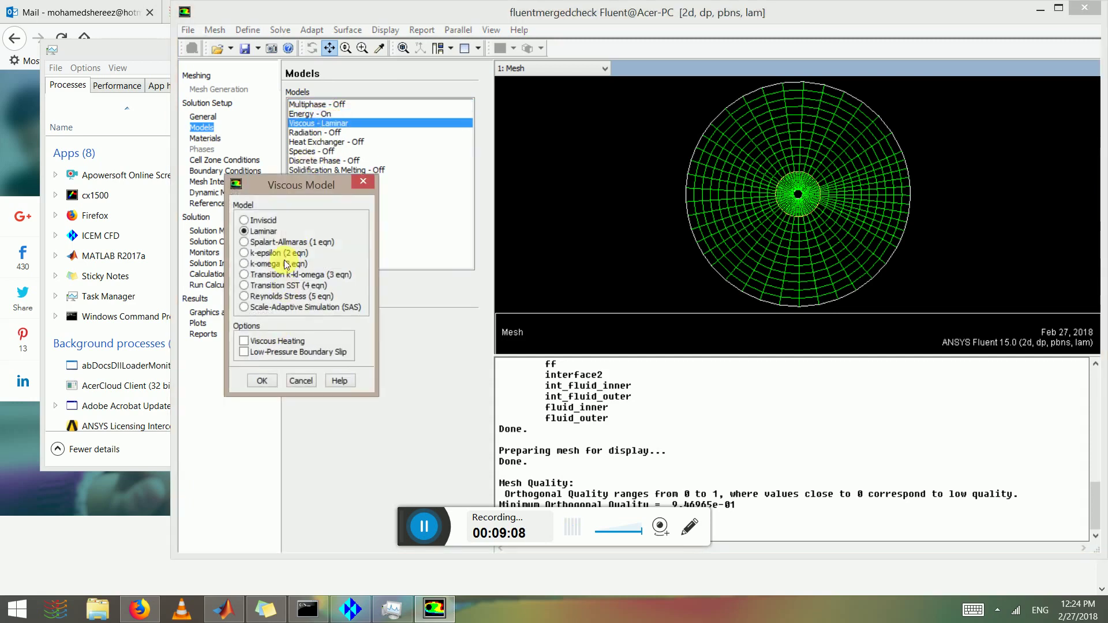
left_click(245, 264)
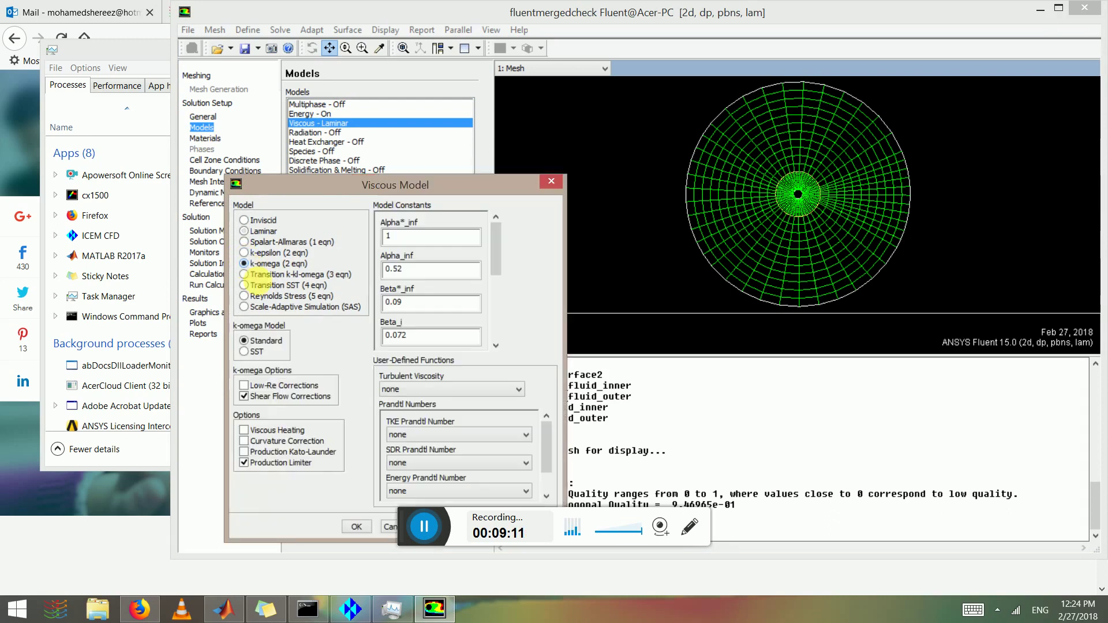
left_click(244, 351)
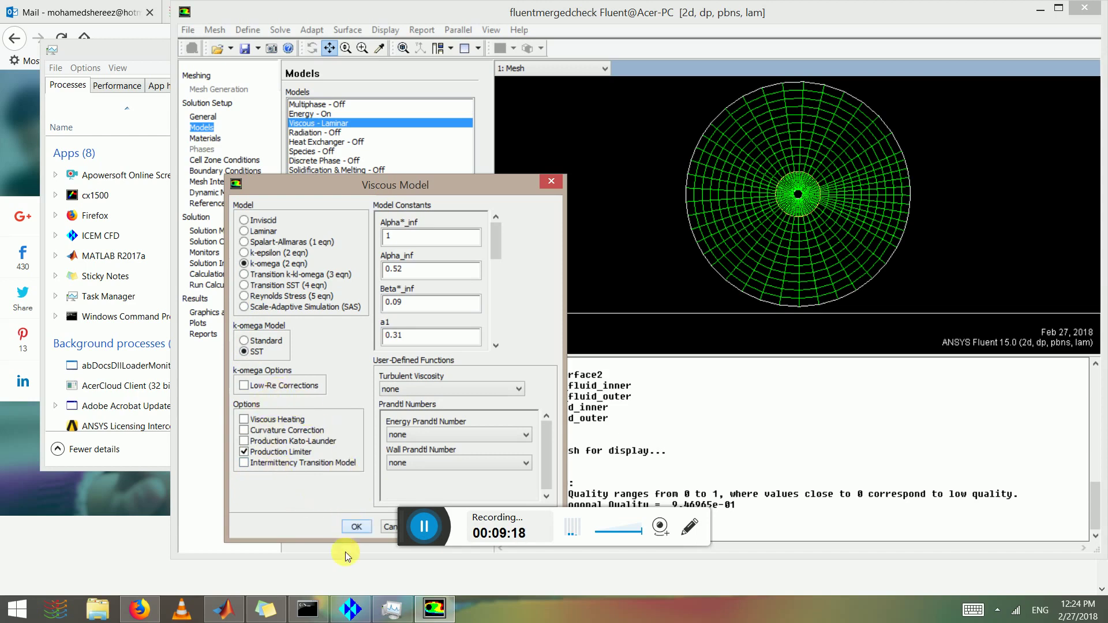
left_click(356, 527)
- Set the air material's density to ideal-gas
left_click(205, 137)
left_click(222, 160)
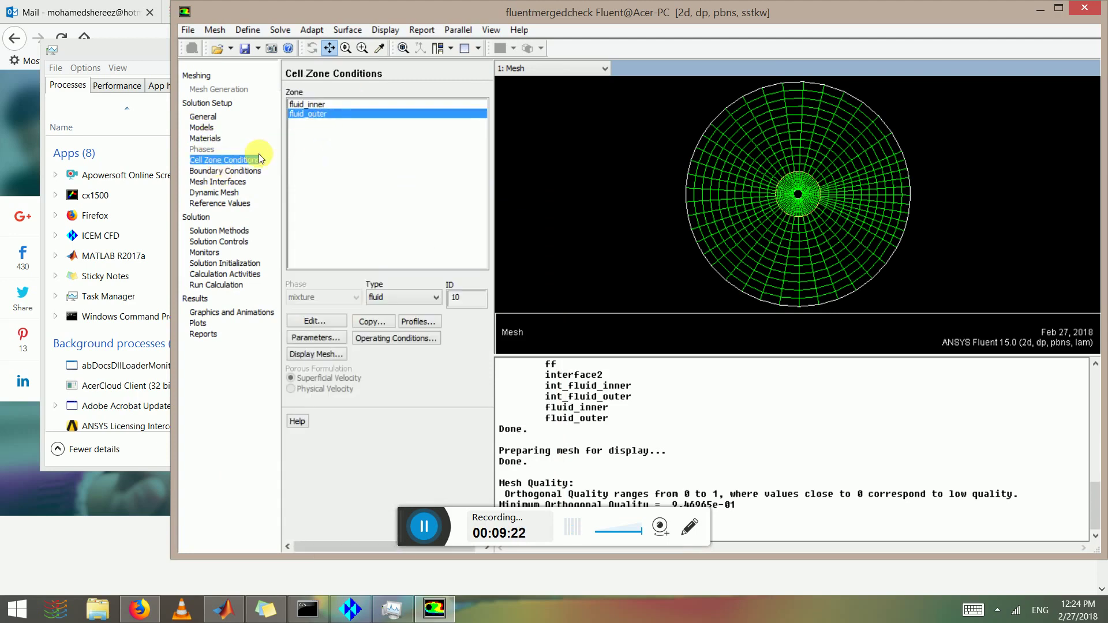
left_click(205, 138)
double_click(302, 114)
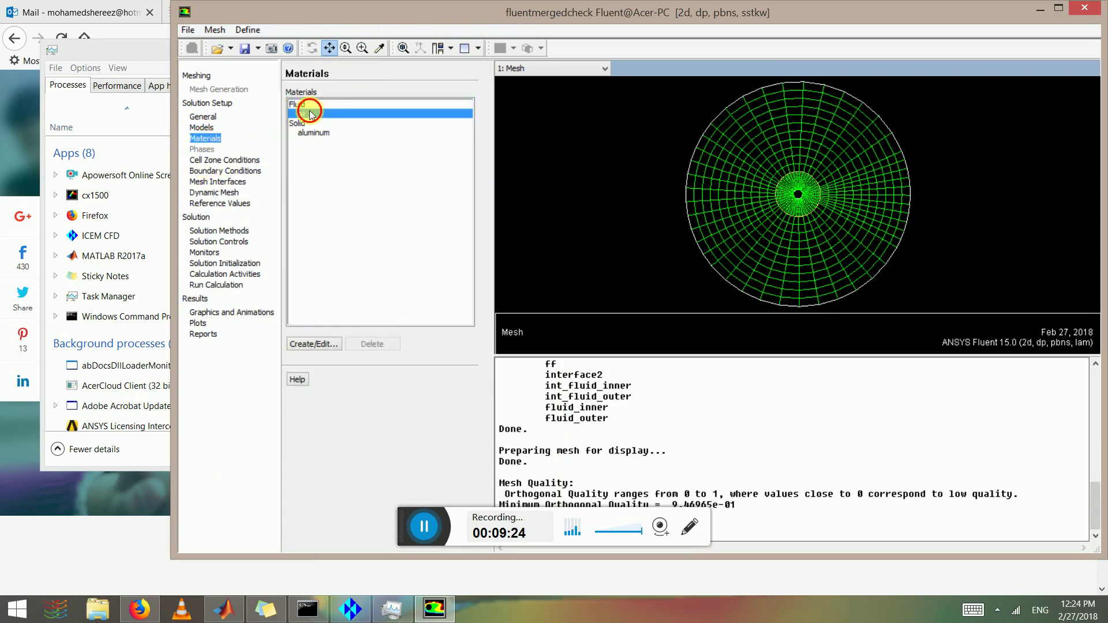
left_click(281, 318)
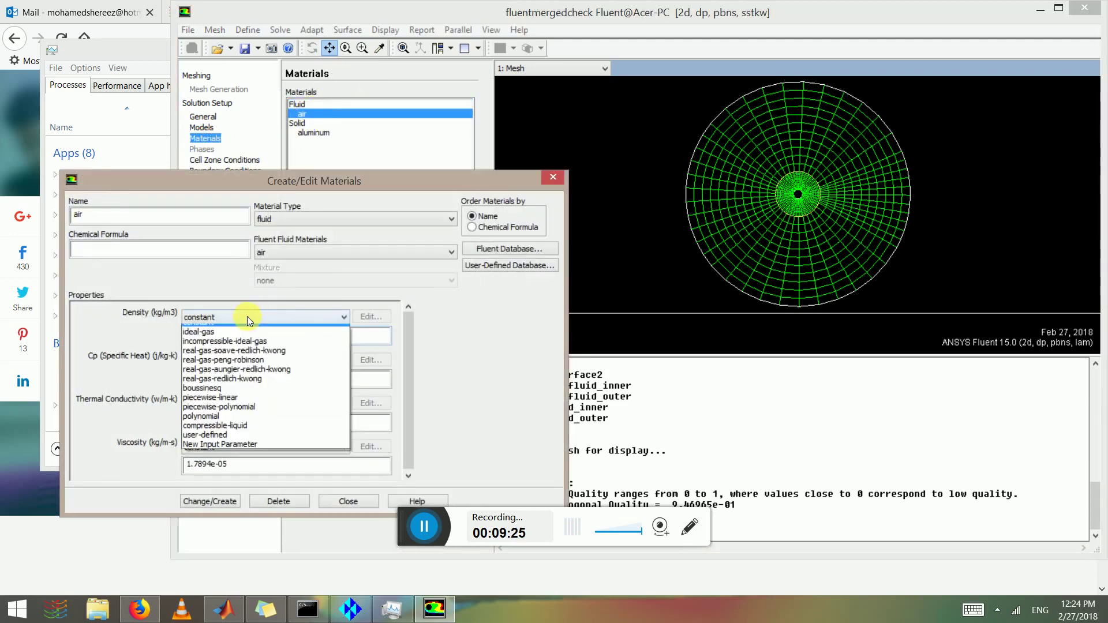
left_click(207, 336)
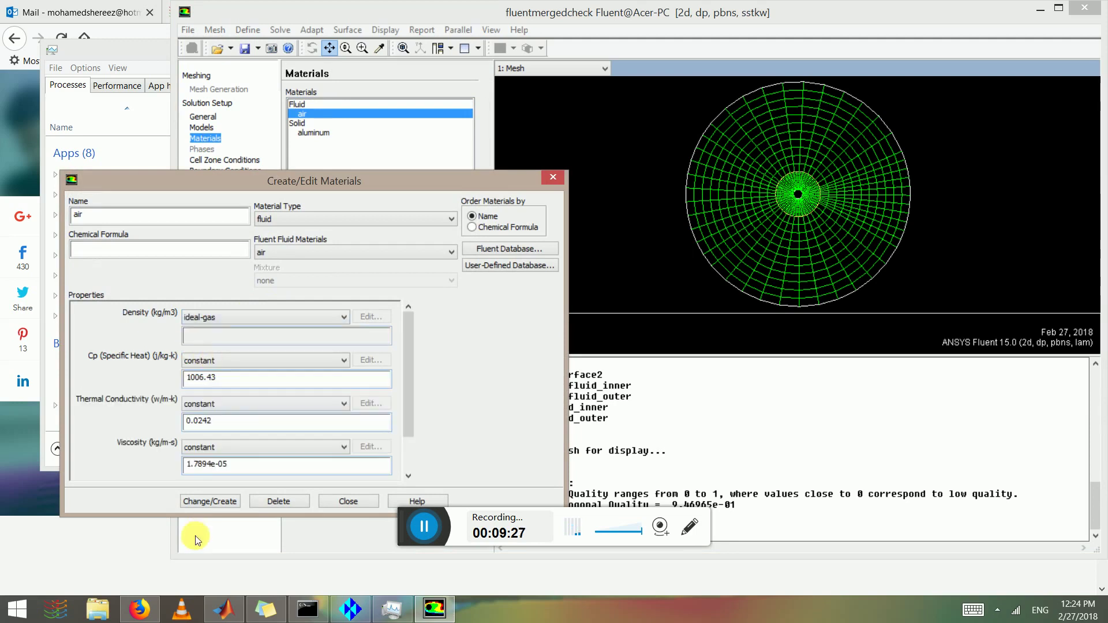
left_click(333, 502)
- Make ff a pressure far-field boundary, entering 1 in its settings
left_click(225, 160)
left_click(225, 171)
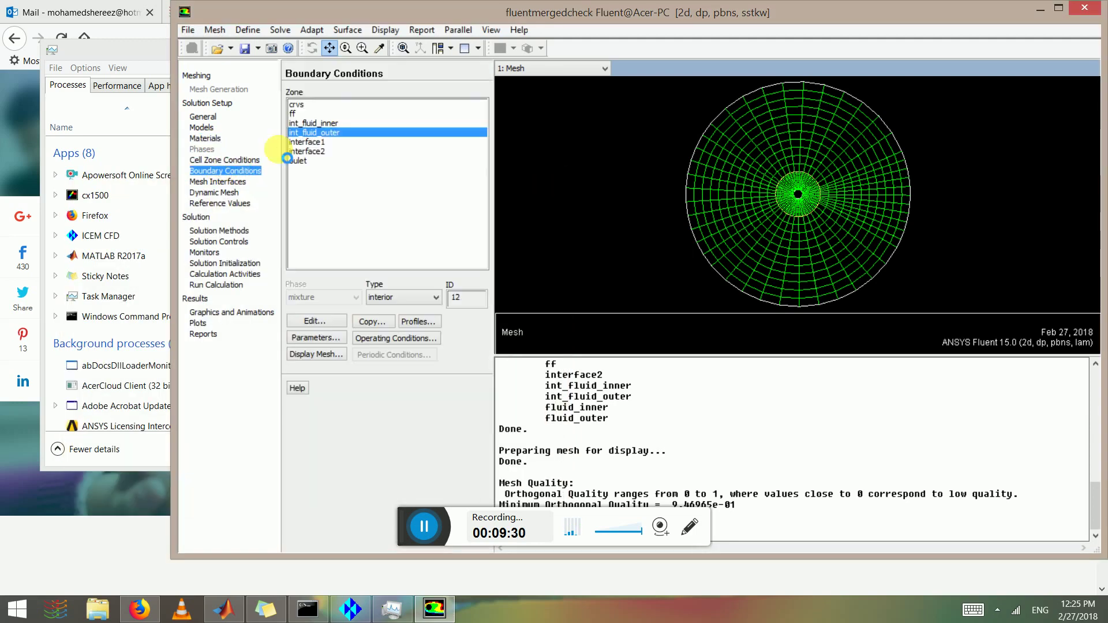
left_click(298, 113)
left_click(386, 297)
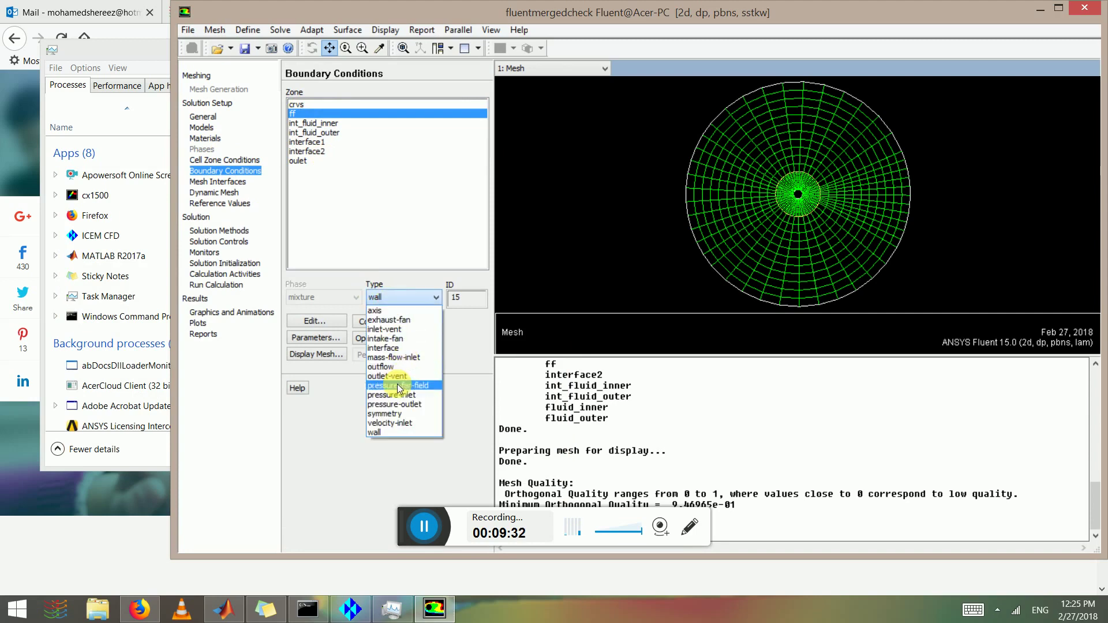
left_click(399, 386)
left_click(375, 322)
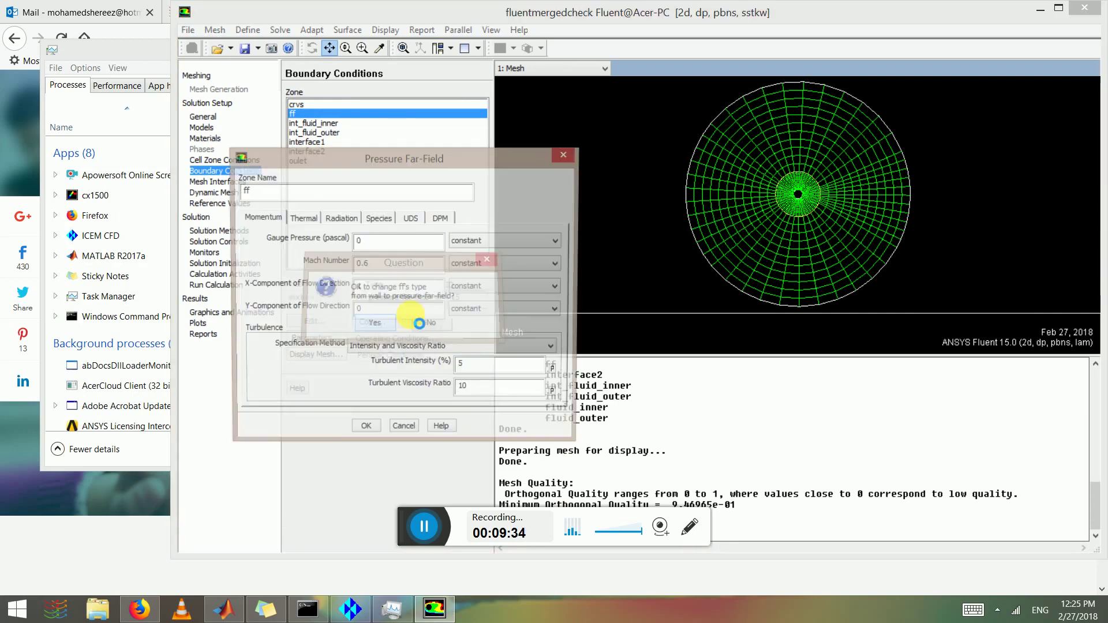
type("1")
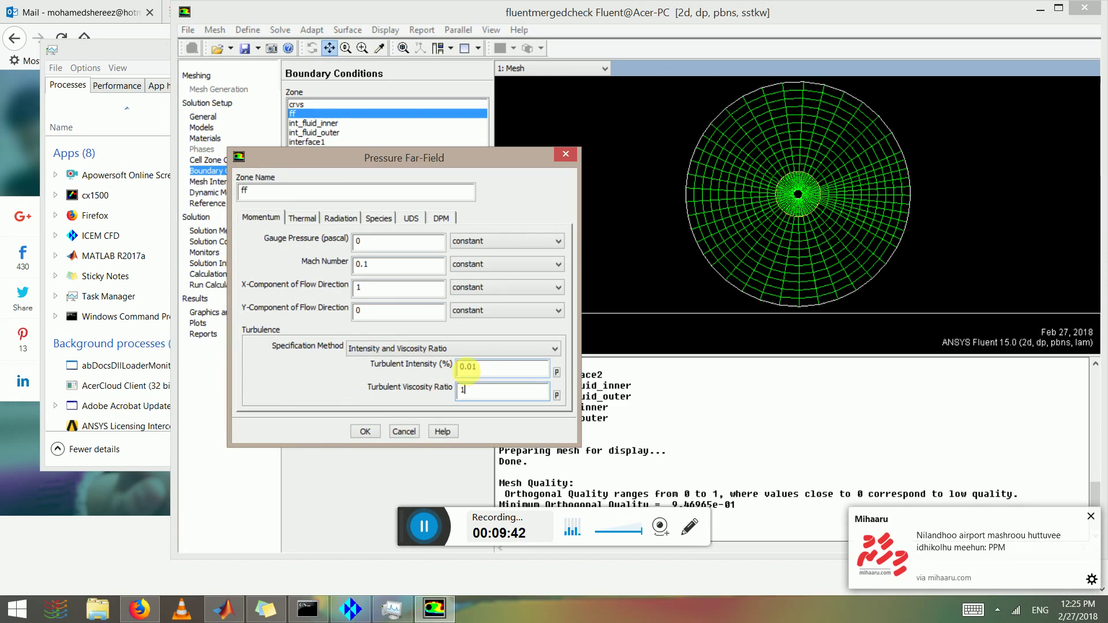
left_click(365, 431)
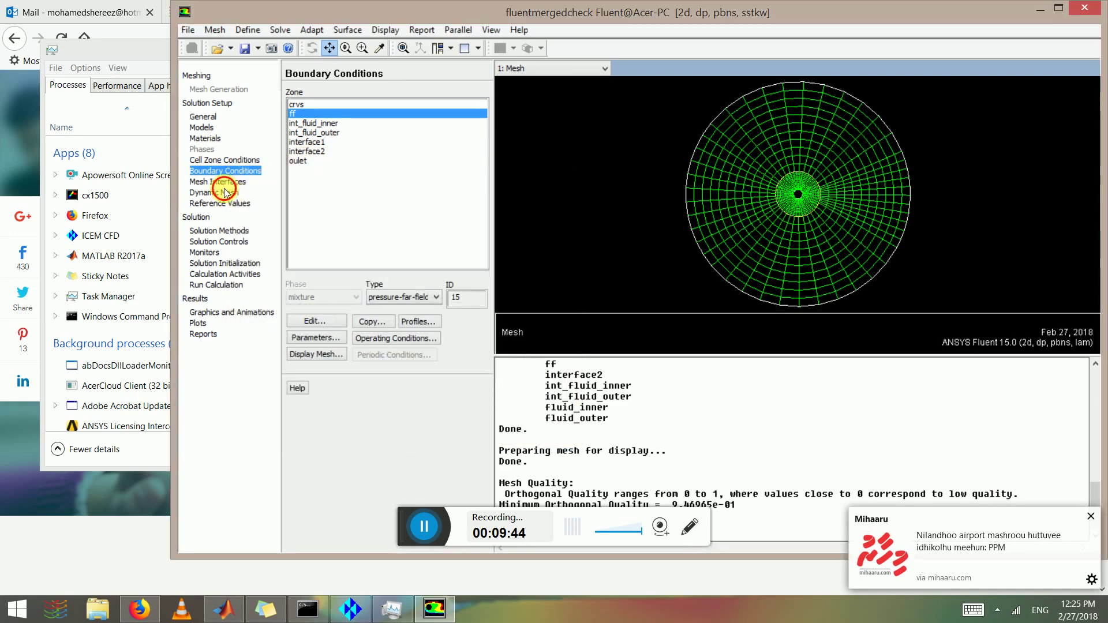
- Review the int_fluid_inner, int_fluid_outer, interface1 and interface2 zones without changes
left_click(220, 192)
left_click(229, 171)
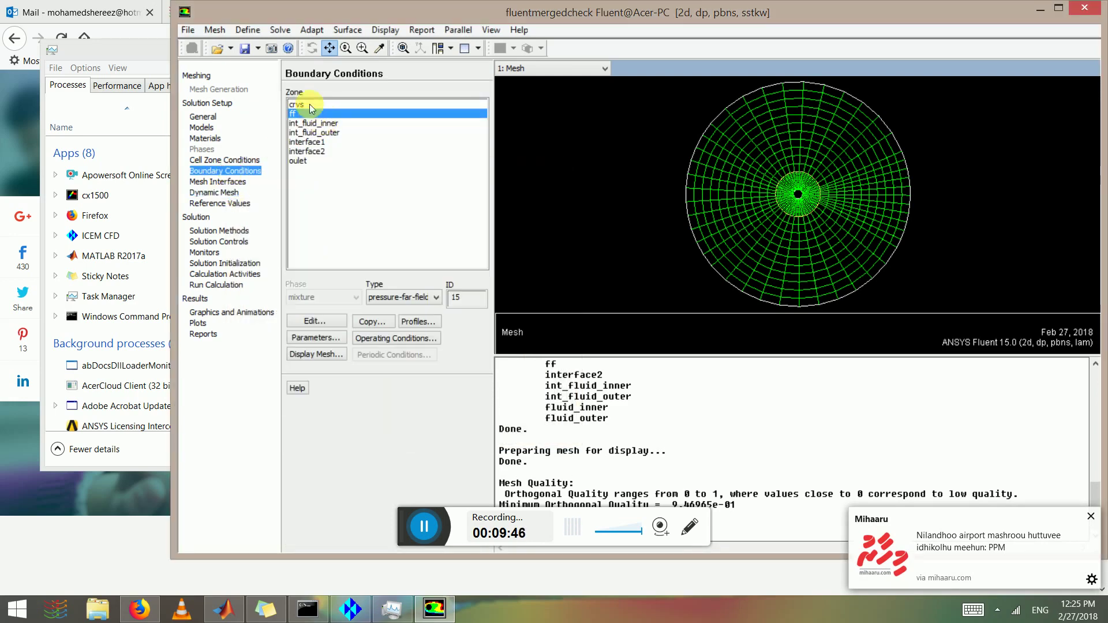
left_click(308, 123)
left_click(311, 132)
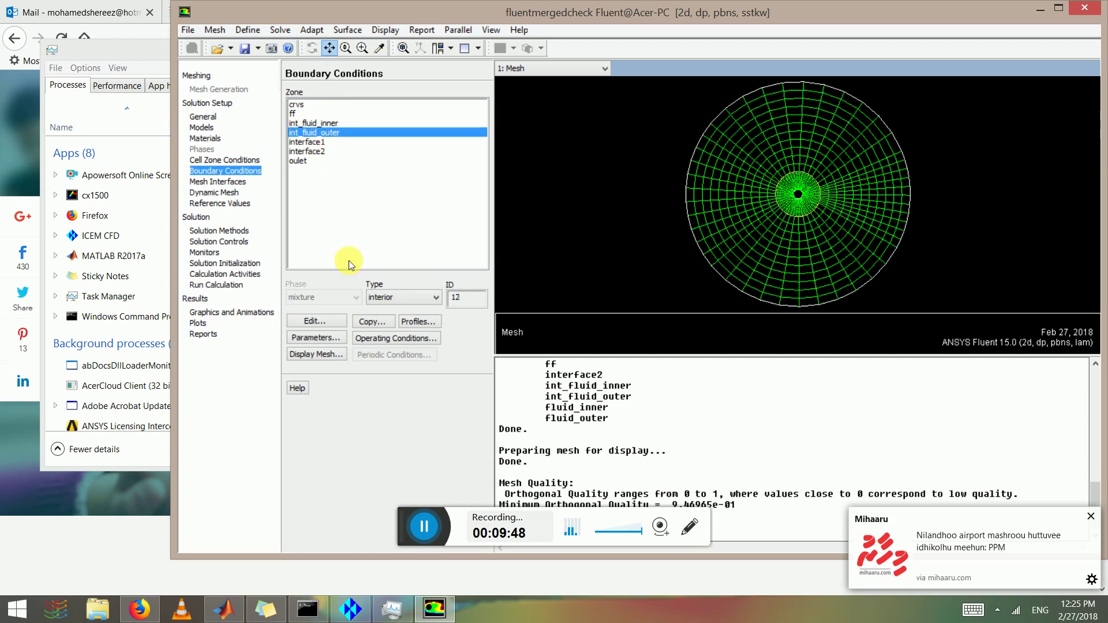
left_click(306, 142)
left_click(376, 297)
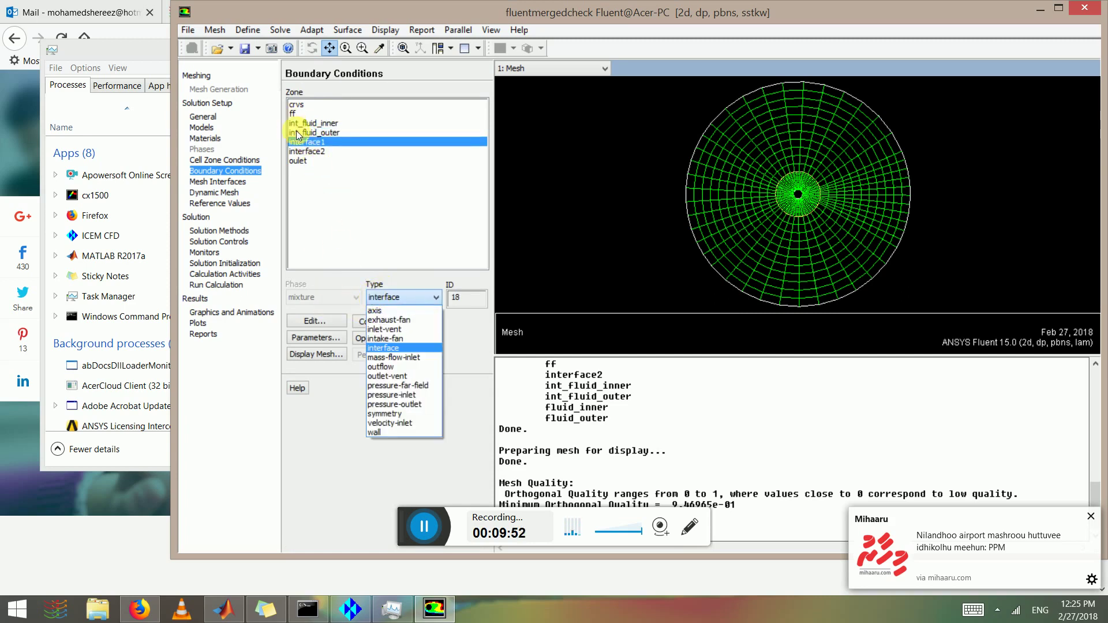
left_click(306, 151)
left_click(306, 151)
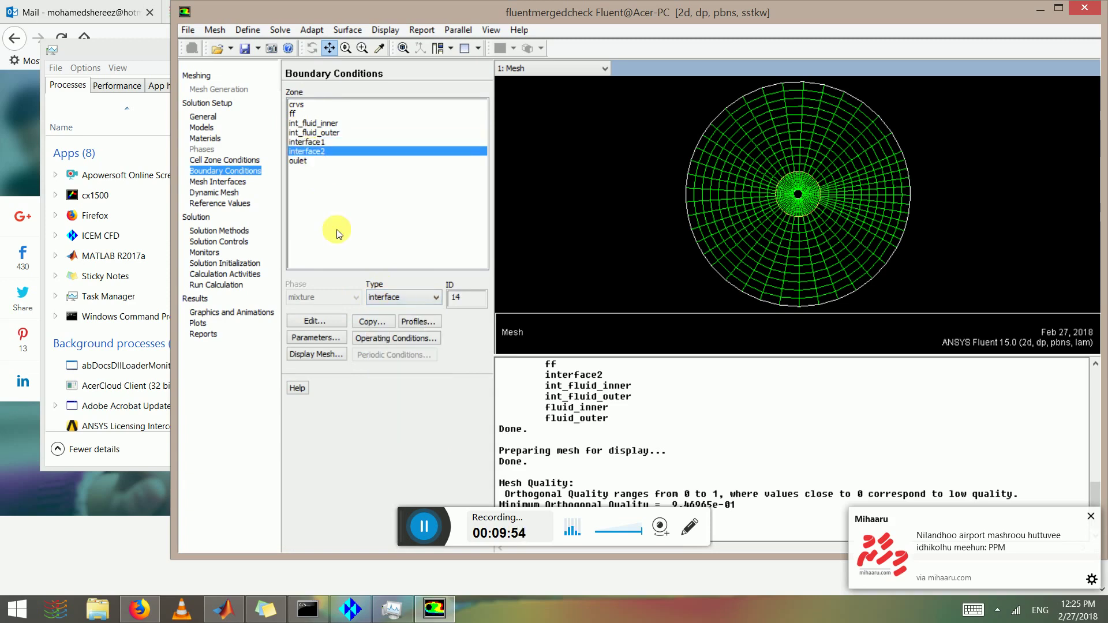
- Change oulet from wall to outlet-vent, keeping backflow intensity 0.01 and viscosity ratio 1
left_click(300, 160)
left_click(397, 298)
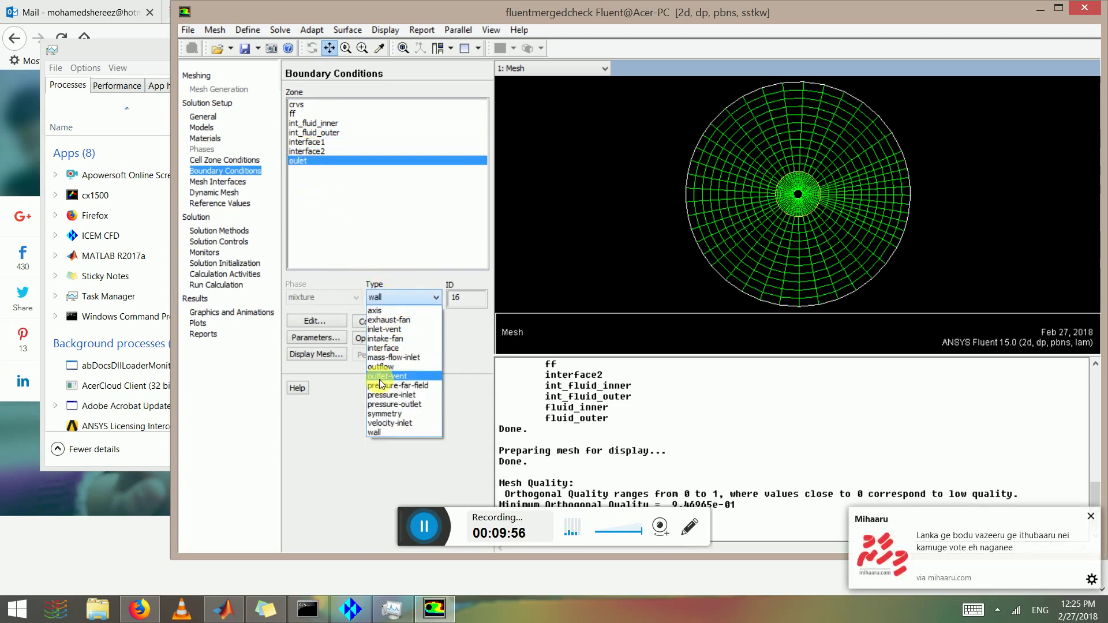
left_click(388, 379)
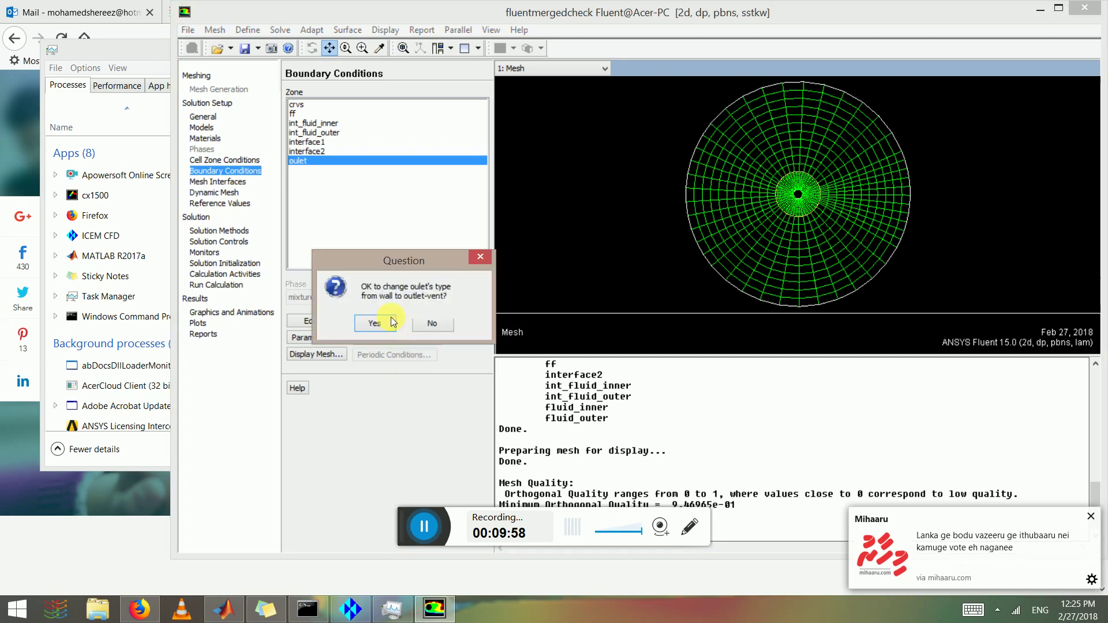
left_click(381, 330)
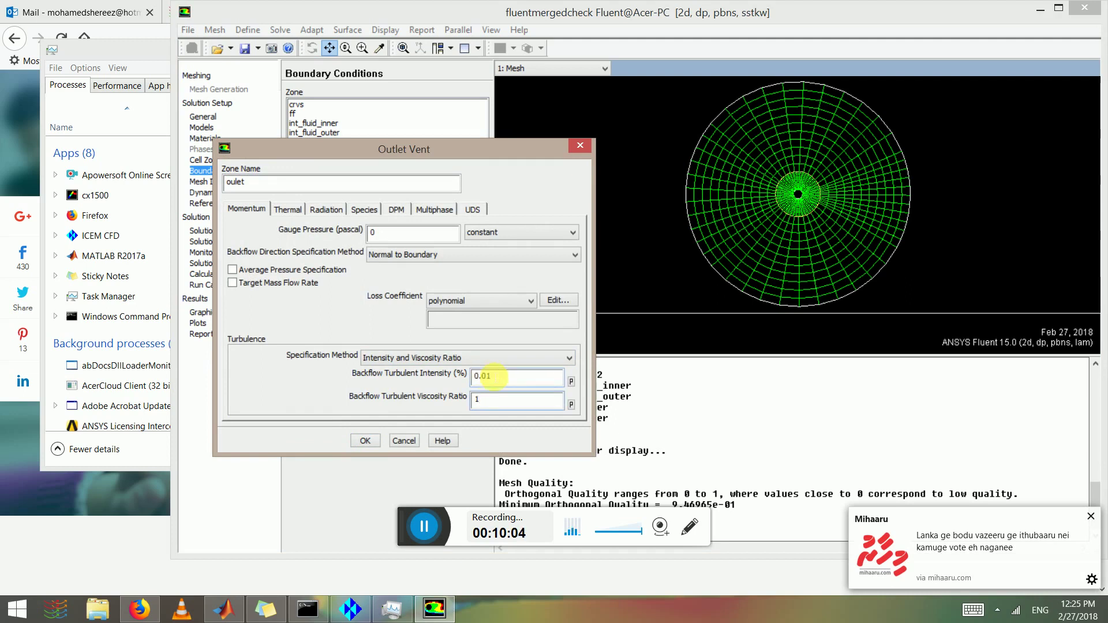
left_click(365, 440)
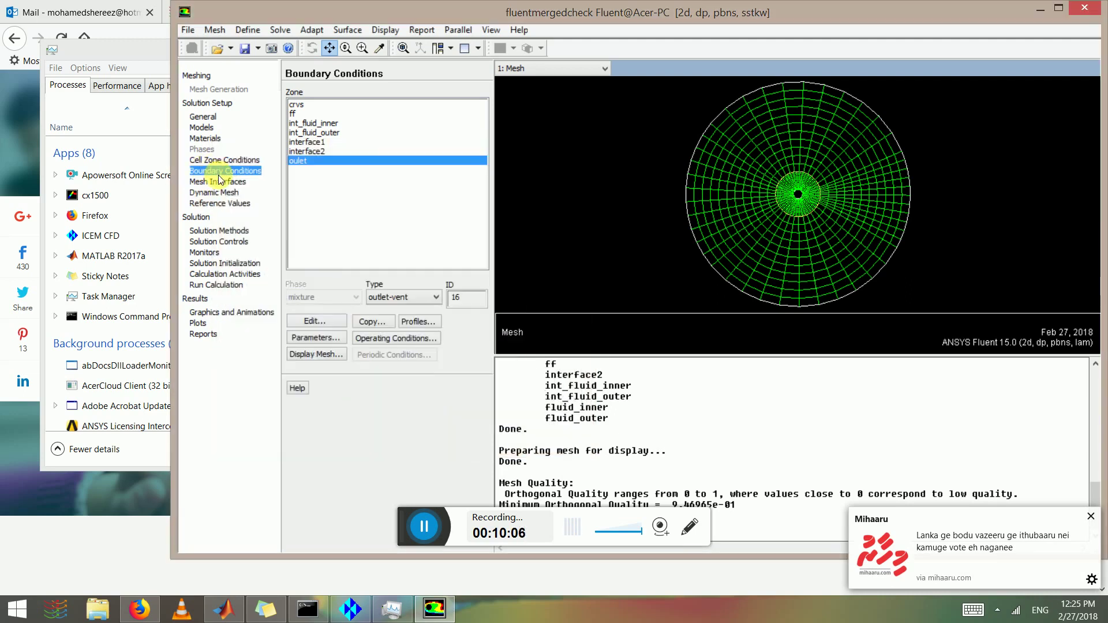
- Compute the reference values from the ff zone
left_click(218, 181)
left_click(215, 192)
left_click(221, 203)
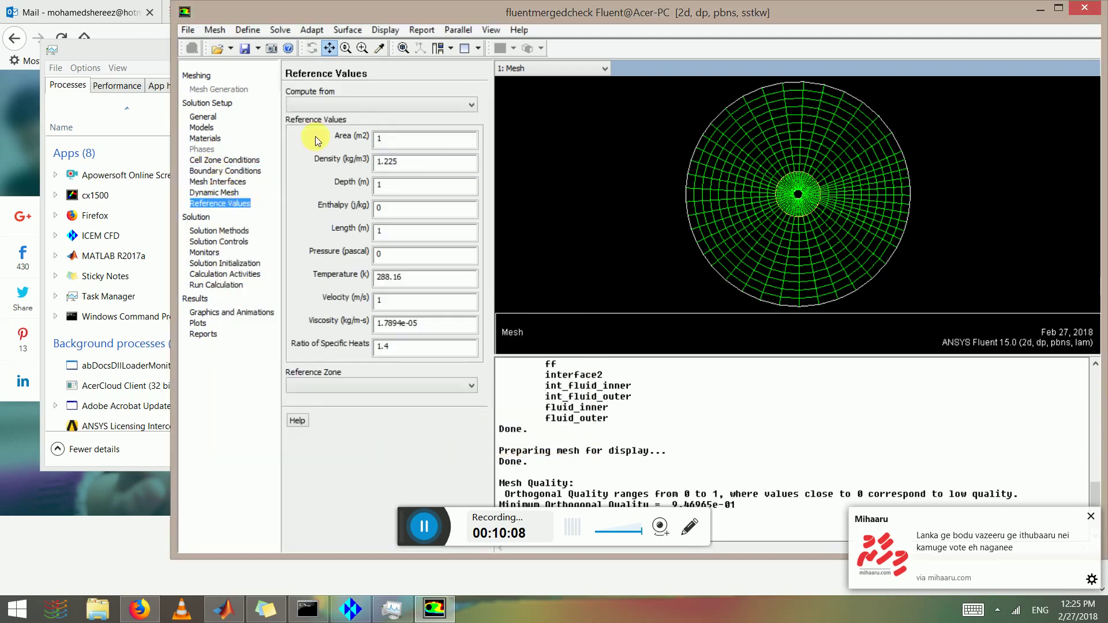
left_click(311, 105)
left_click(306, 123)
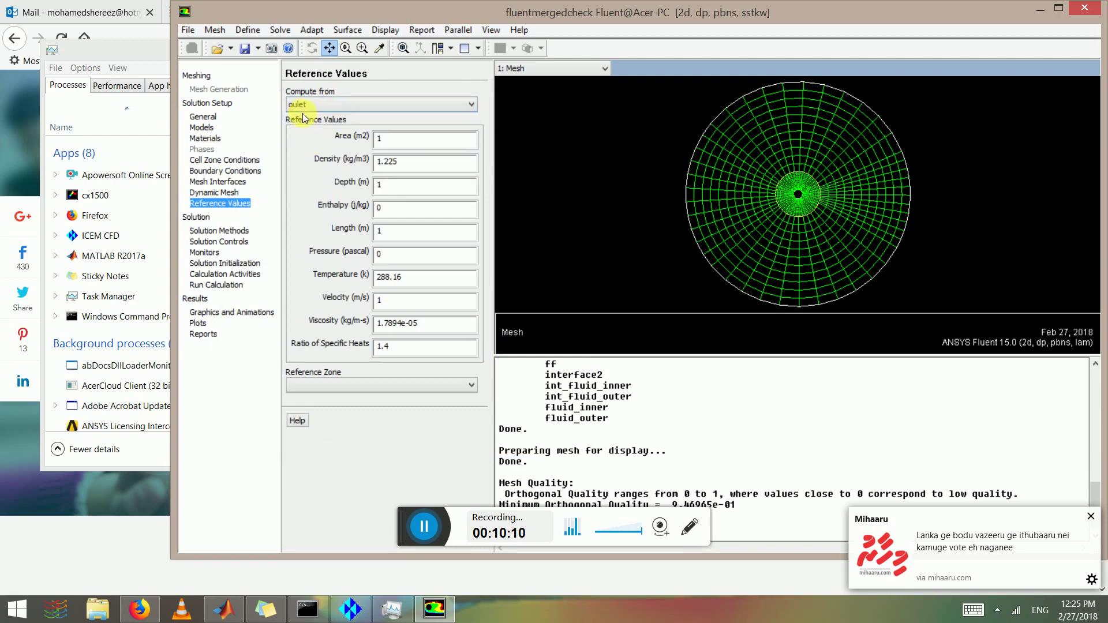
left_click(309, 104)
left_click(312, 140)
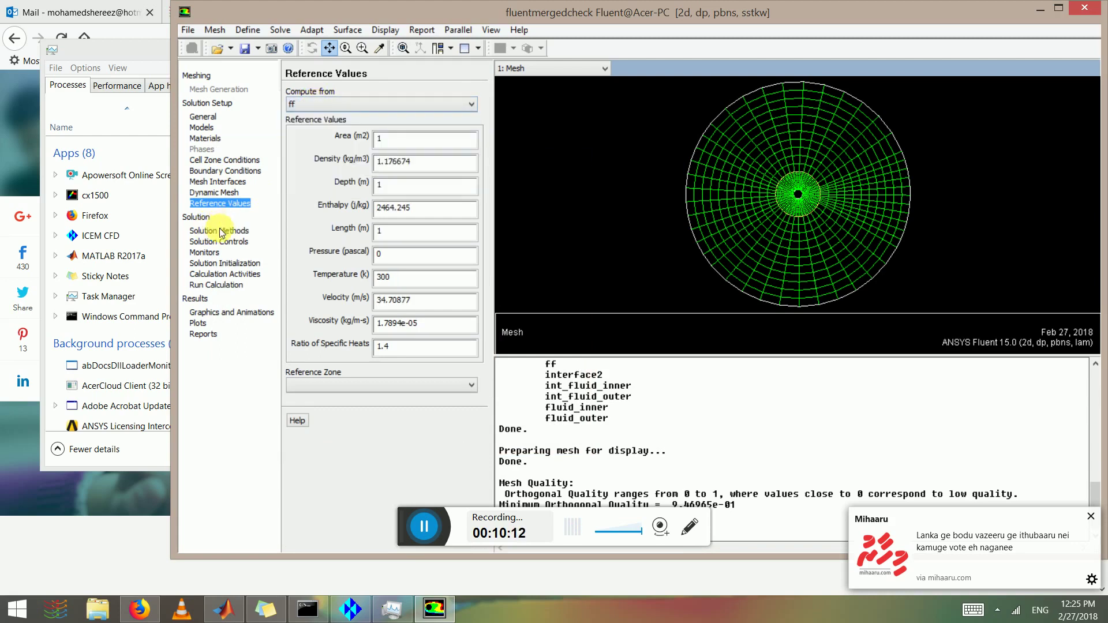
- Set the momentum under-relaxation factor to 0.5 in Solution Controls
left_click(222, 231)
left_click(218, 241)
left_click(206, 252)
left_click(225, 241)
scroll(464, 168, "down", 2)
type("5")
scroll(471, 233, "down", 2)
scroll(471, 234, "down", 1)
left_click(324, 228)
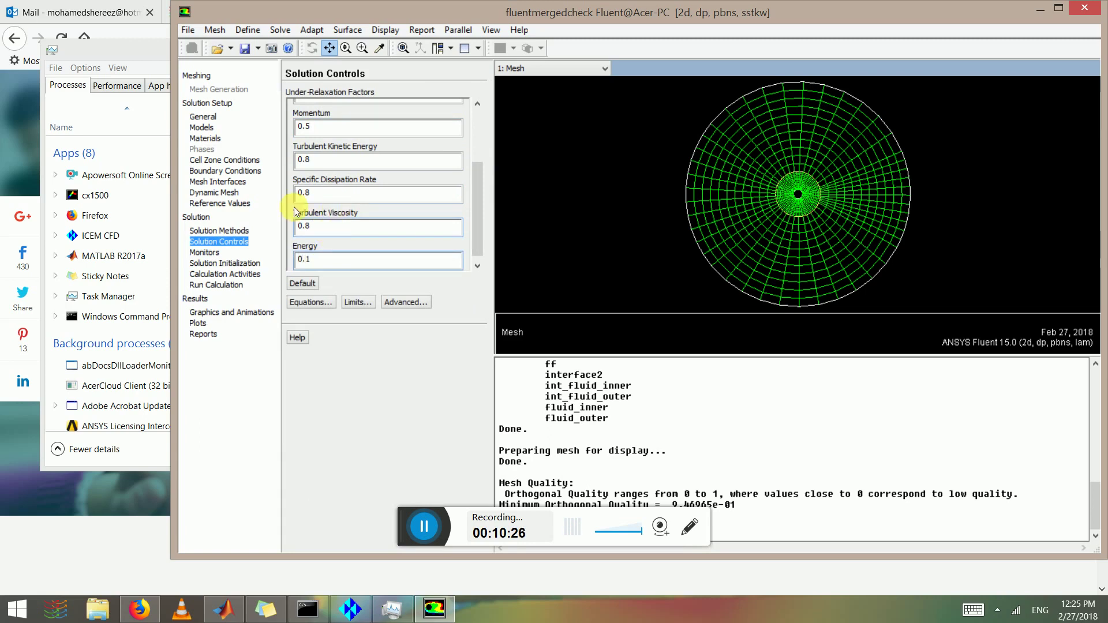
left_click(228, 241)
- Create a plotted lift monitor on the crvs wall, then choose hybrid initialization
left_click(204, 252)
left_click(316, 172)
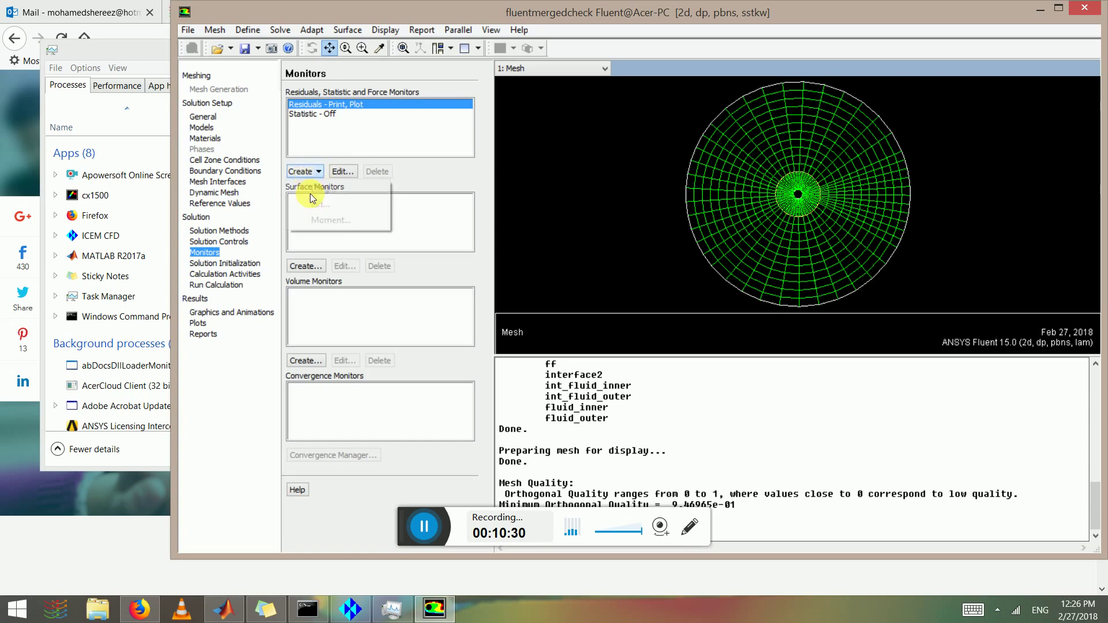
left_click(317, 205)
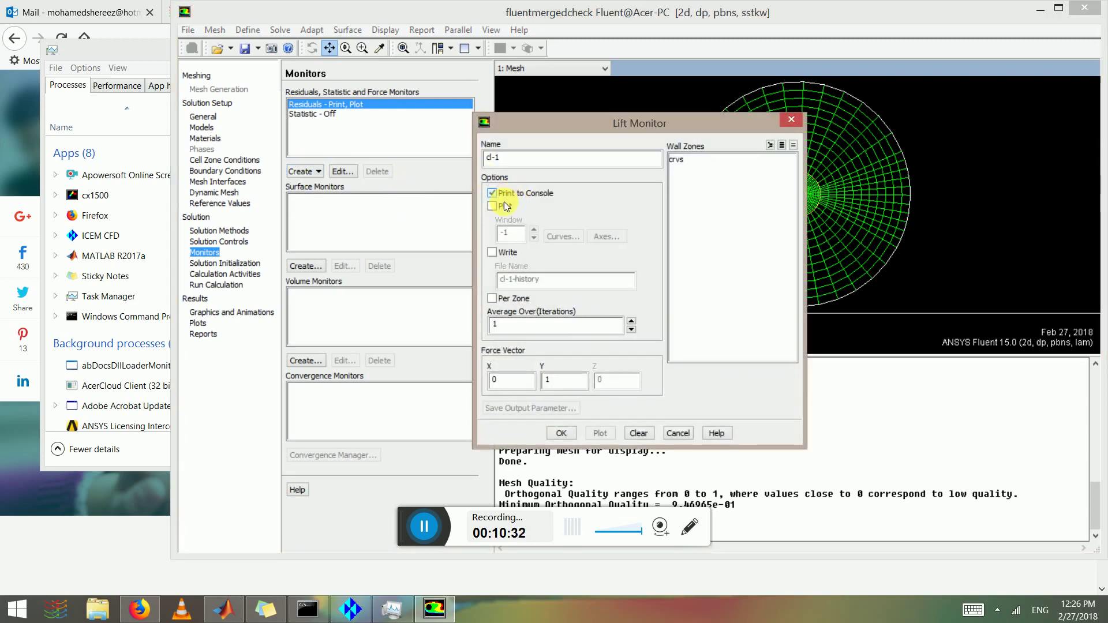
left_click(506, 207)
left_click(675, 161)
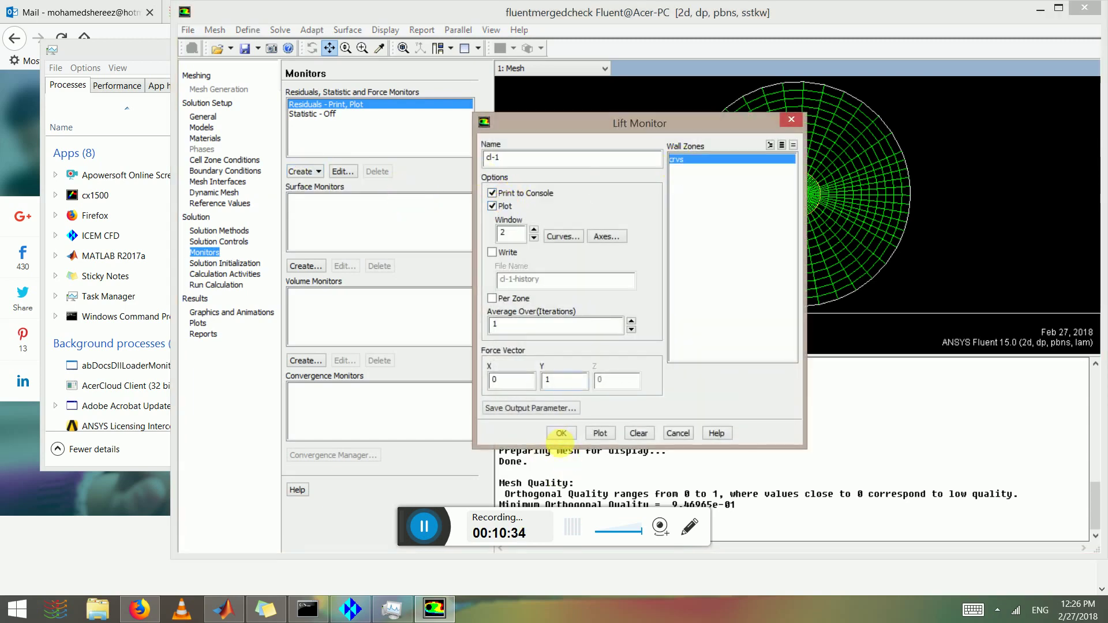
left_click(558, 436)
left_click(224, 263)
left_click(297, 107)
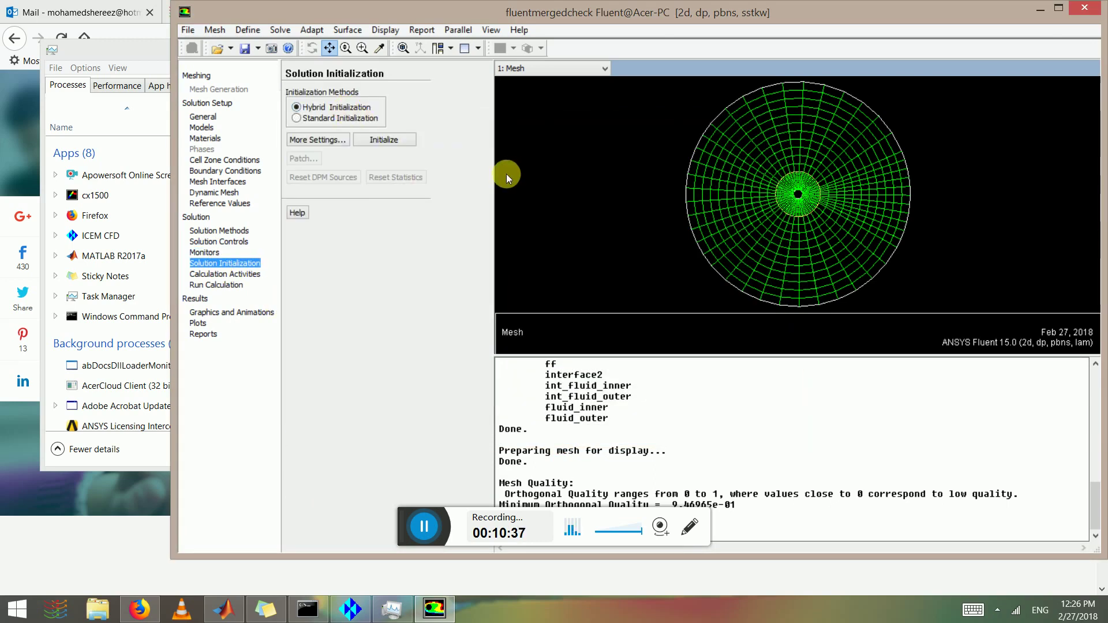
- Initialize the flow field and inspect the int1 mesh interface definition
left_click(384, 140)
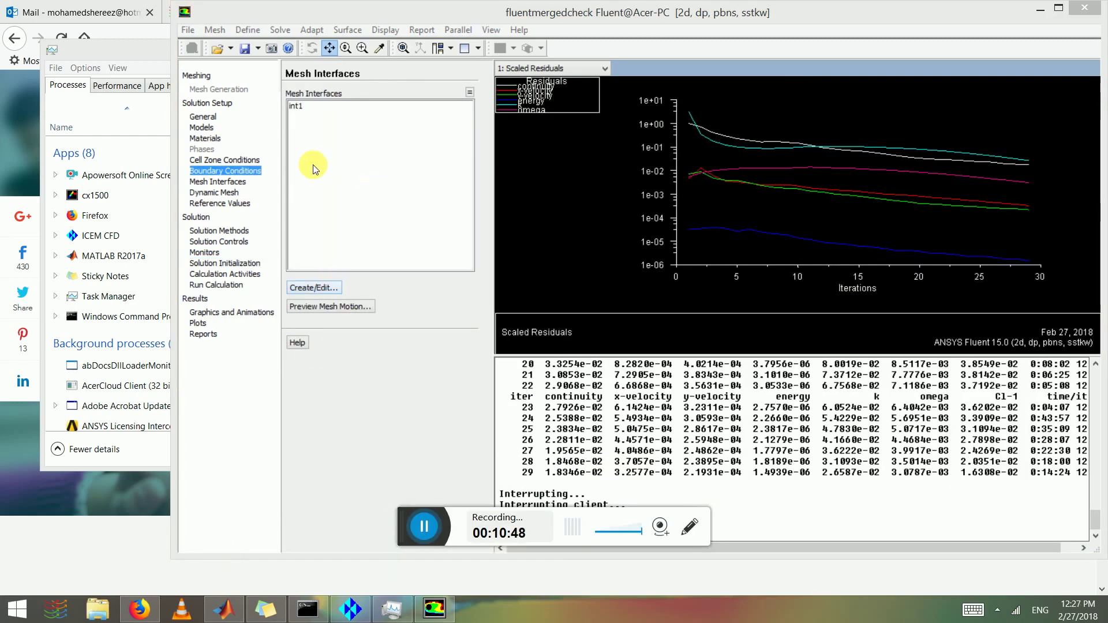
left_click(218, 181)
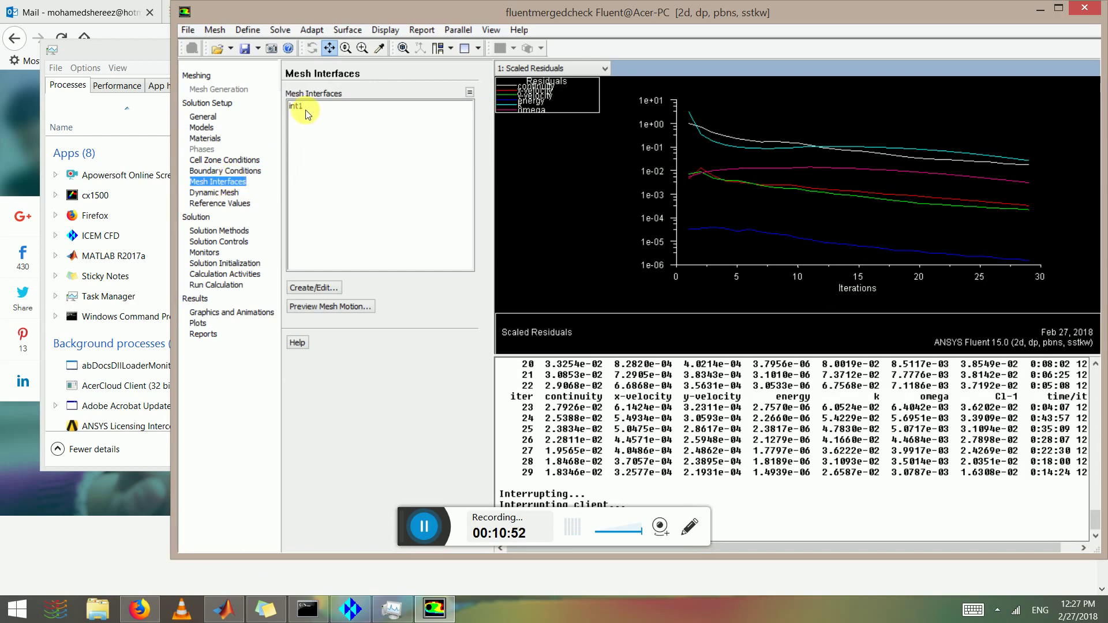
left_click(304, 108)
left_click(315, 287)
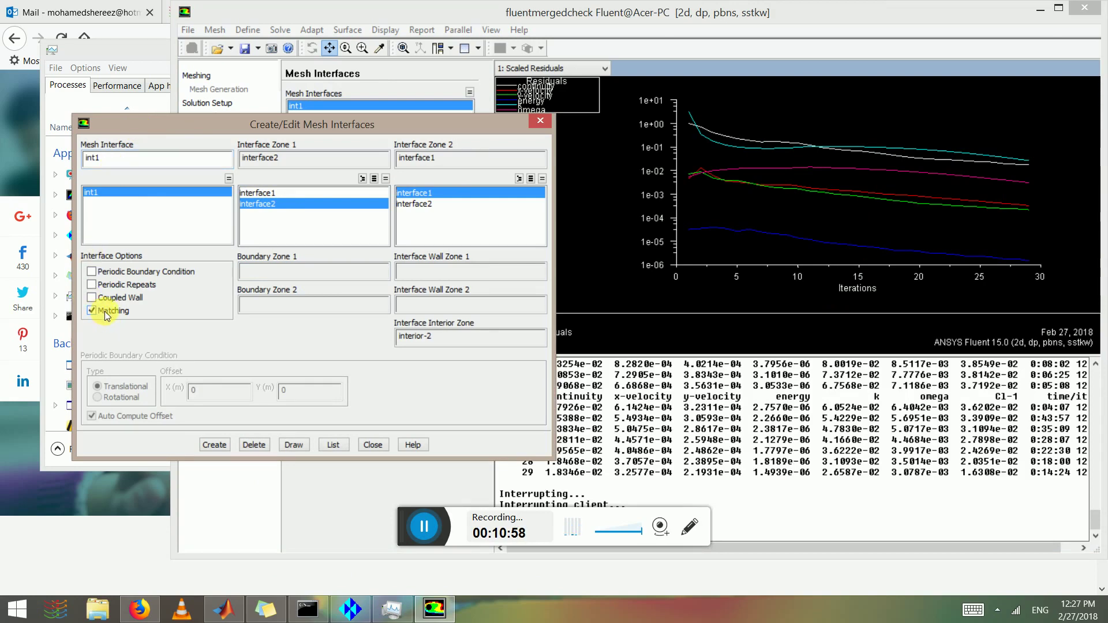
left_click(539, 122)
- Reinitialize the flow field with hybrid initialization, discarding the unsaved data
left_click(220, 203)
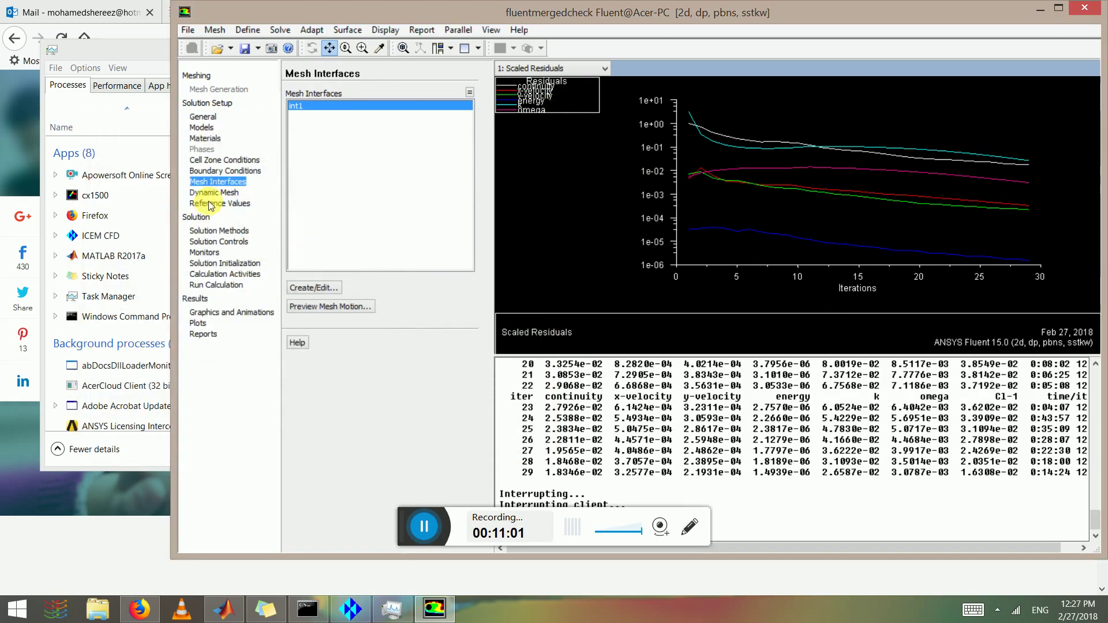
left_click(225, 263)
left_click(383, 142)
left_click(356, 165)
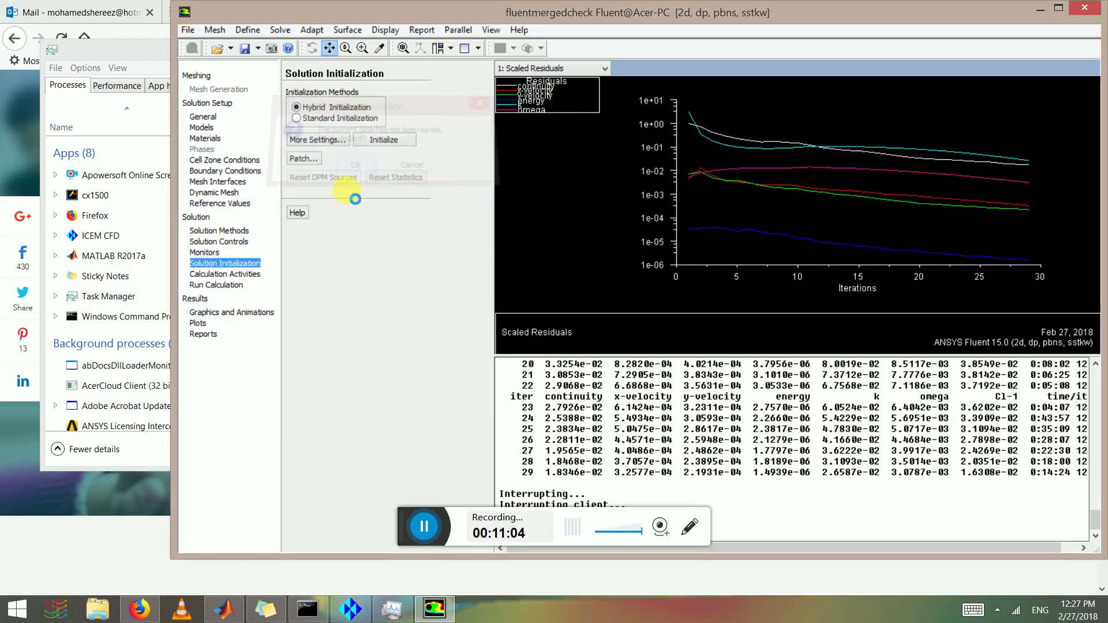
- Briefly start and stop the steady calculation, then make the solver transient
left_click(228, 285)
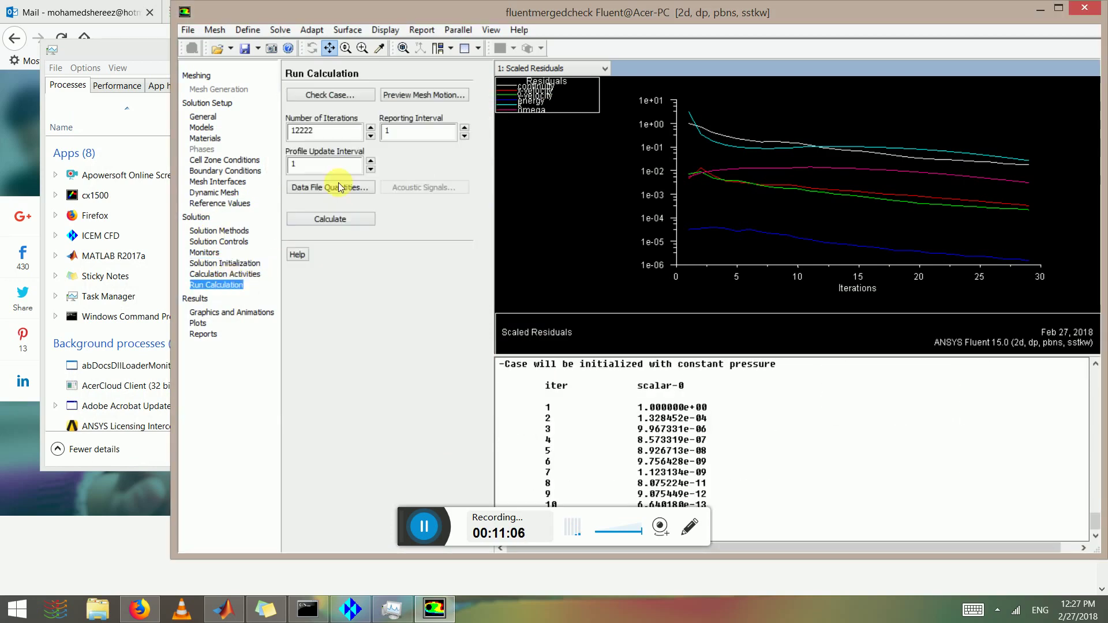
left_click(330, 219)
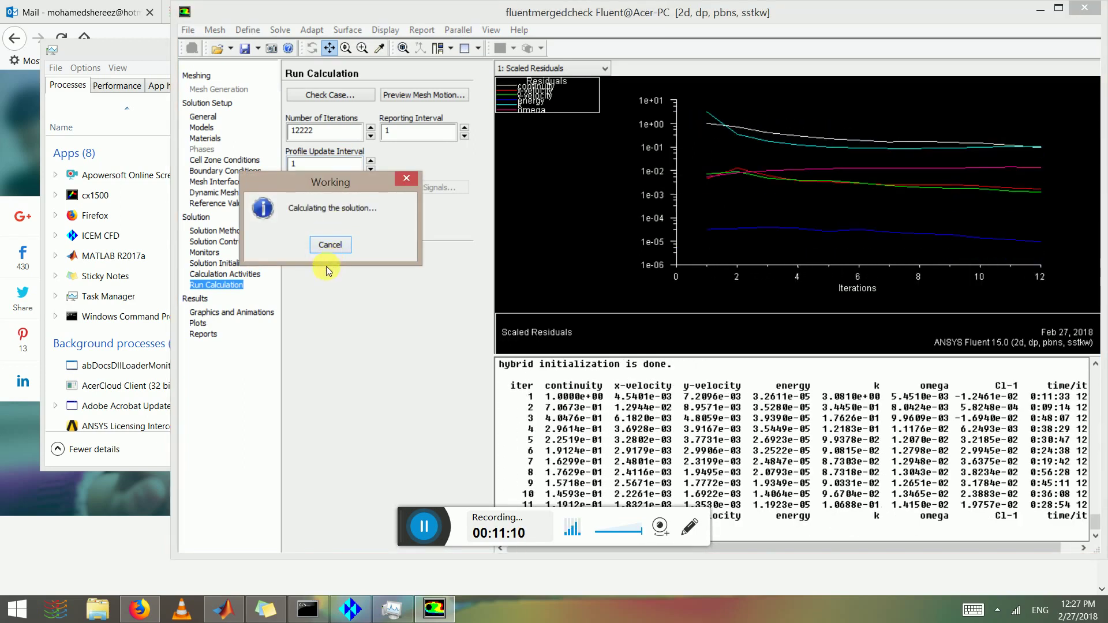
left_click(334, 245)
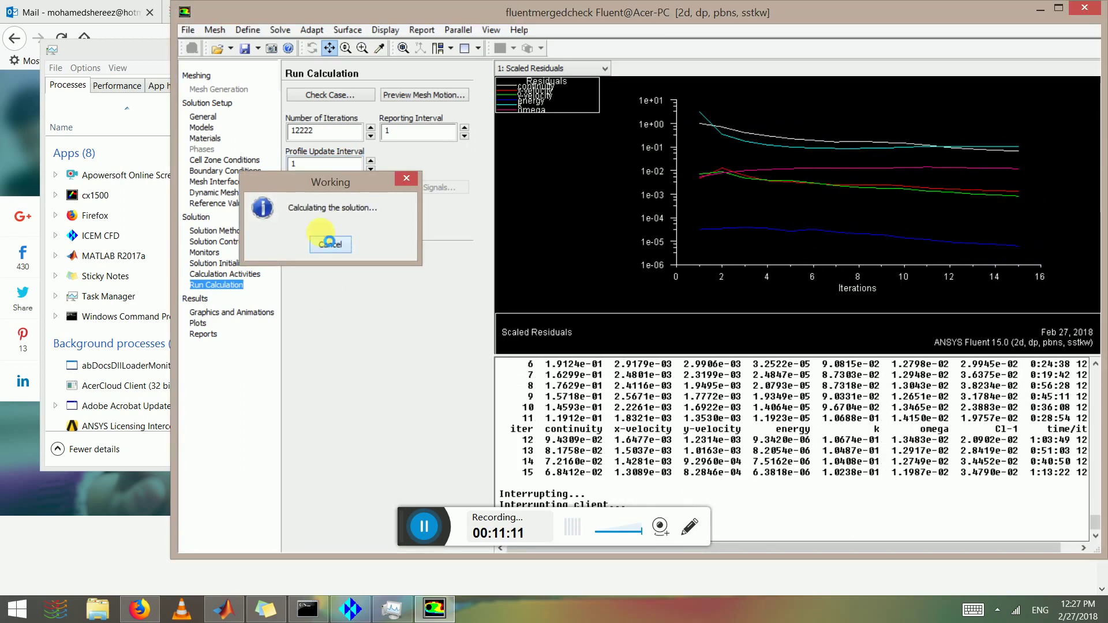
left_click(203, 116)
left_click(309, 231)
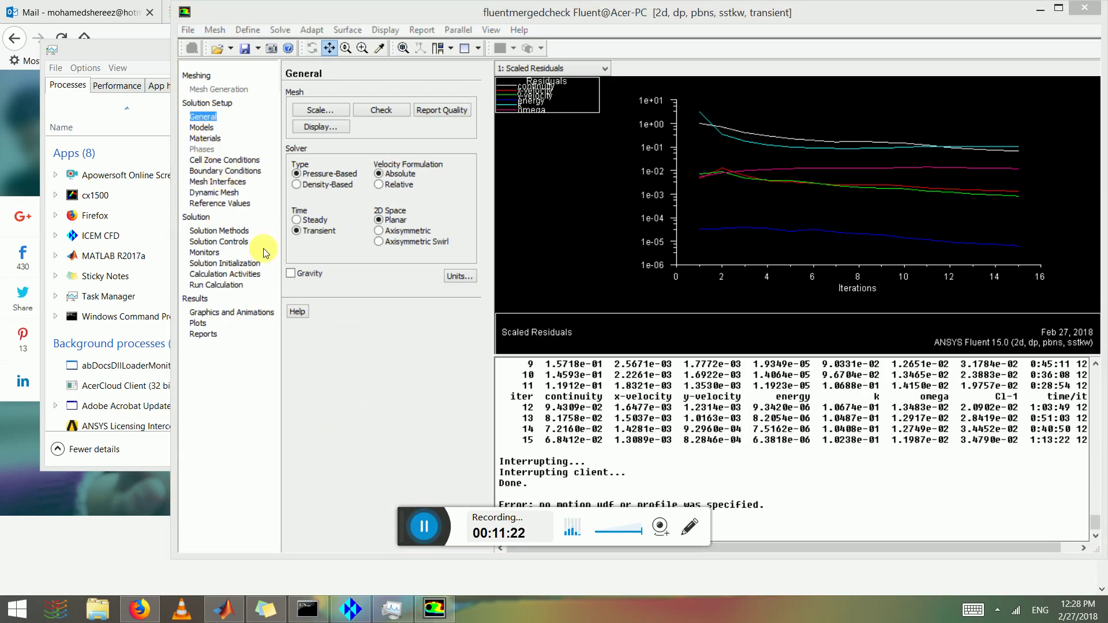
- Run 0.001 s time steps with 4 max iterations each, stopping at time step 8
left_click(215, 283)
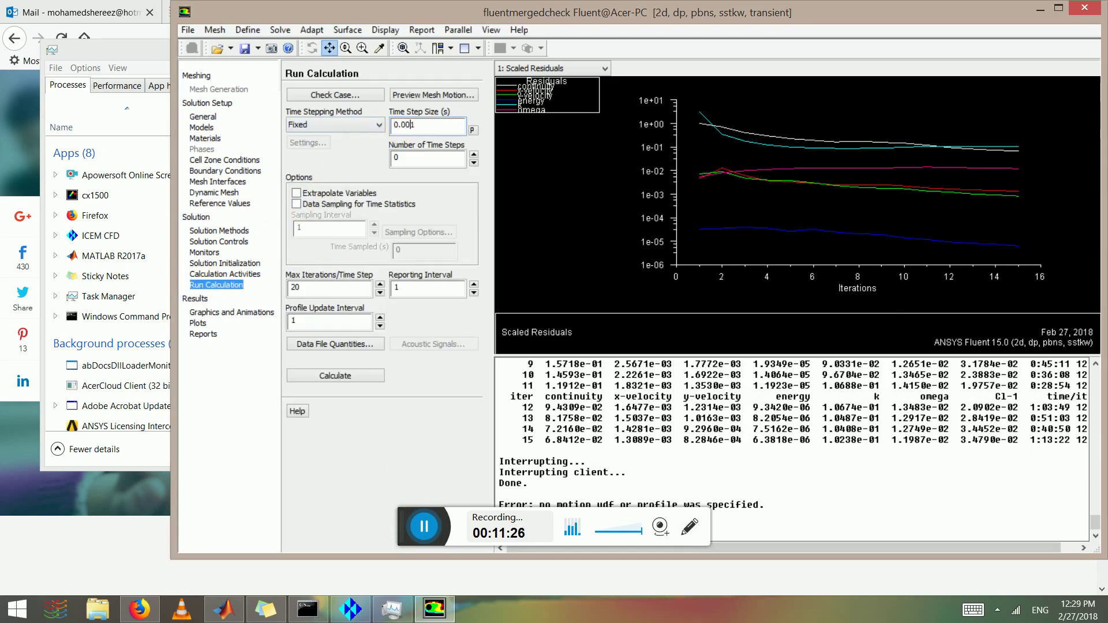
left_click(413, 164)
double_click(290, 293)
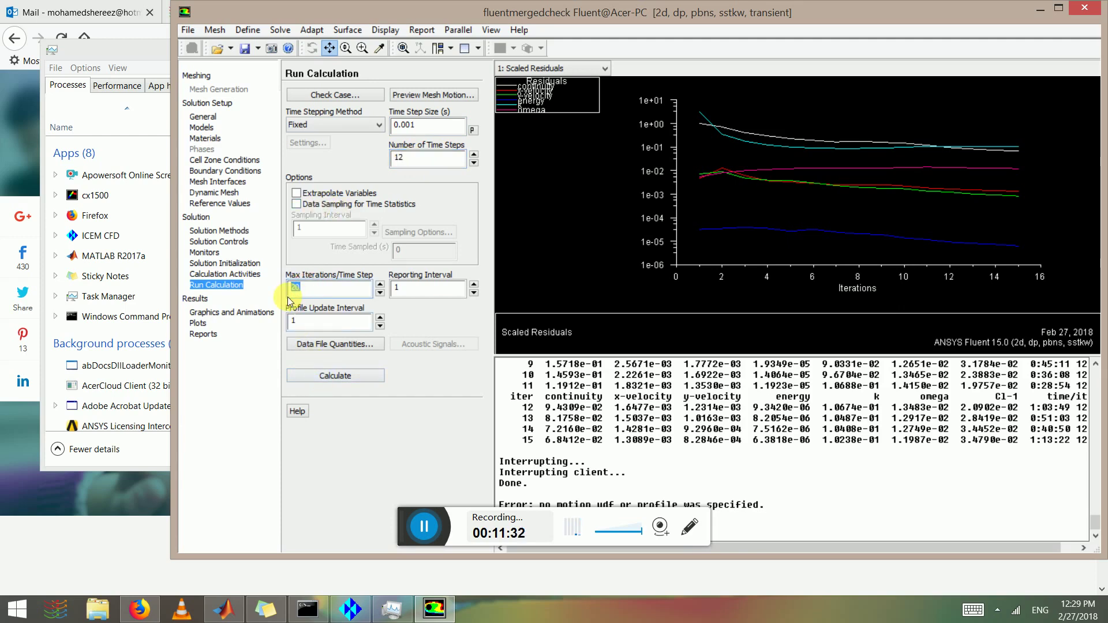
type("4")
left_click(332, 383)
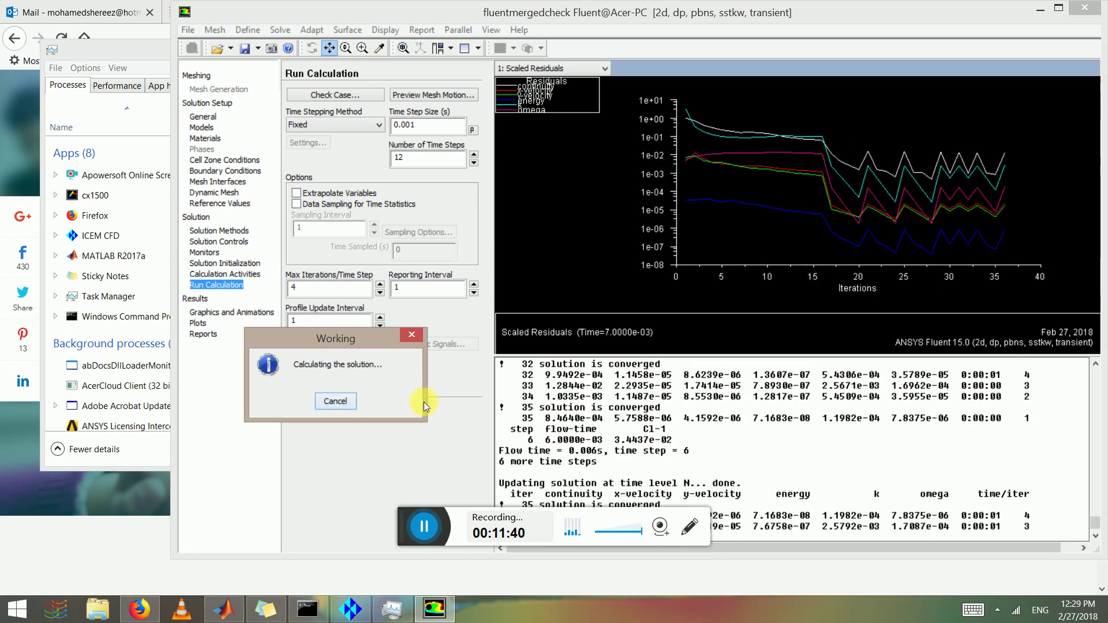
left_click(325, 403)
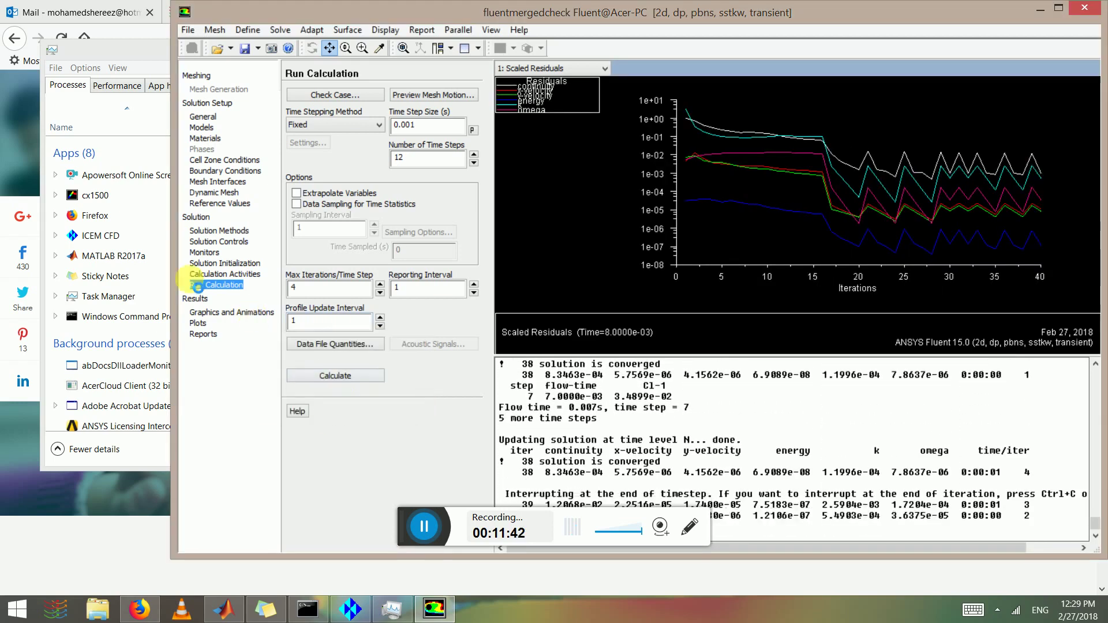
- Display filled velocity-magnitude contours on the selected surfaces, including int_fluid_outer
left_click(216, 312)
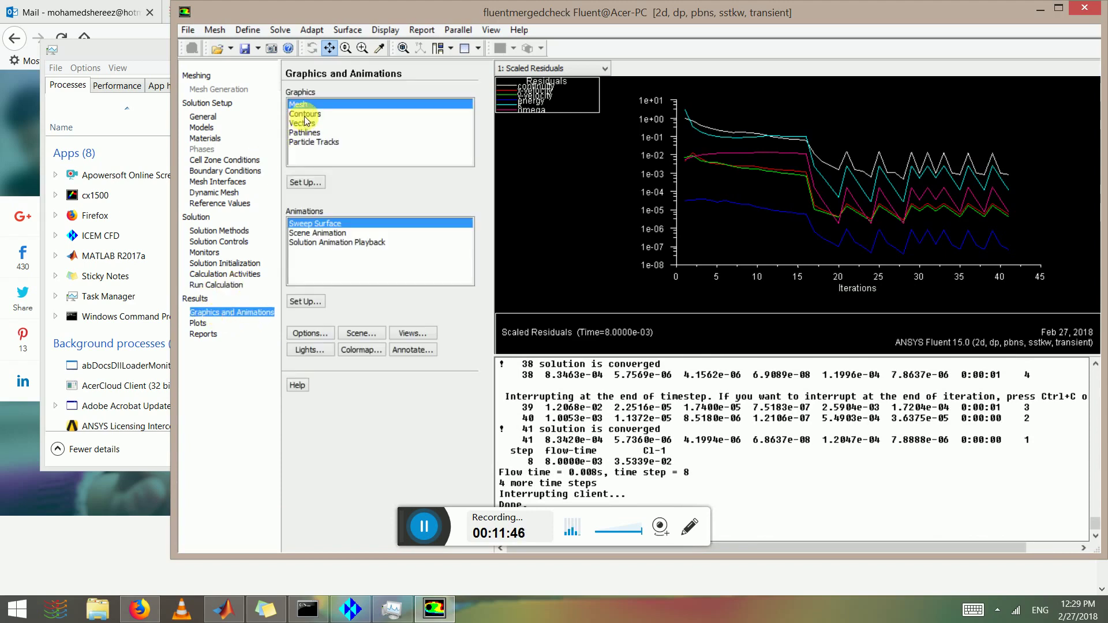
double_click(303, 114)
left_click(184, 77)
left_click(324, 77)
left_click(308, 109)
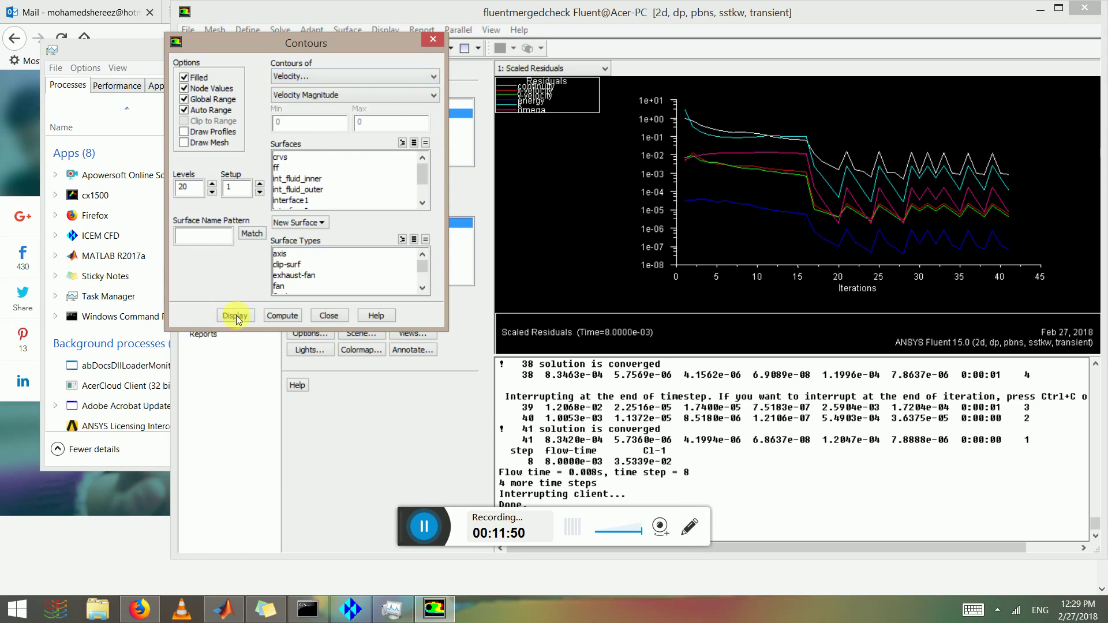
left_click(313, 189)
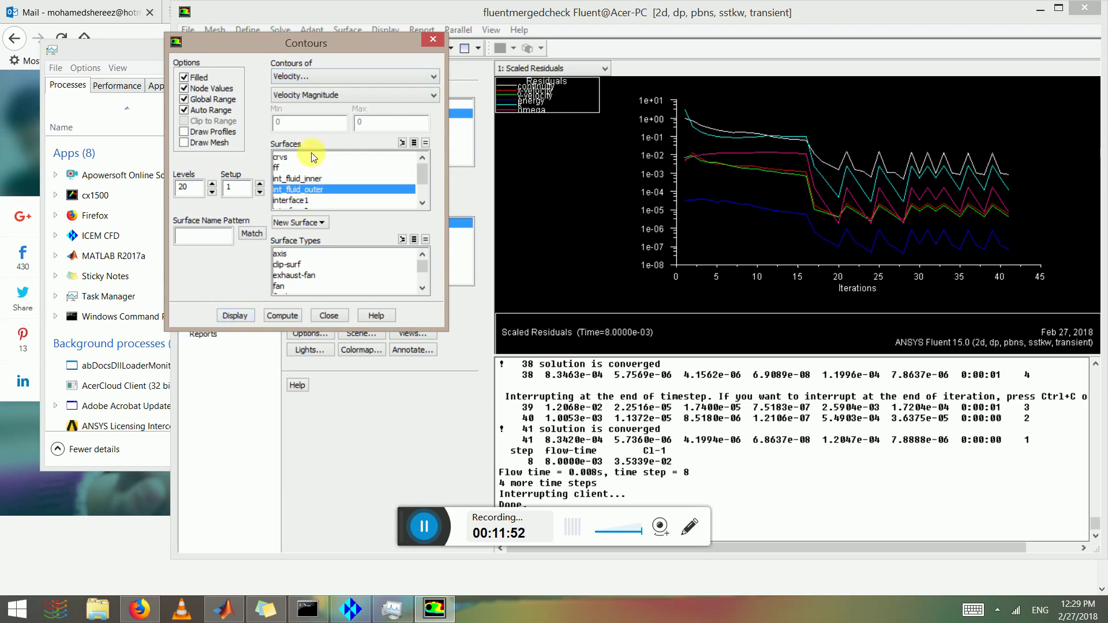
left_click_drag(314, 157, 294, 266)
left_click(235, 316)
left_click(534, 68)
left_click(529, 92)
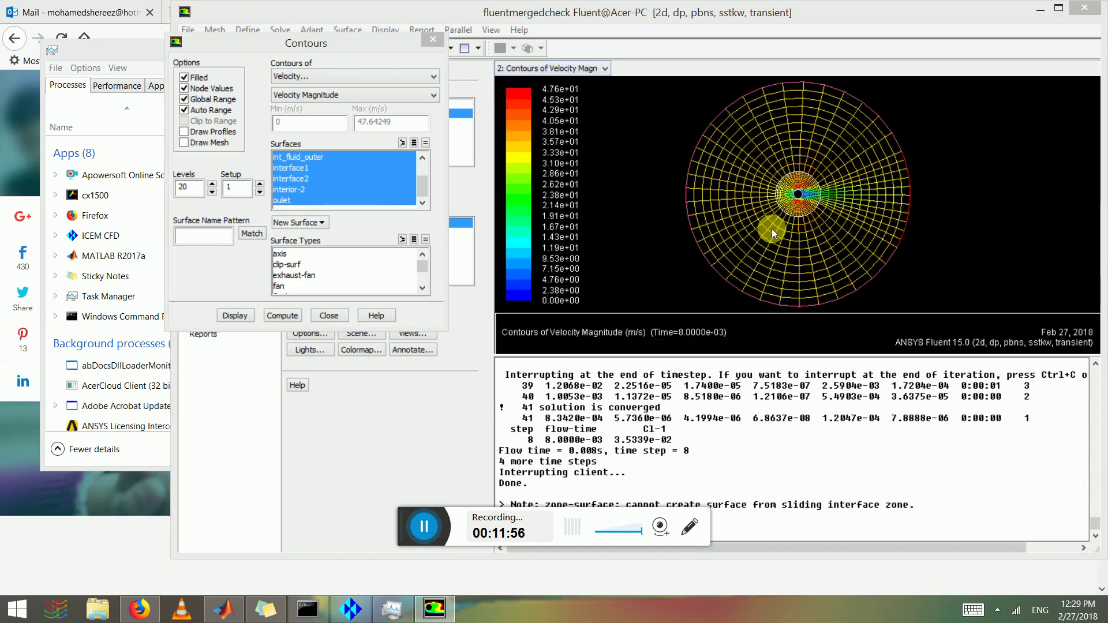
left_click_drag(789, 189, 820, 223)
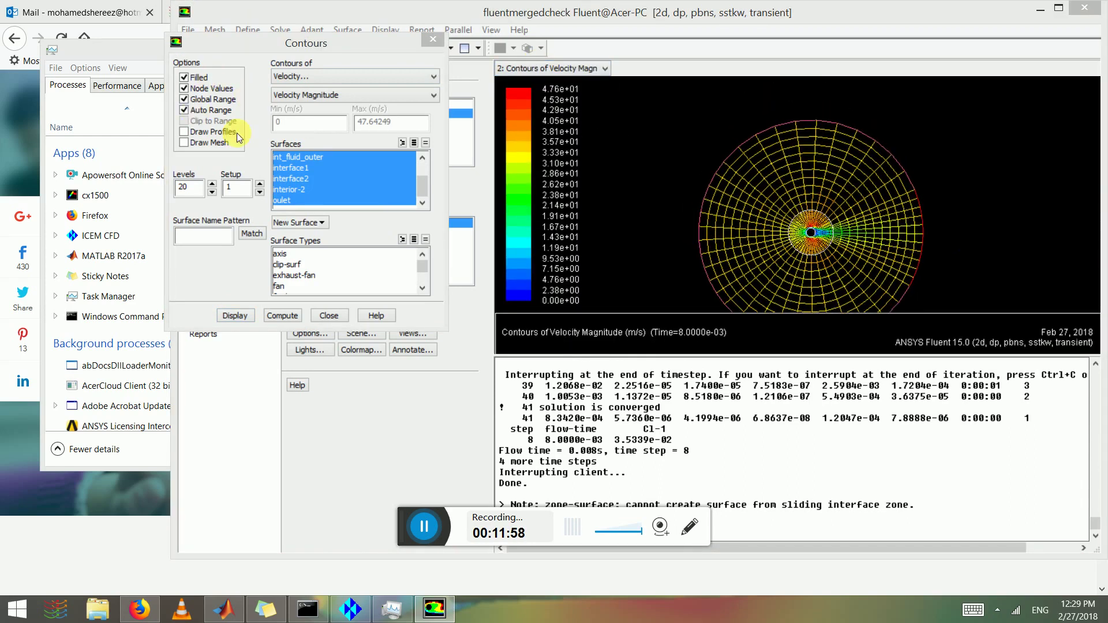
left_click(247, 292)
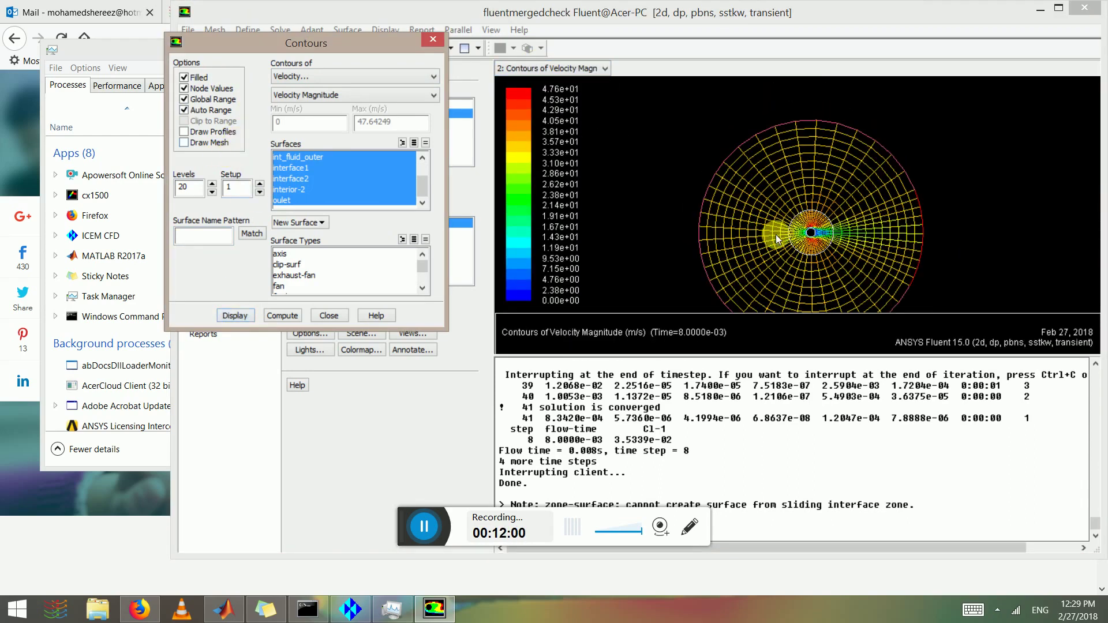
left_click_drag(807, 219, 765, 185)
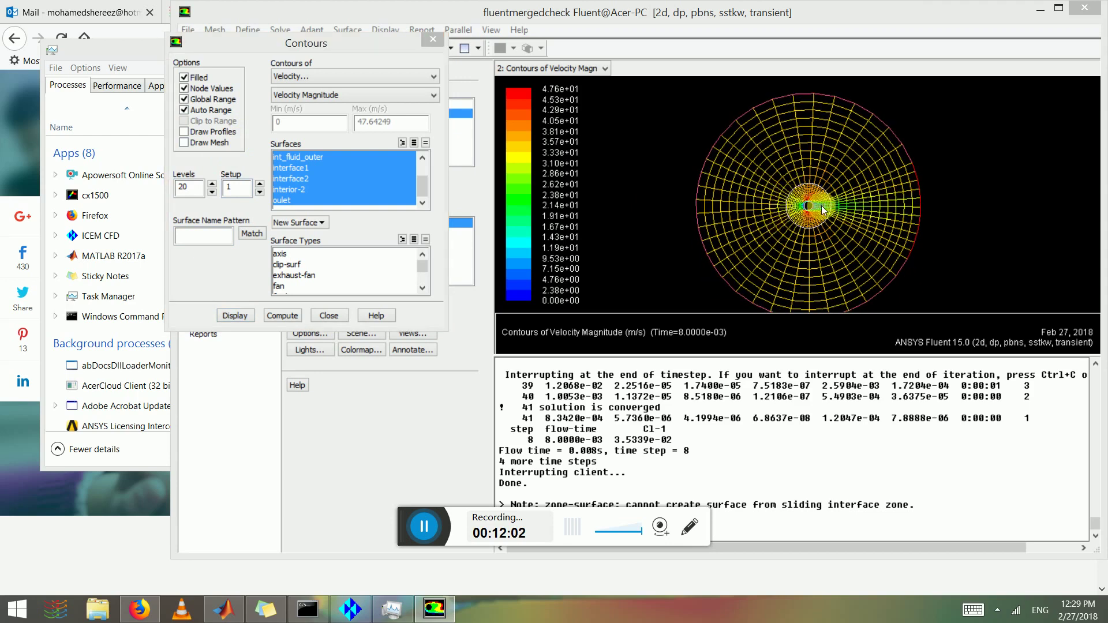
left_click(330, 316)
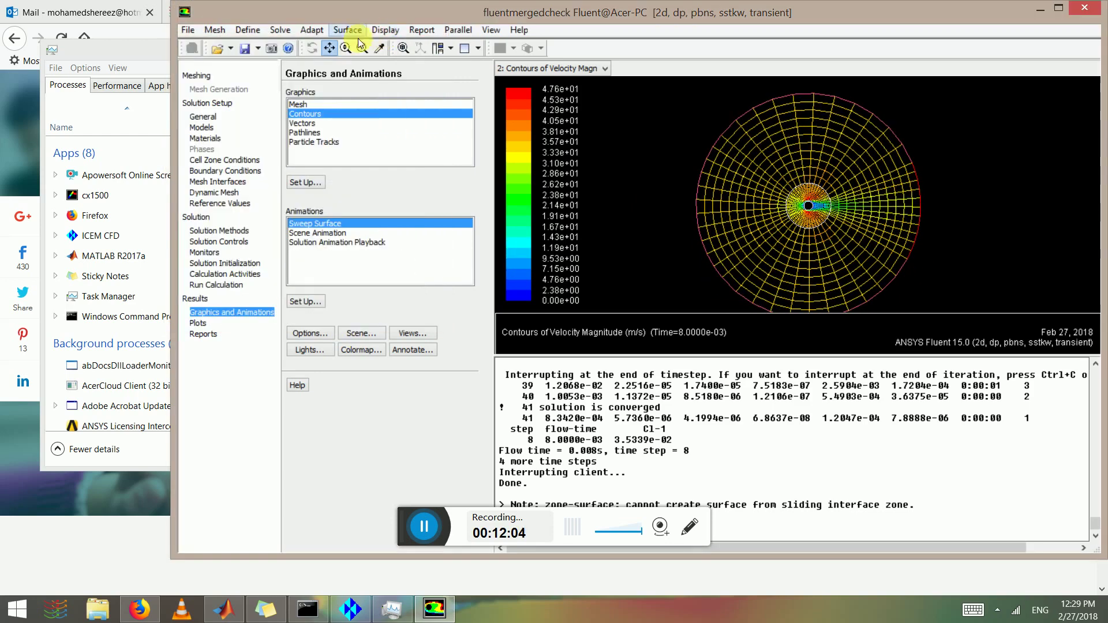
- Zoom the contour plot in around the cylinder, then enable dynamic mesh for the case
left_click(362, 48)
left_click(815, 199)
left_click(692, 171)
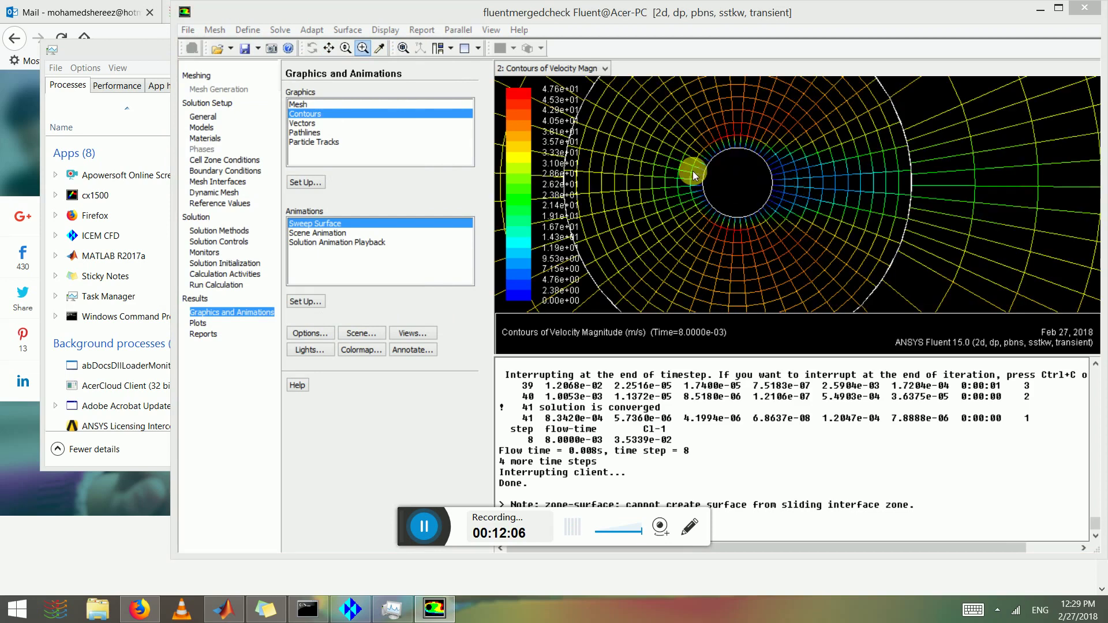
left_click(695, 184)
left_click(746, 160)
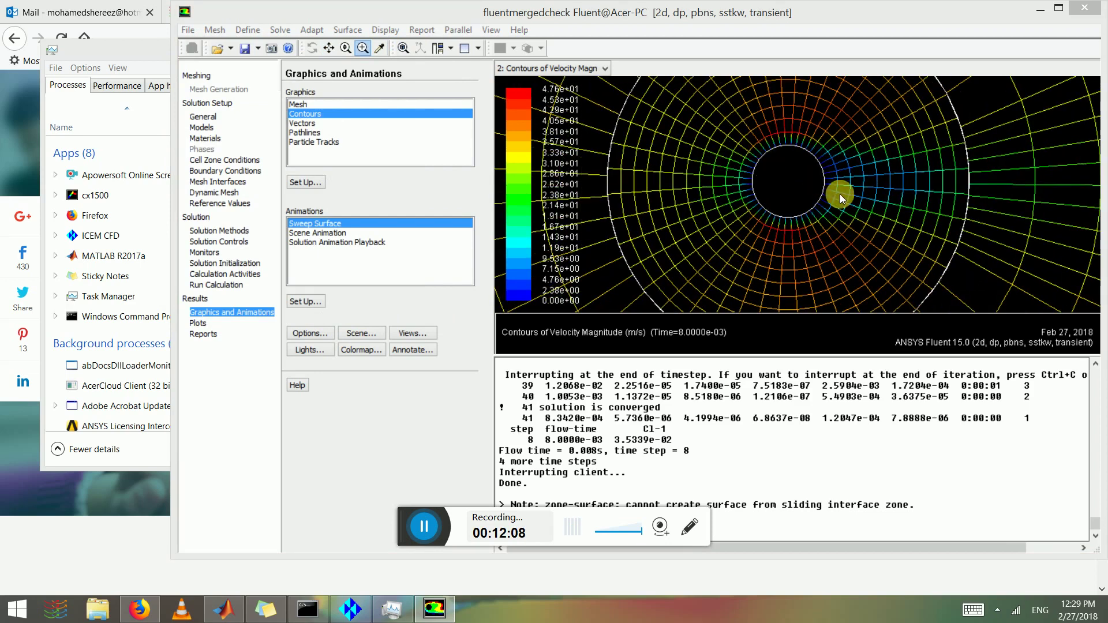
left_click(822, 184)
left_click(803, 180)
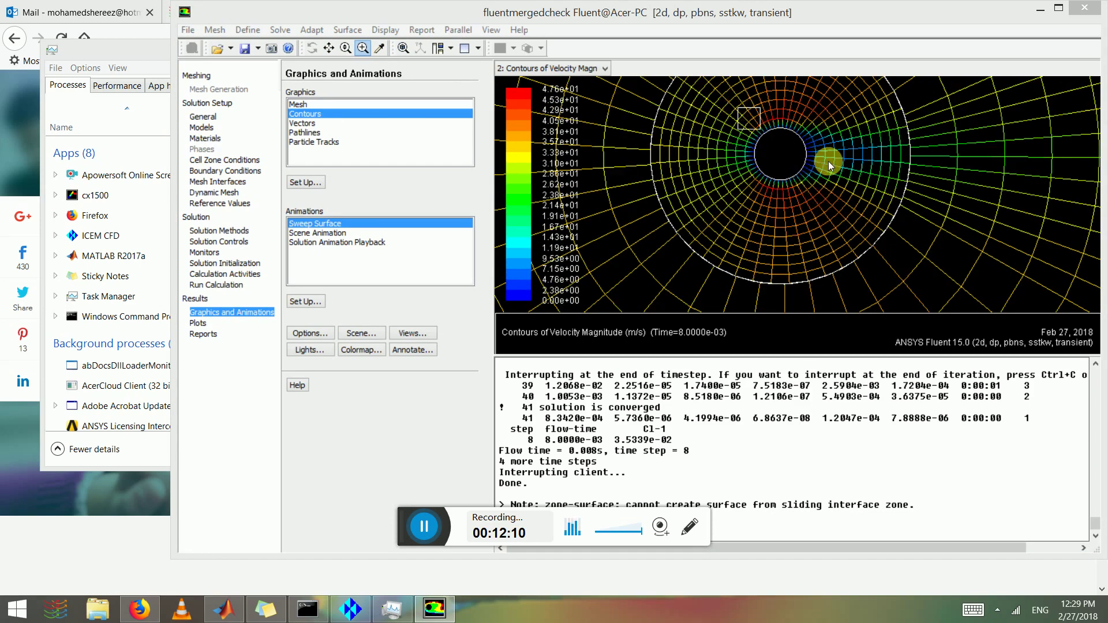
left_click(773, 192)
left_click(733, 174)
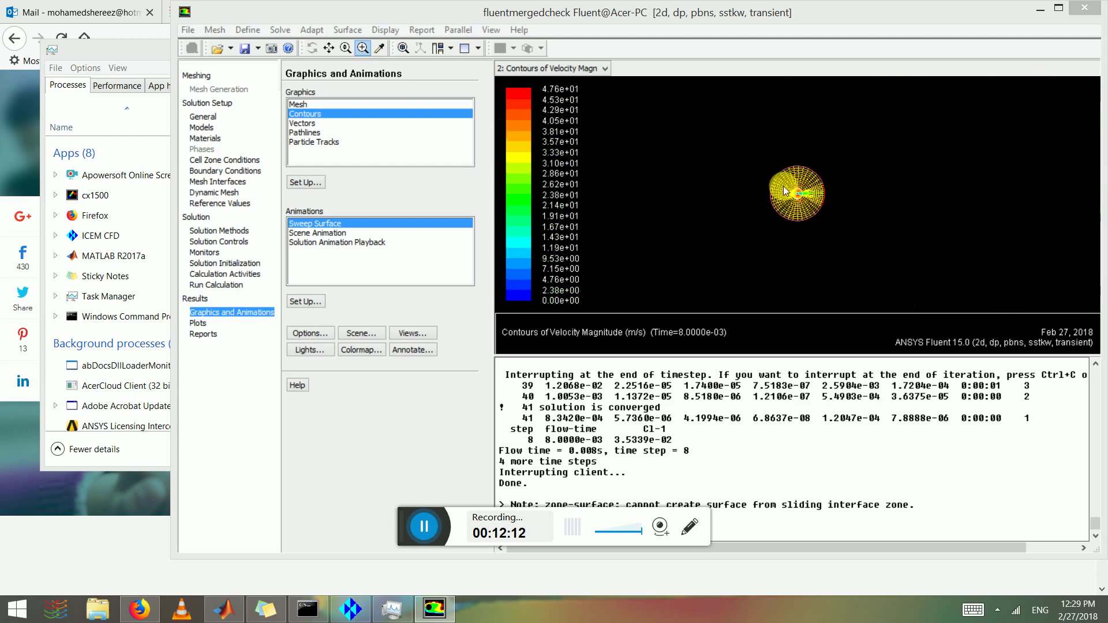
left_click(792, 186)
left_click(805, 201)
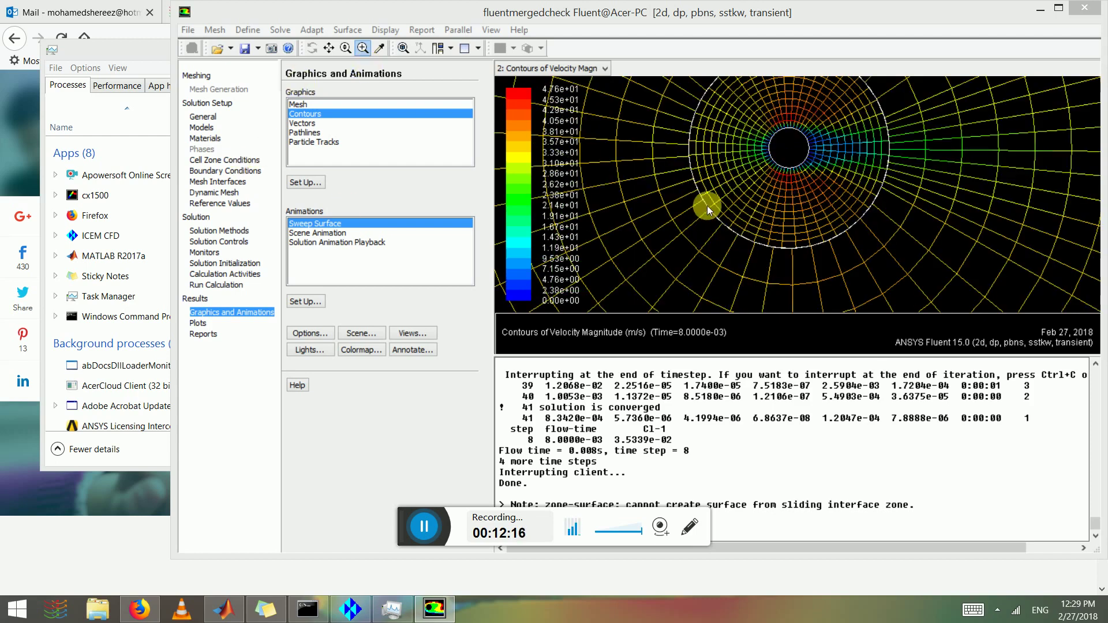
left_click(211, 191)
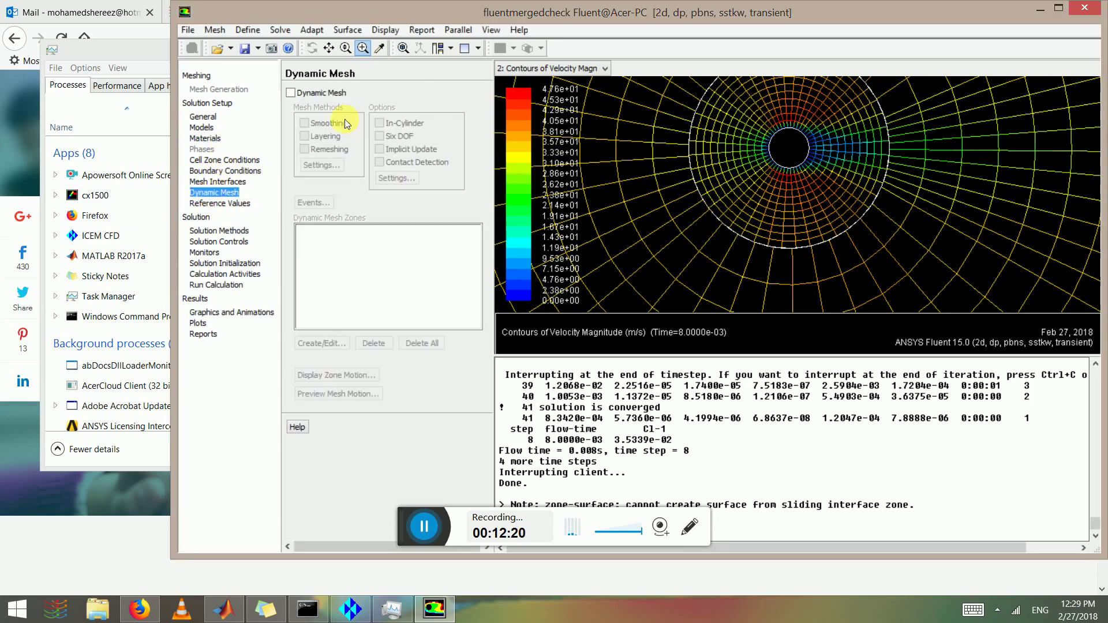
left_click(318, 93)
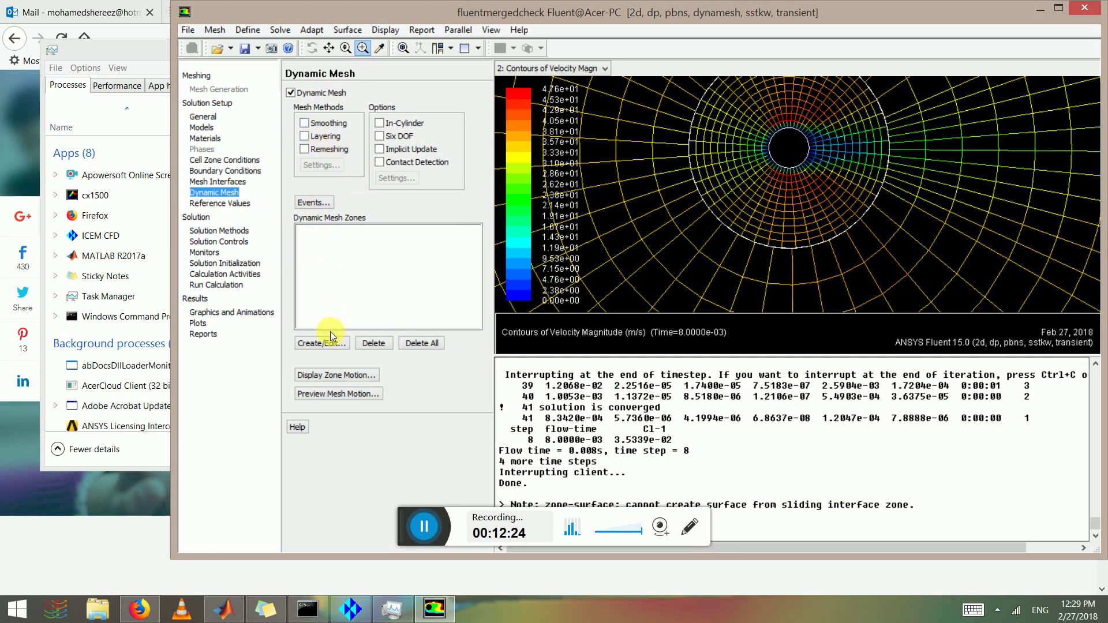
left_click(321, 343)
left_click(140, 362)
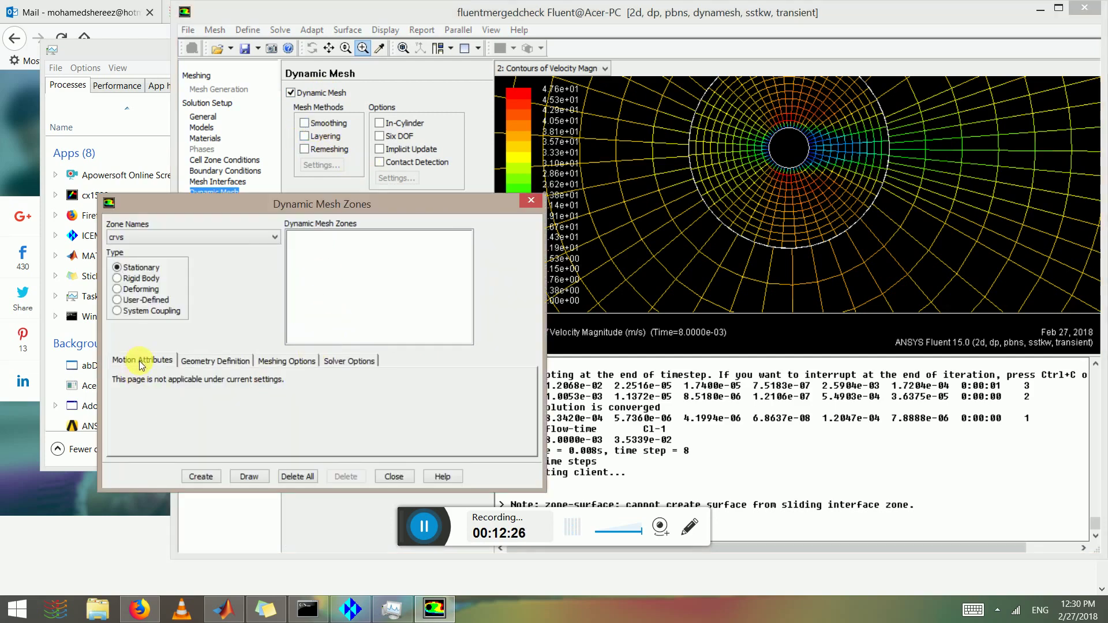
left_click(141, 279)
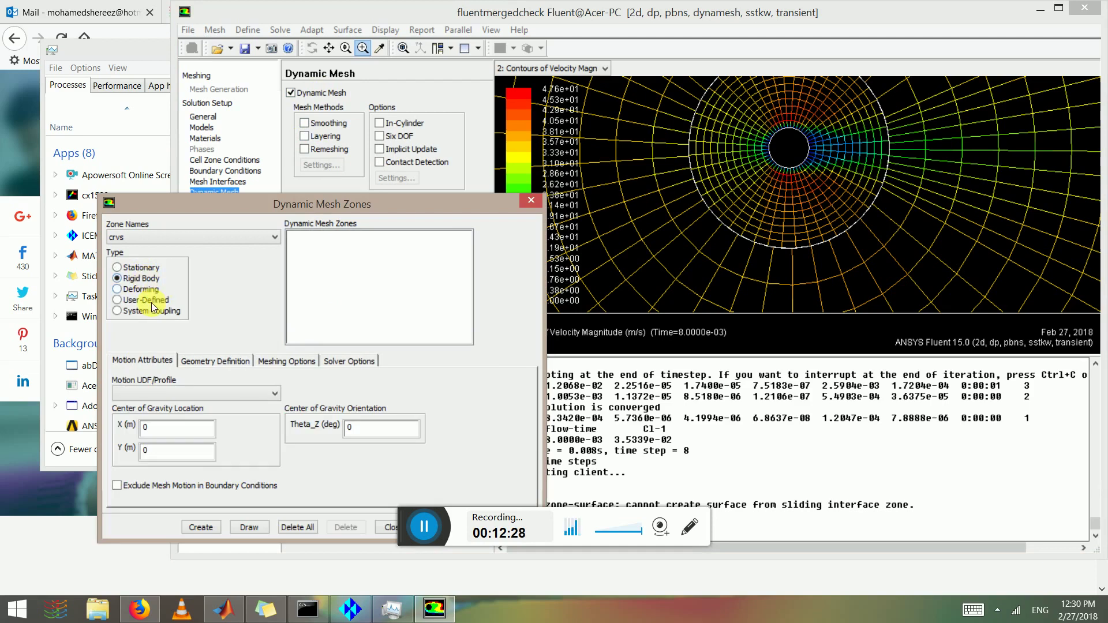
left_click(163, 393)
left_click(163, 393)
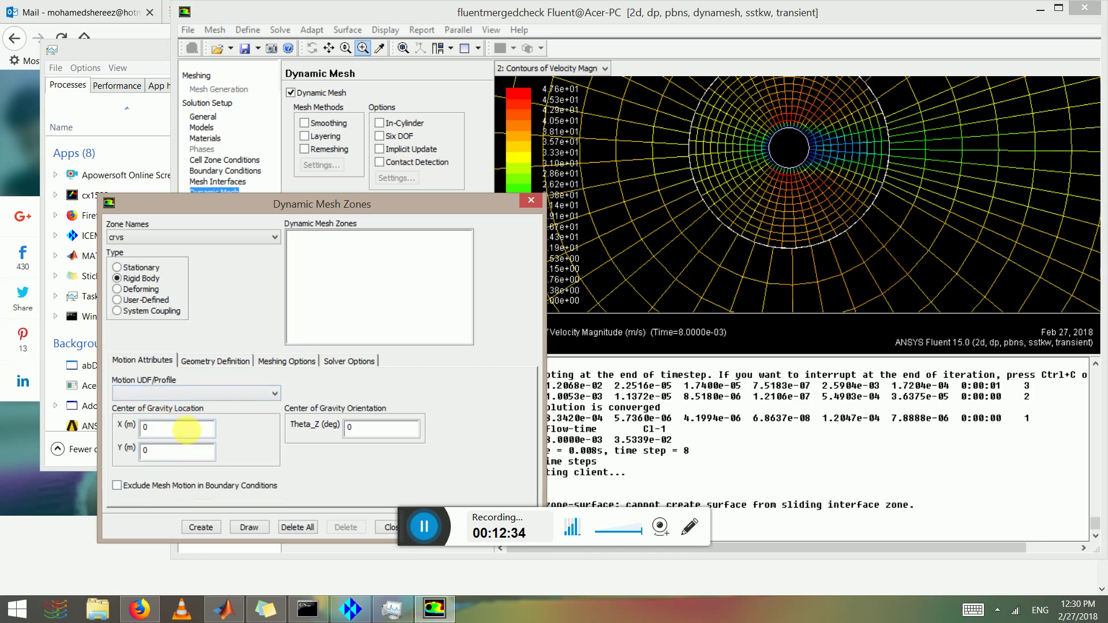
left_click(185, 241)
left_click(141, 263)
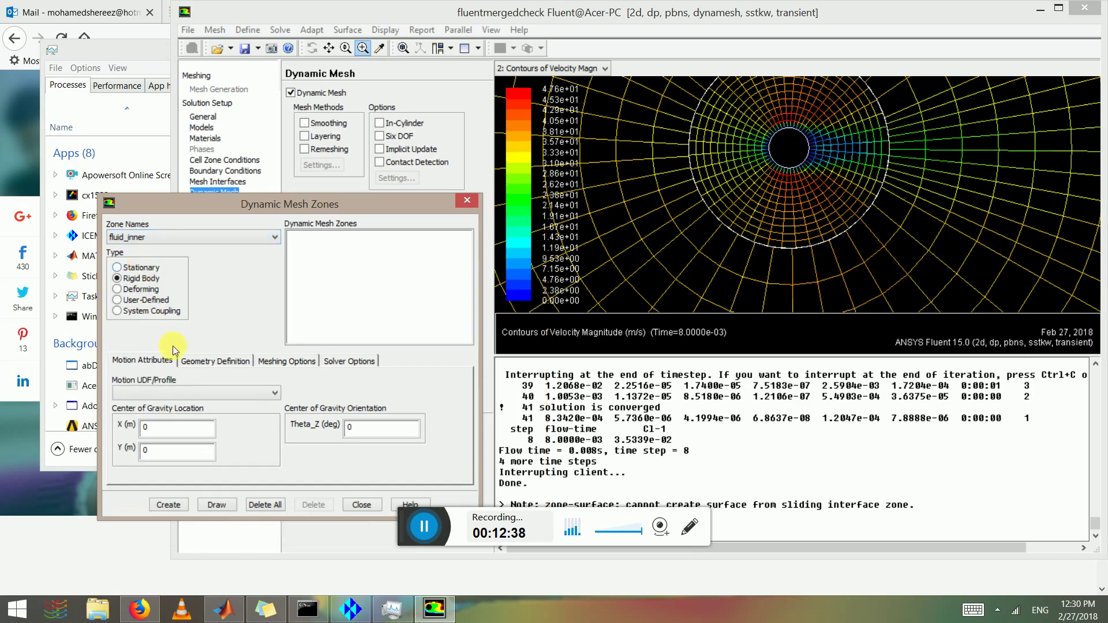
left_click(176, 395)
left_click(176, 395)
left_click(176, 395)
left_click(176, 395)
left_click(176, 395)
left_click(176, 394)
left_click(137, 268)
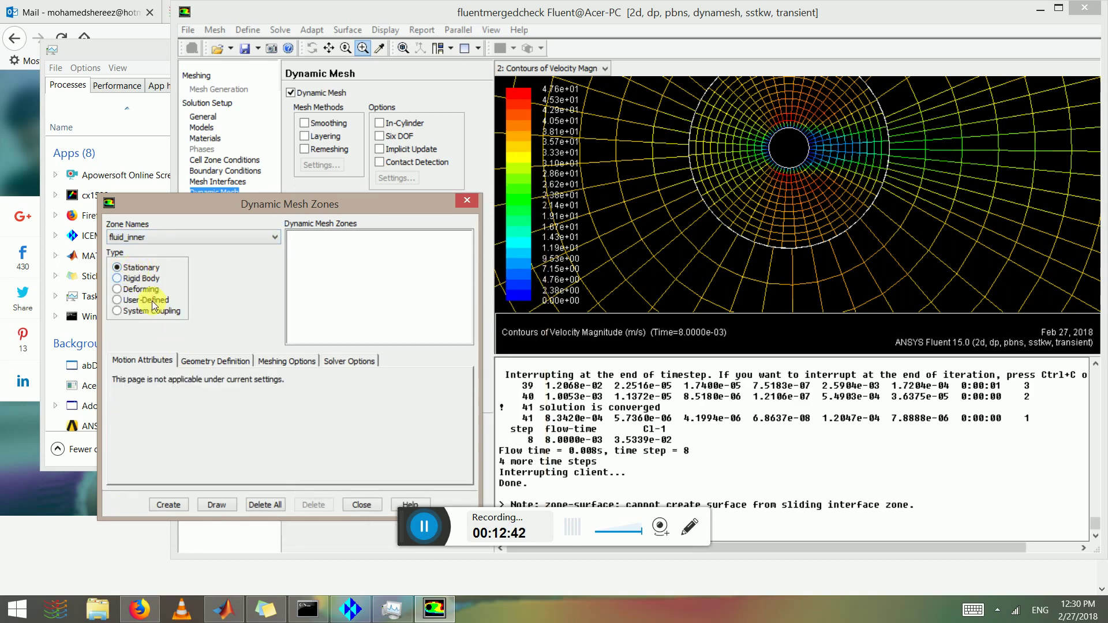
left_click(464, 201)
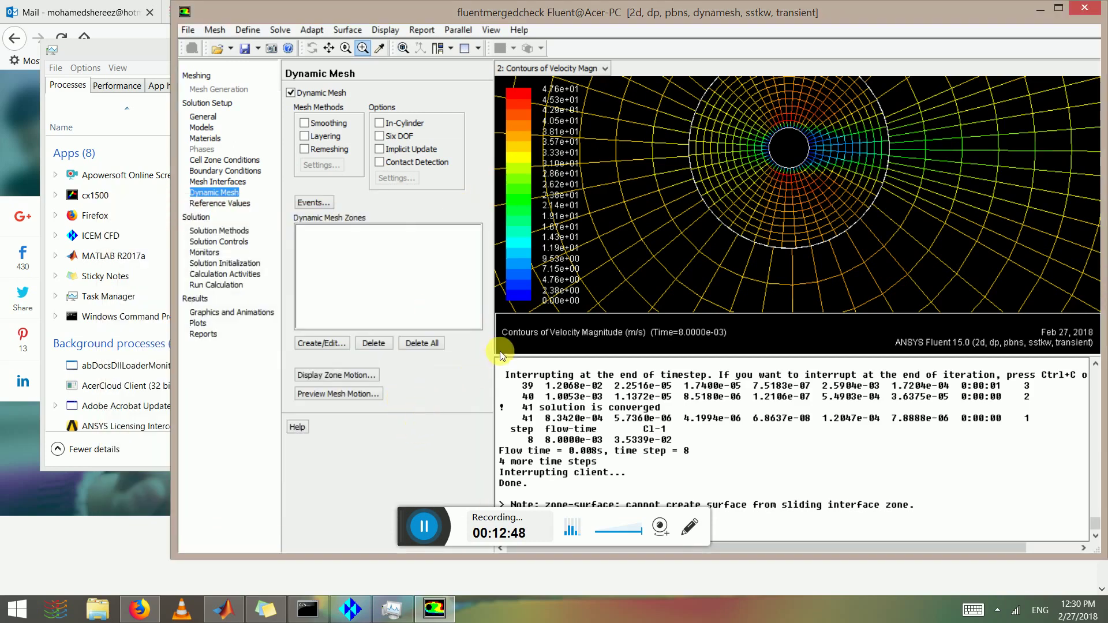
- Switch to ICEM CFD and display the merged cylinder mesh
left_click(351, 609)
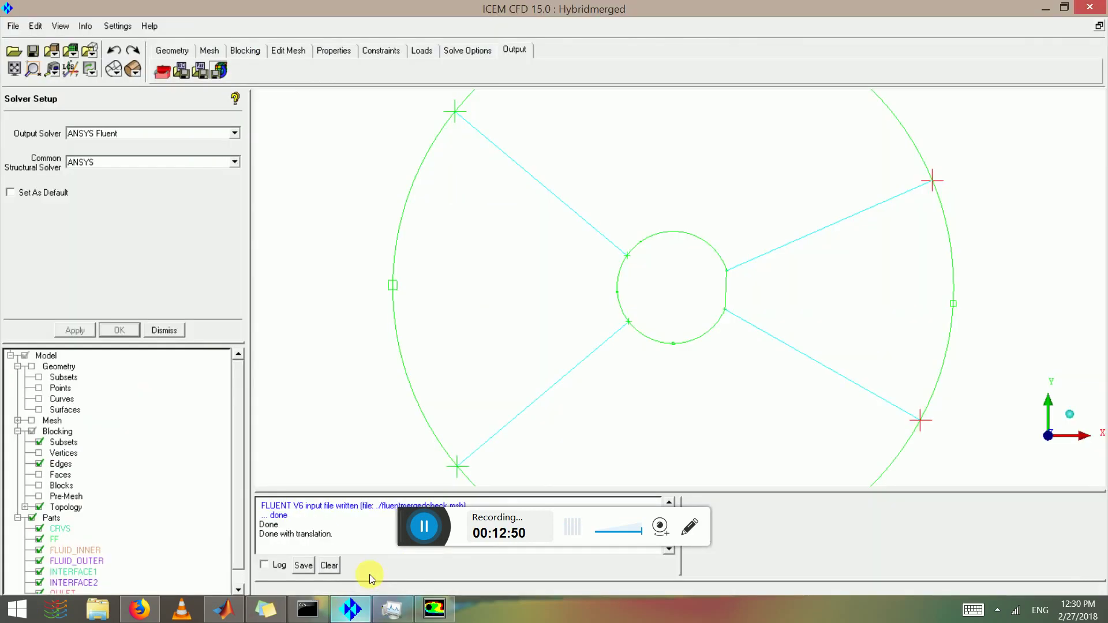
left_click(32, 420)
scroll(670, 287, "down", 2)
scroll(688, 299, "up", 5)
scroll(598, 341, "up", 2)
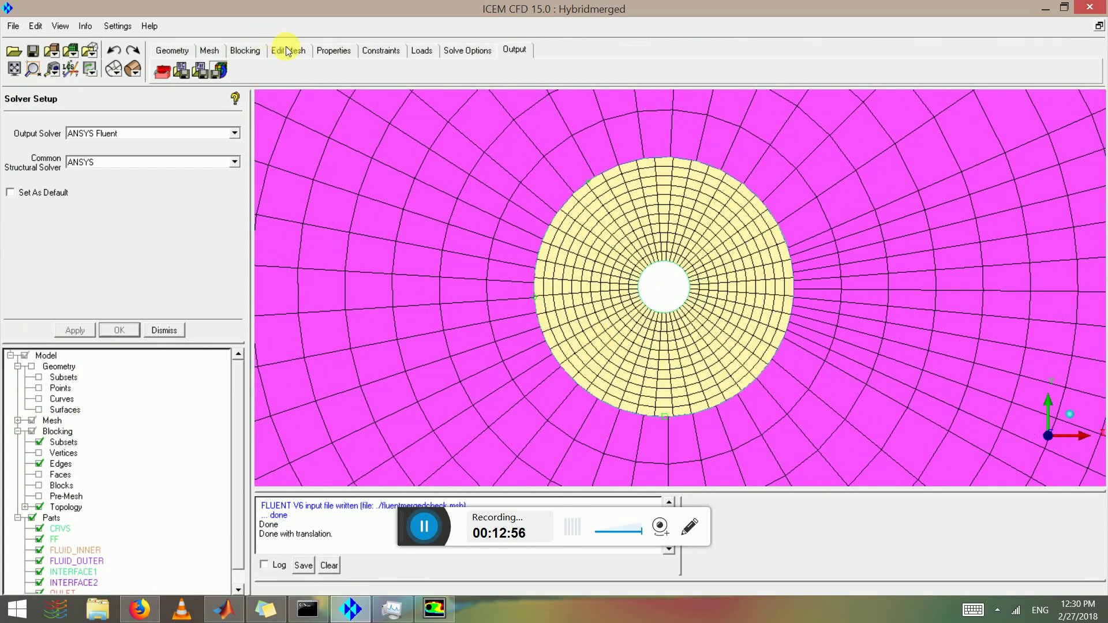
- Select all 484 mesh elements in the Mesh Transformation Tools
left_click(287, 50)
left_click(350, 72)
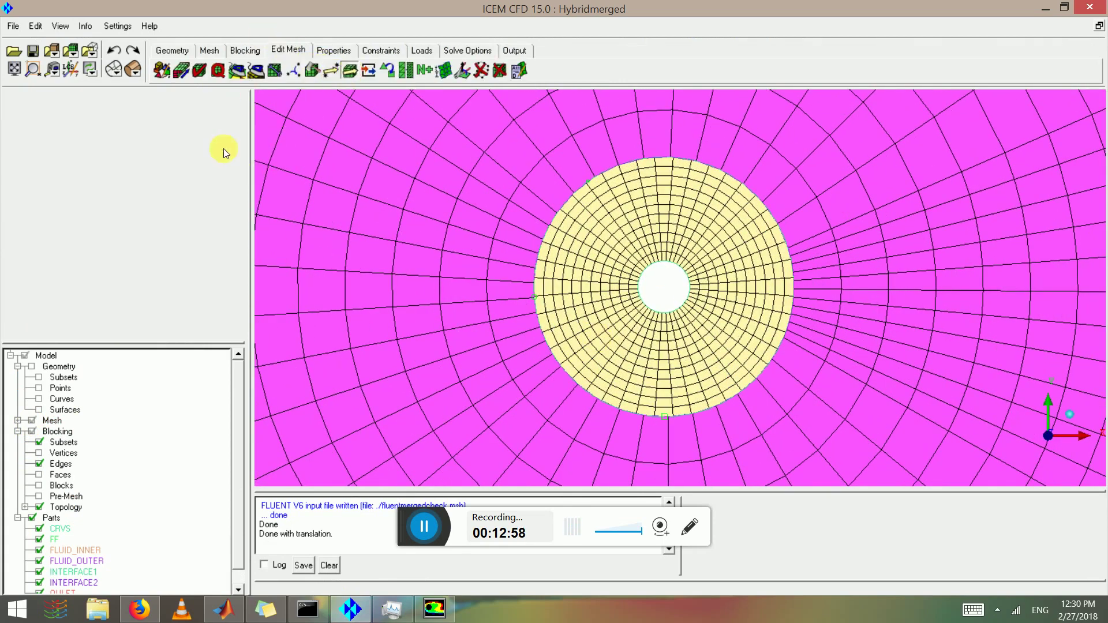
scroll(774, 338, "down", 4)
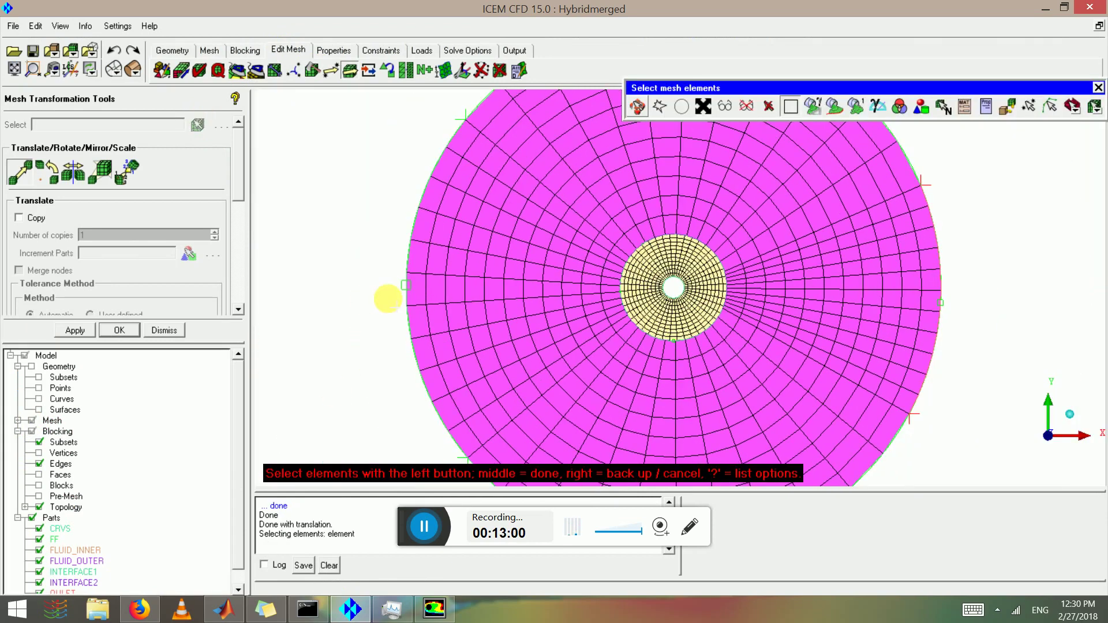
left_click(514, 207)
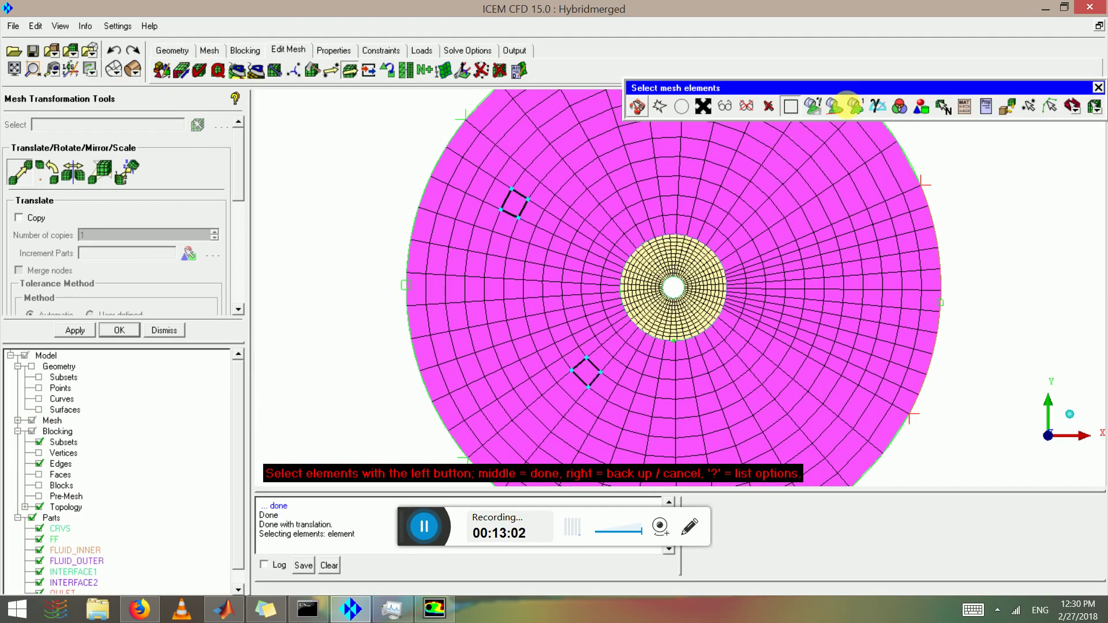
left_click(833, 105)
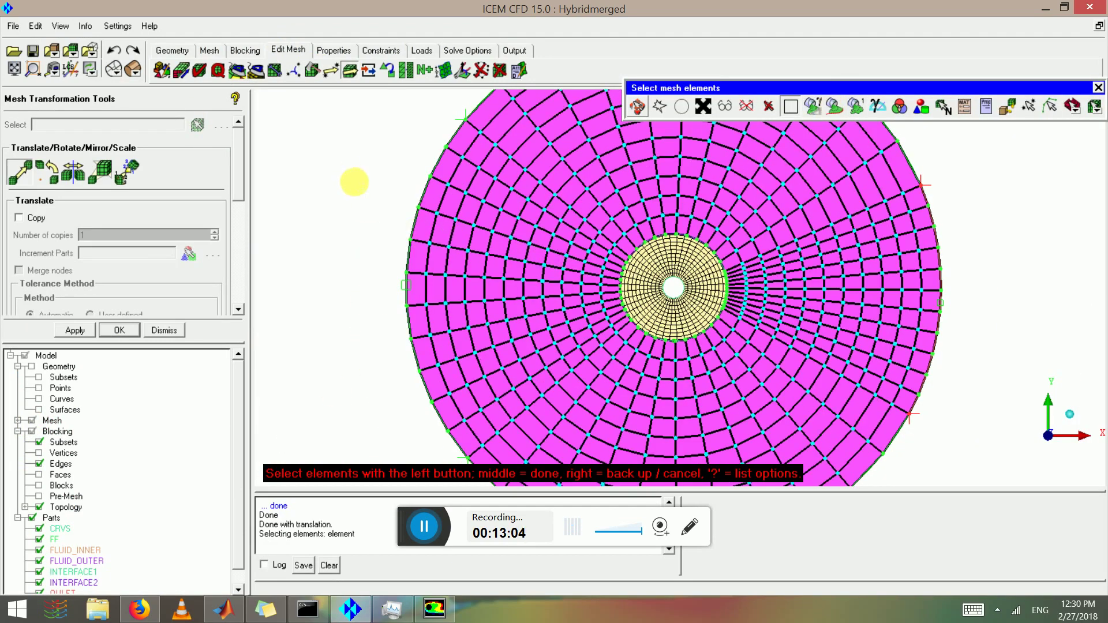
middle_click(356, 189)
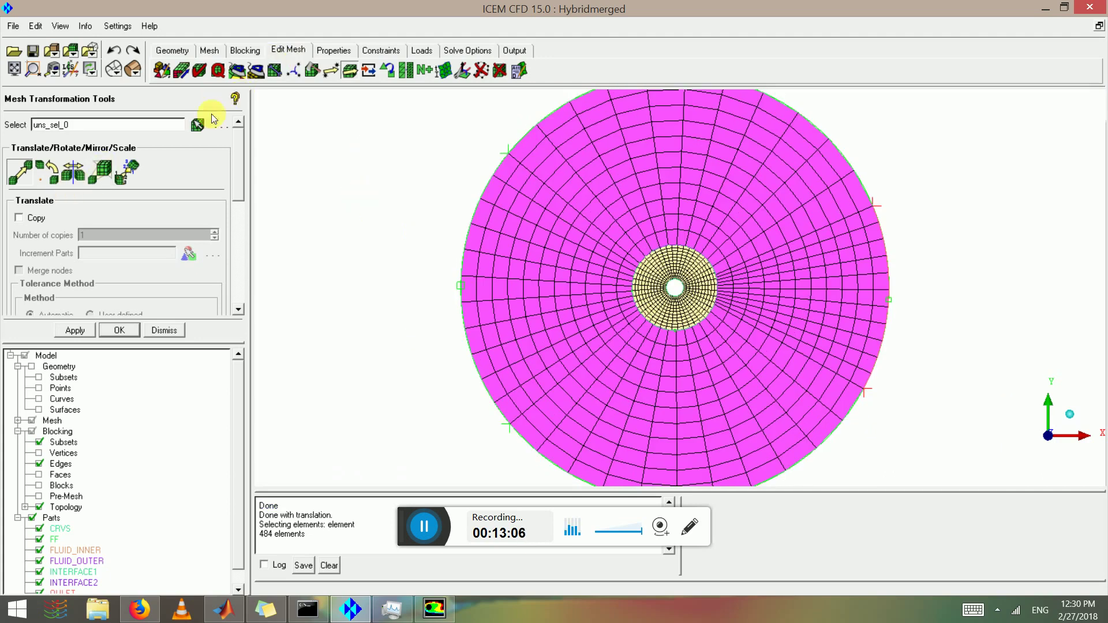
- Convert the 484 selected elements from quads to triangles with Quad to Tri, Shells Only
left_click(368, 70)
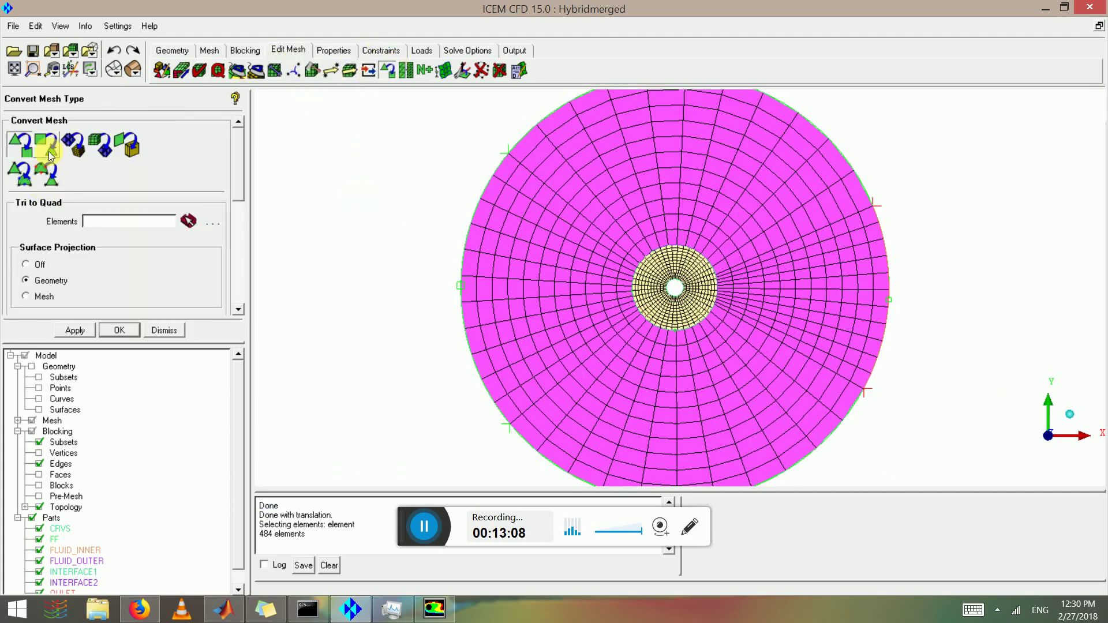
left_click(49, 145)
scroll(487, 242, "down", 2)
left_click(564, 261)
left_click(596, 330)
left_click(840, 110)
middle_click(413, 255)
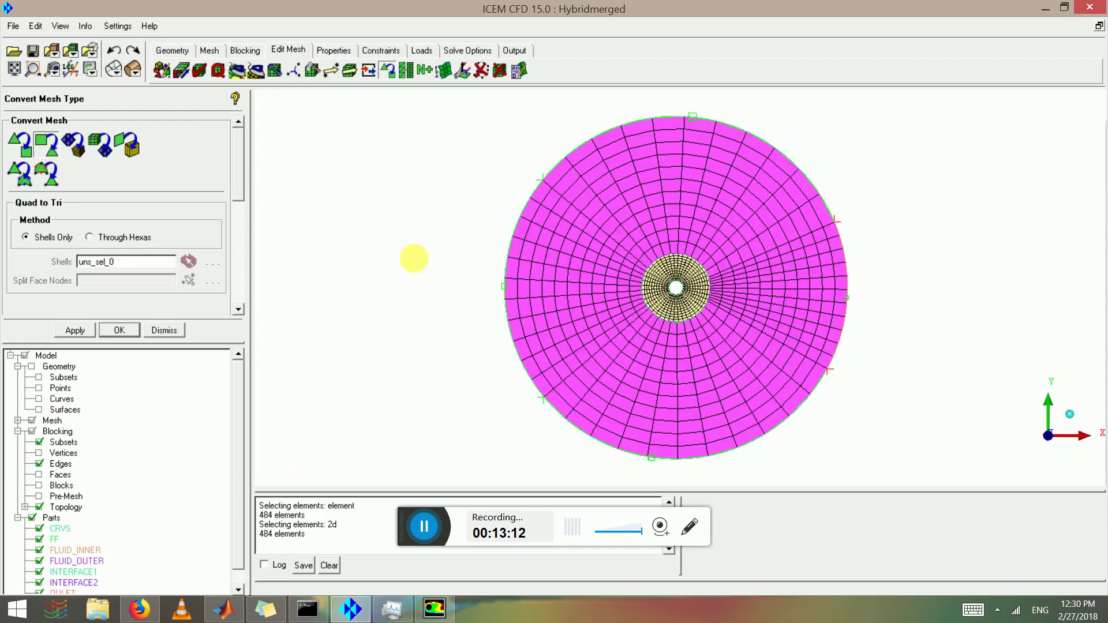
scroll(571, 292, "up", 8)
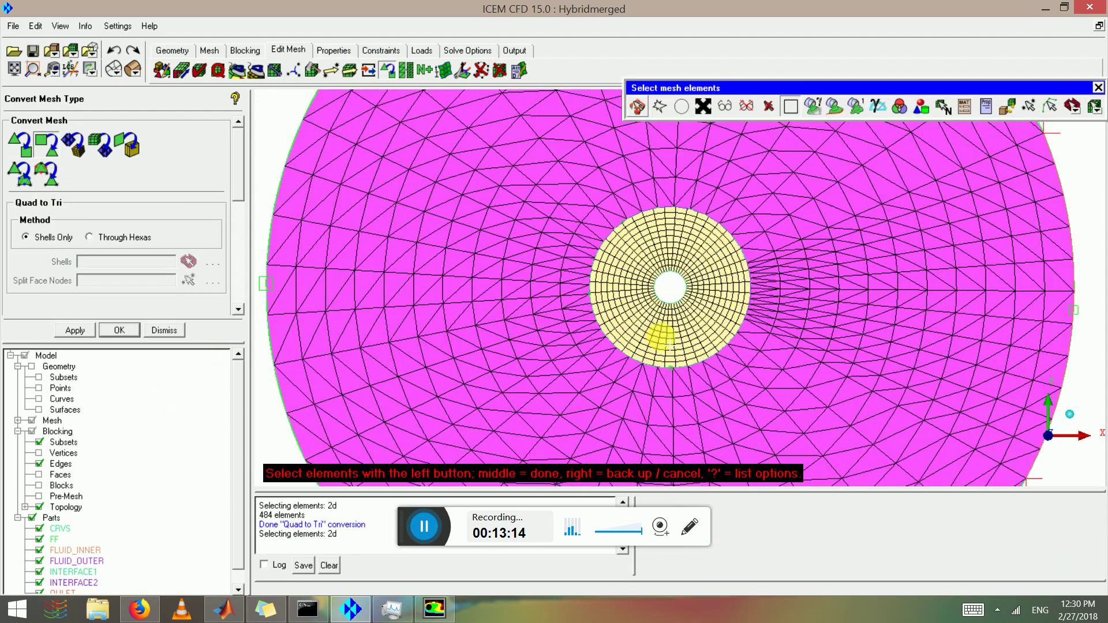
scroll(502, 305, "down", 6)
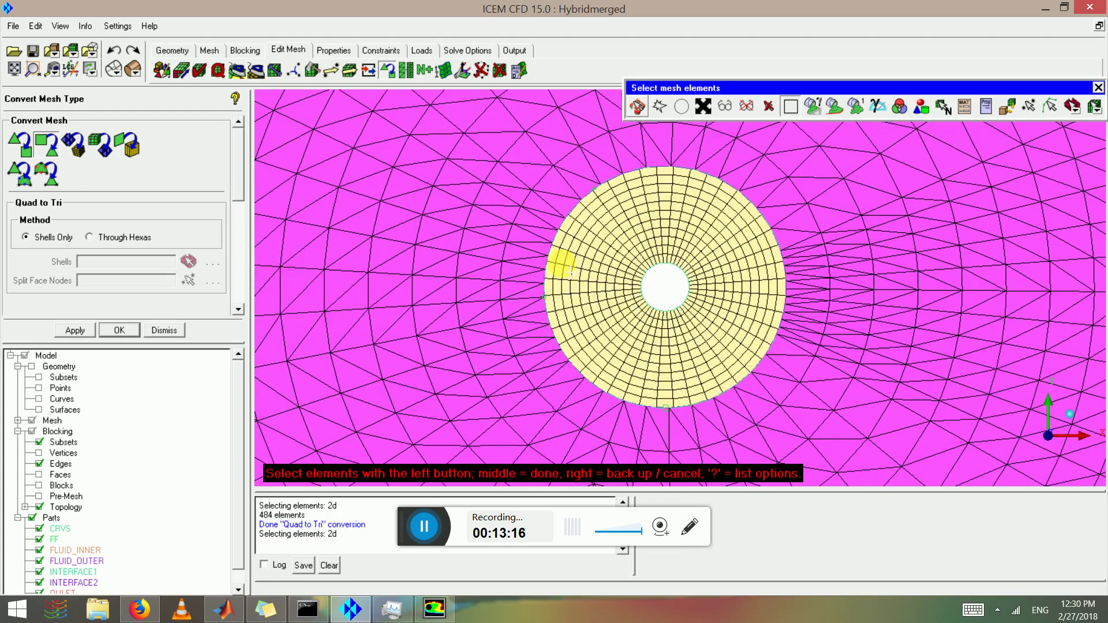
- Refine the two element rings around the cylinder hole, adding 623 quads
left_click(406, 70)
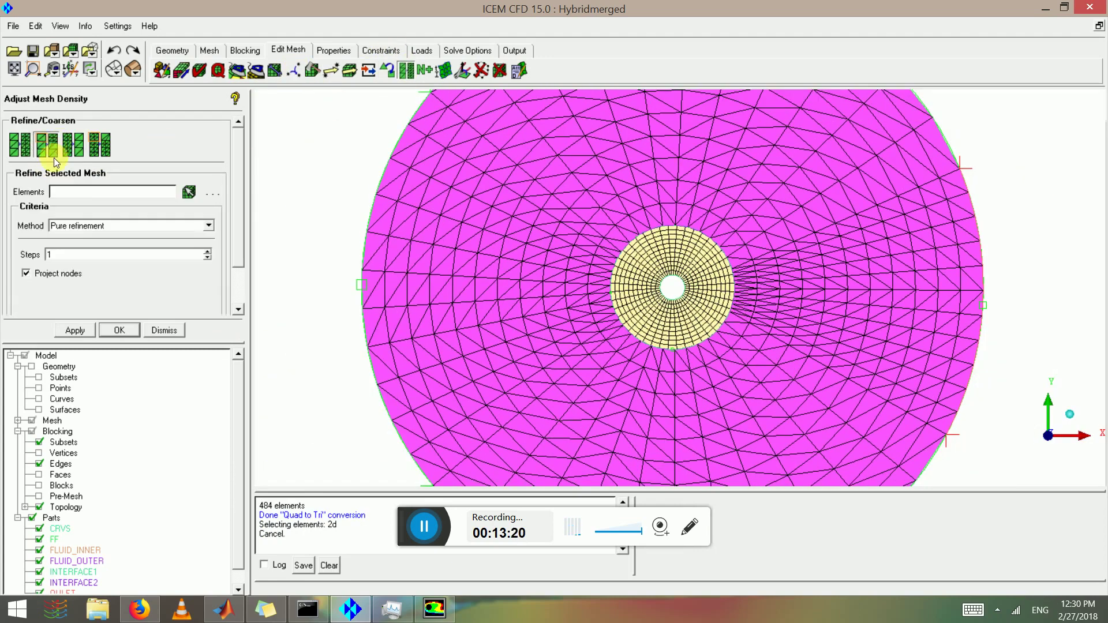
left_click(189, 192)
scroll(600, 337, "down", 3)
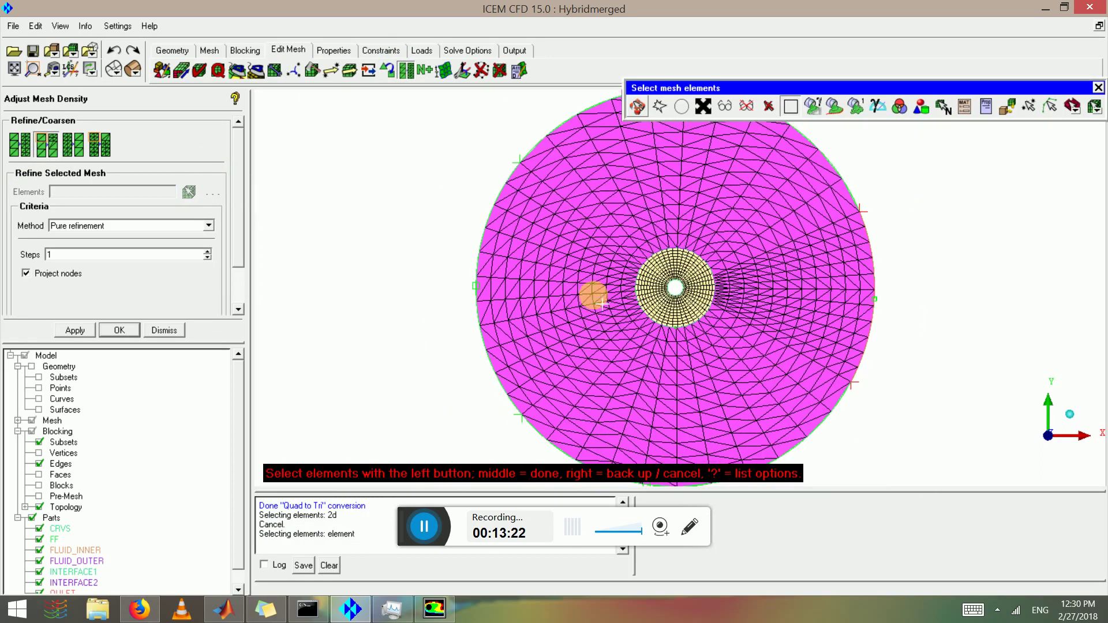
scroll(606, 314, "up", 10)
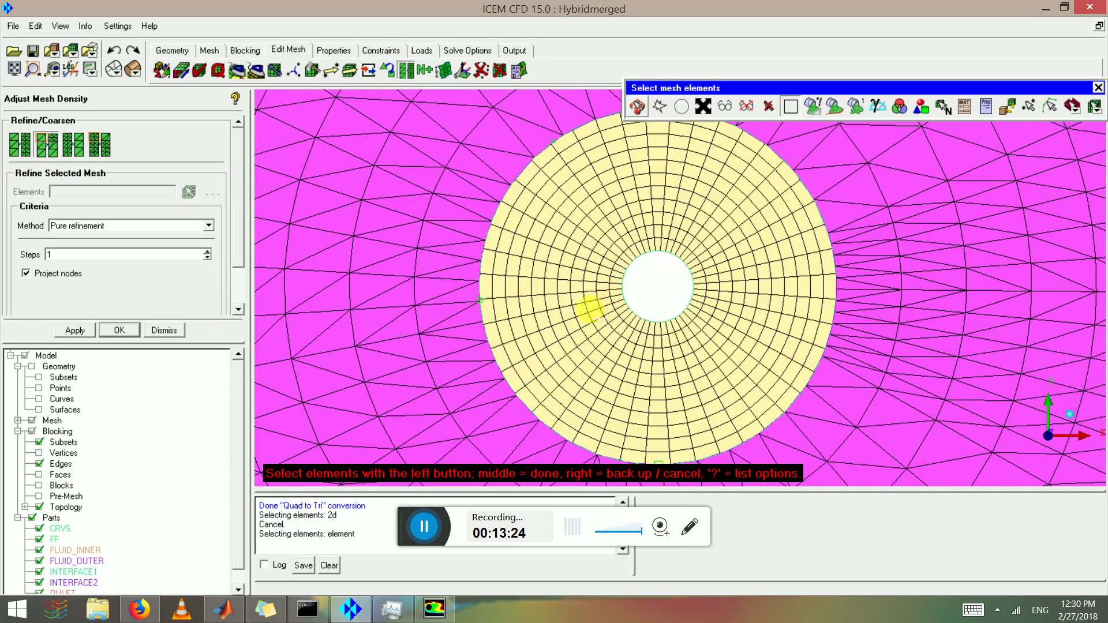
left_click_drag(563, 228, 757, 375)
scroll(566, 222, "up", 3)
scroll(563, 218, "down", 2)
middle_click(700, 358)
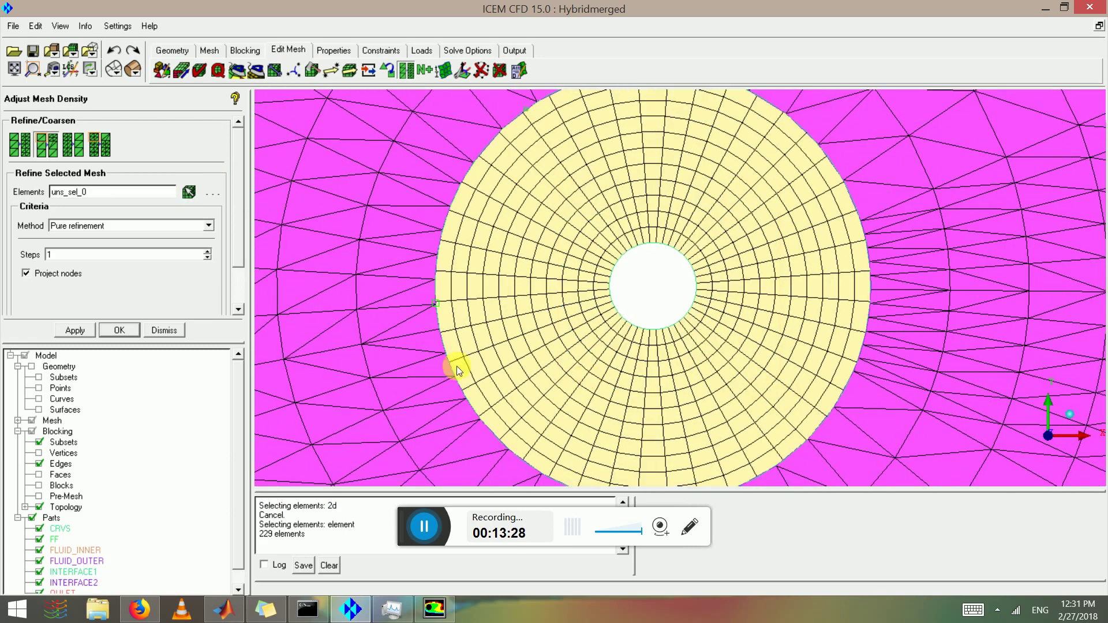
left_click(73, 328)
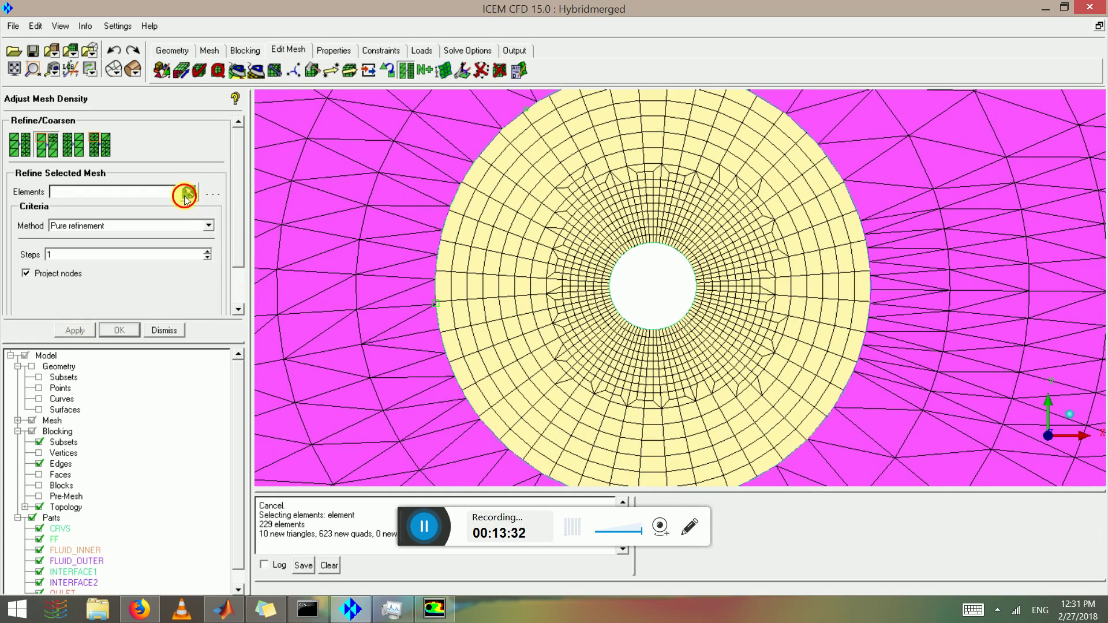
- Refine the inner ring around the hole again, adding 1015 quads
left_click(186, 199)
left_click_drag(601, 214, 711, 361)
middle_click(548, 343)
left_click(74, 330)
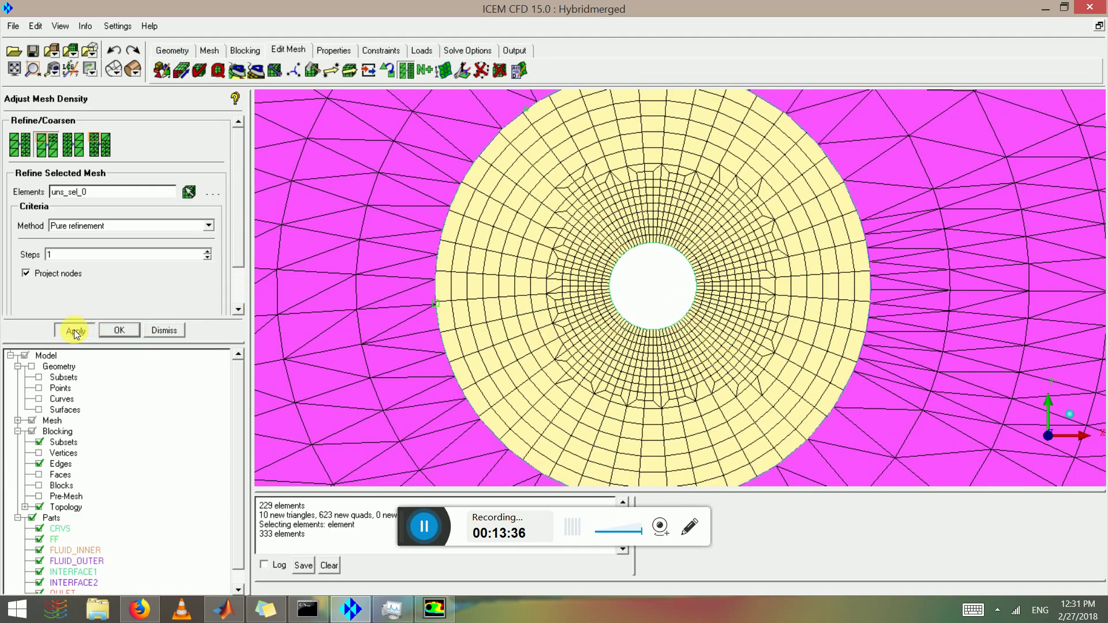
scroll(587, 365, "up", 3)
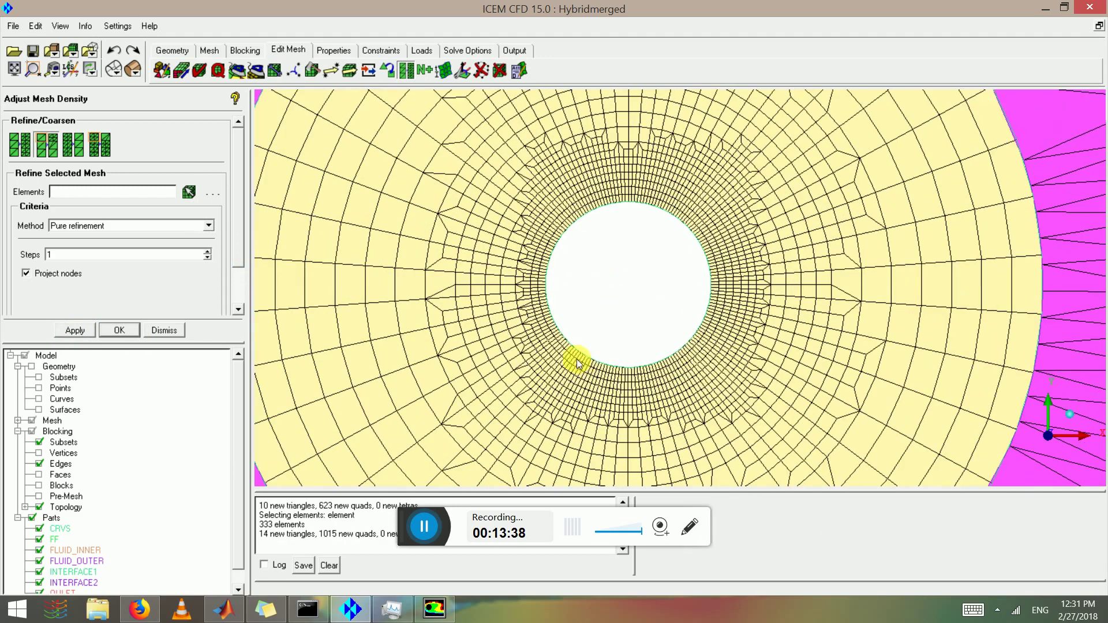
scroll(576, 359, "up", 2)
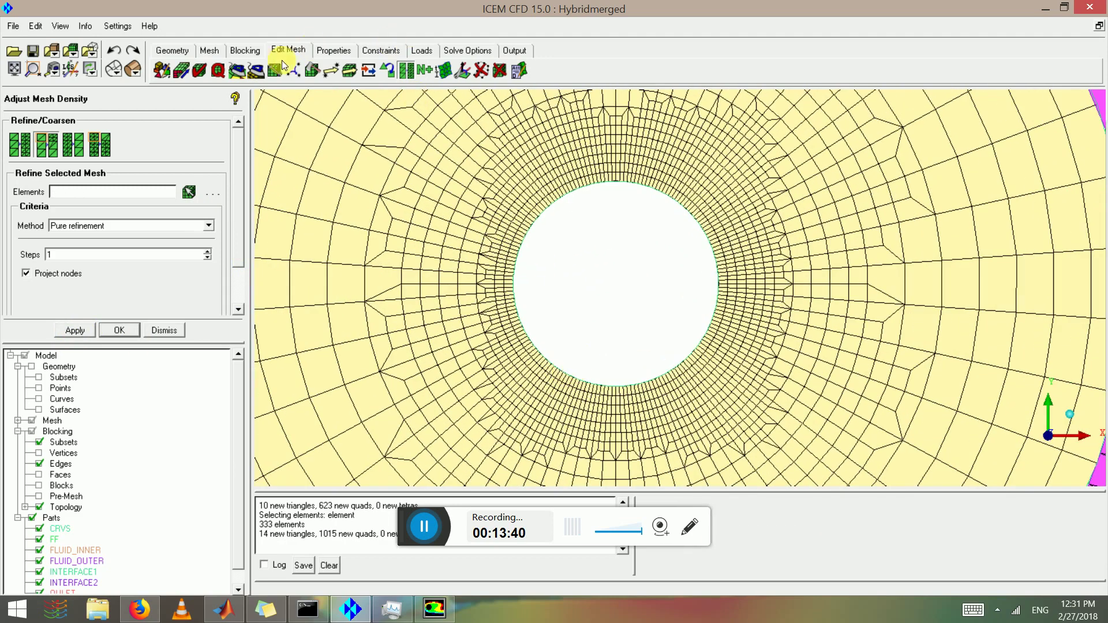
- Set ANSYS Fluent as the output solver, save the project, and write the 2D ./fluent input file
left_click(511, 52)
left_click(161, 71)
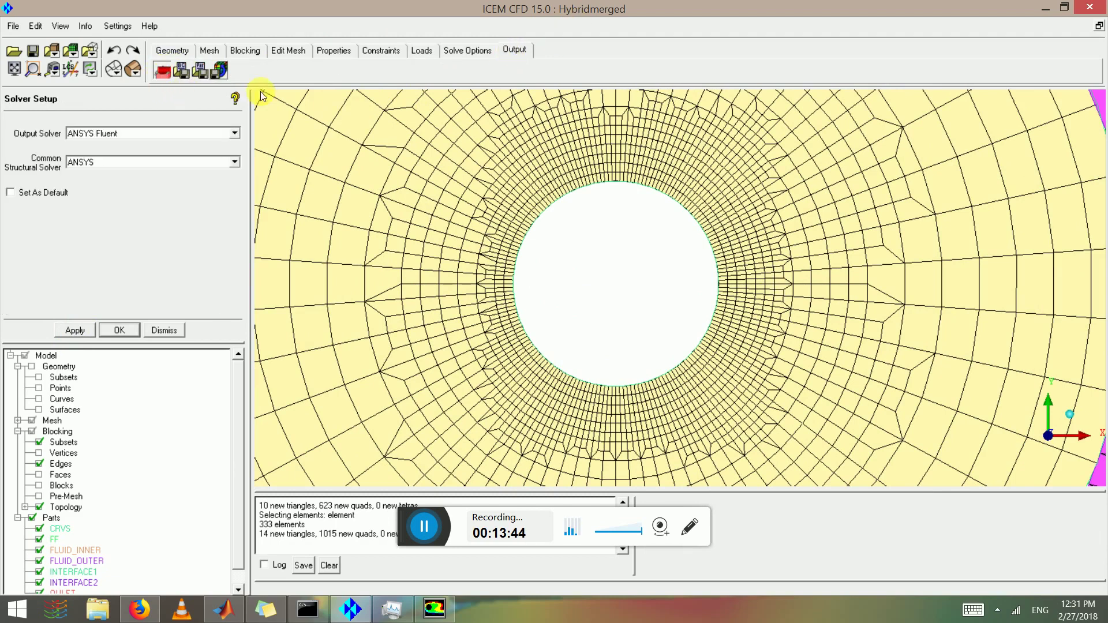
left_click(79, 330)
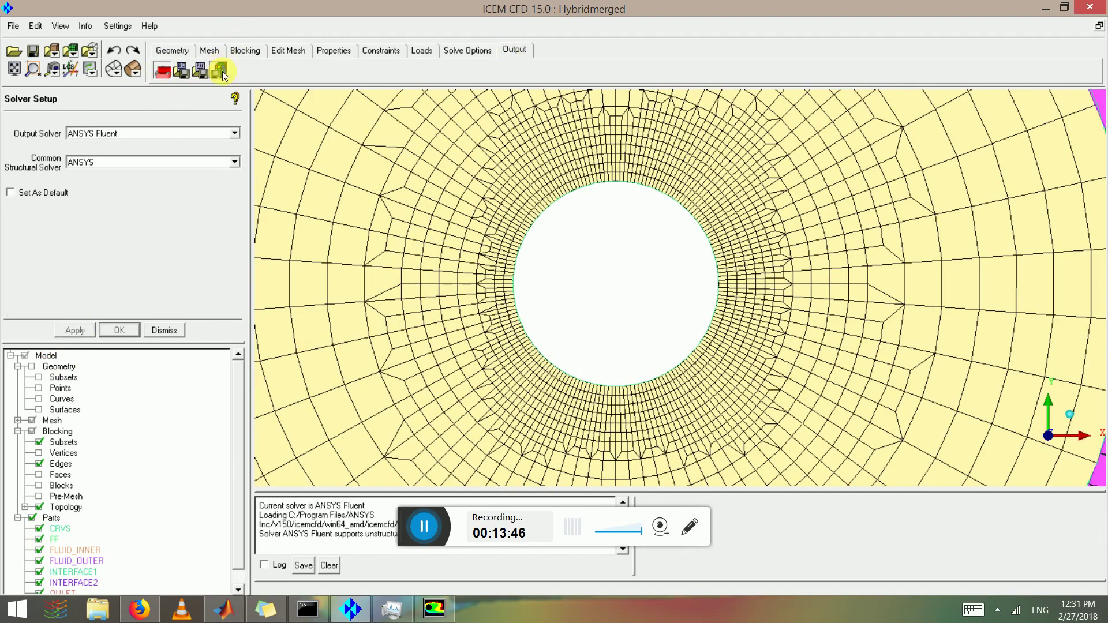
left_click(220, 70)
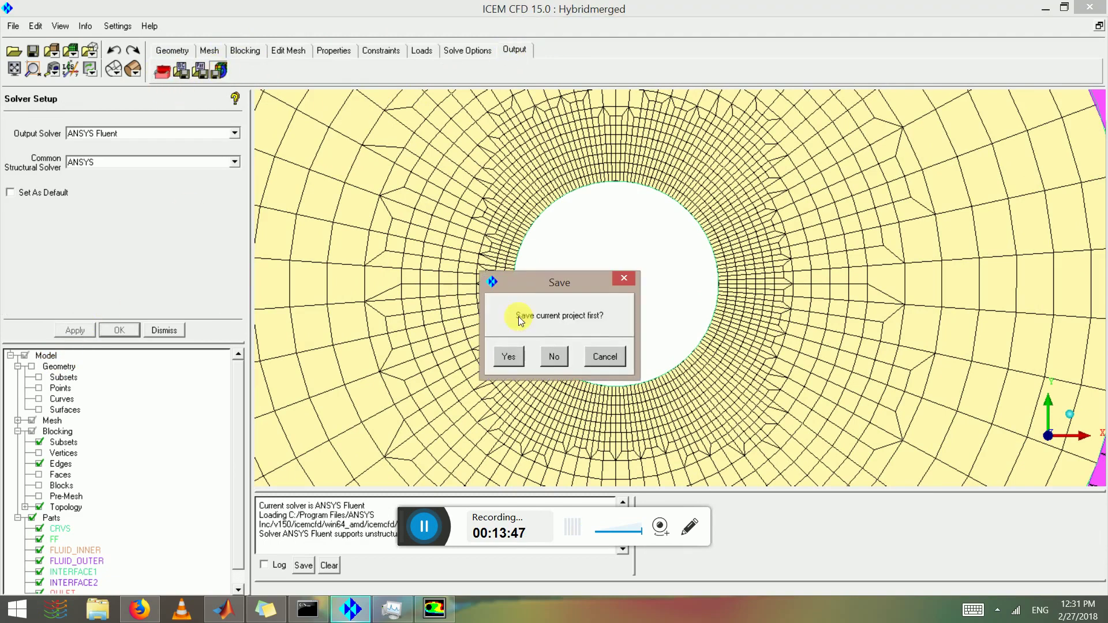
left_click(508, 357)
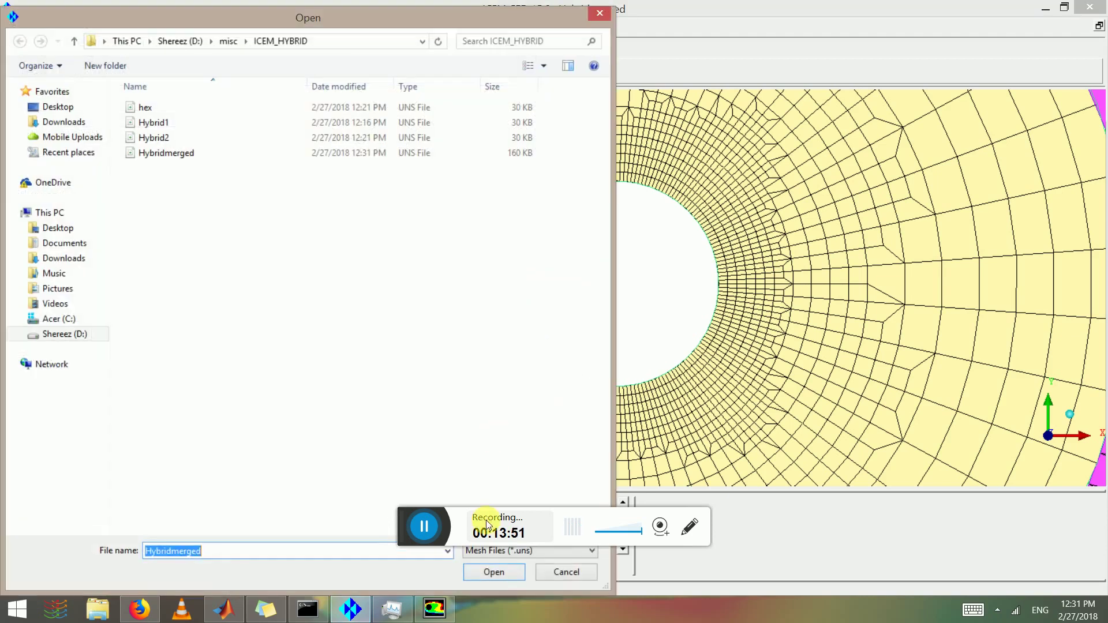
left_click(499, 574)
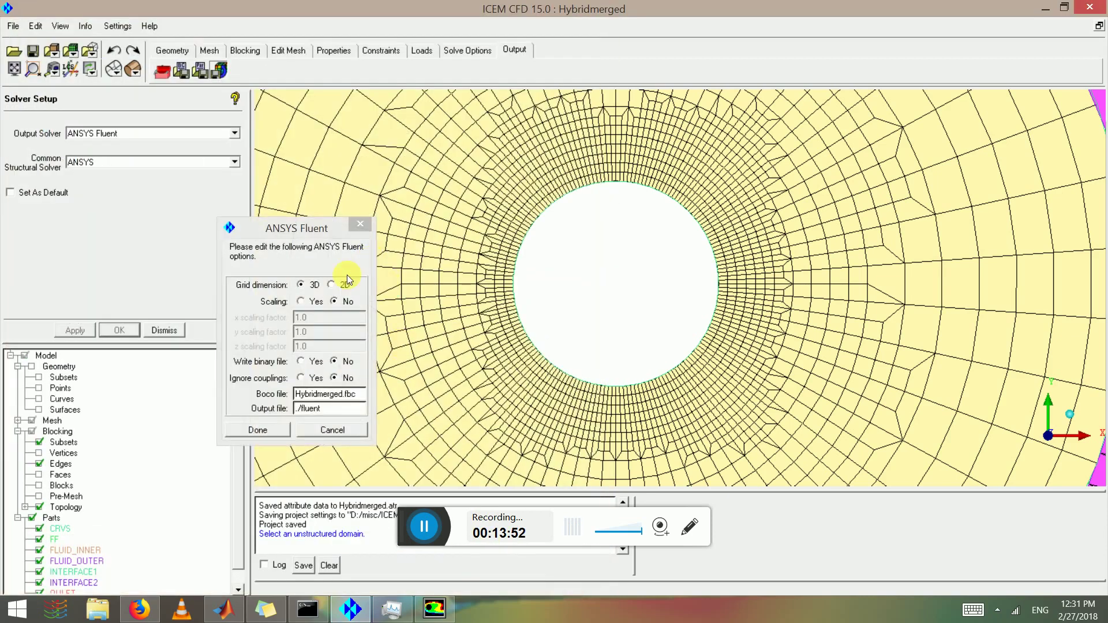
left_click(257, 430)
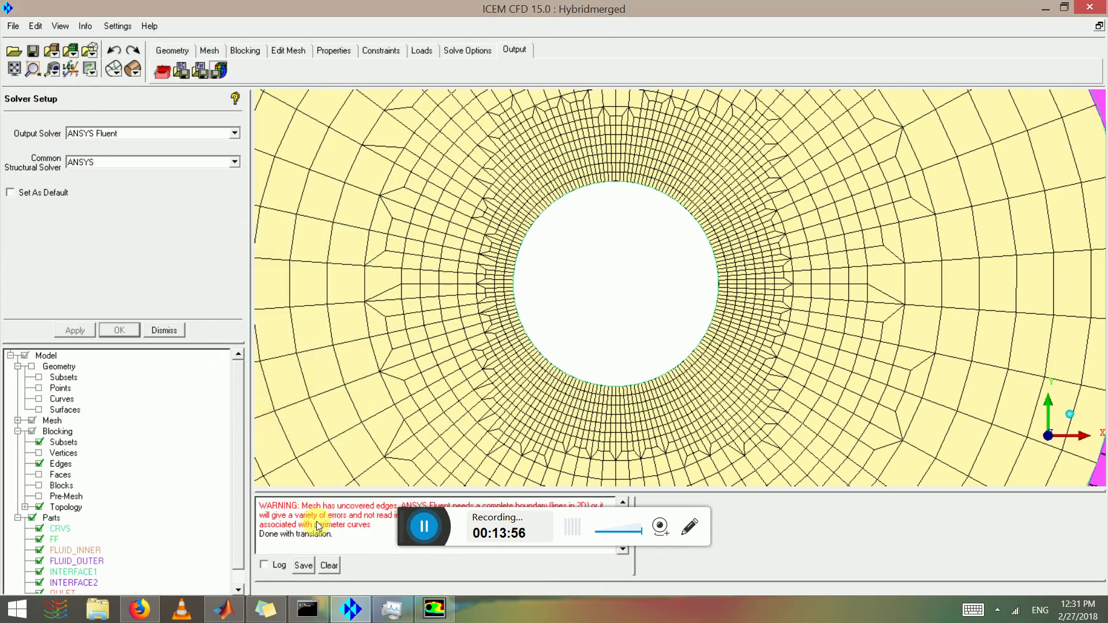
scroll(452, 386, "down", 1)
scroll(453, 386, "down", 3)
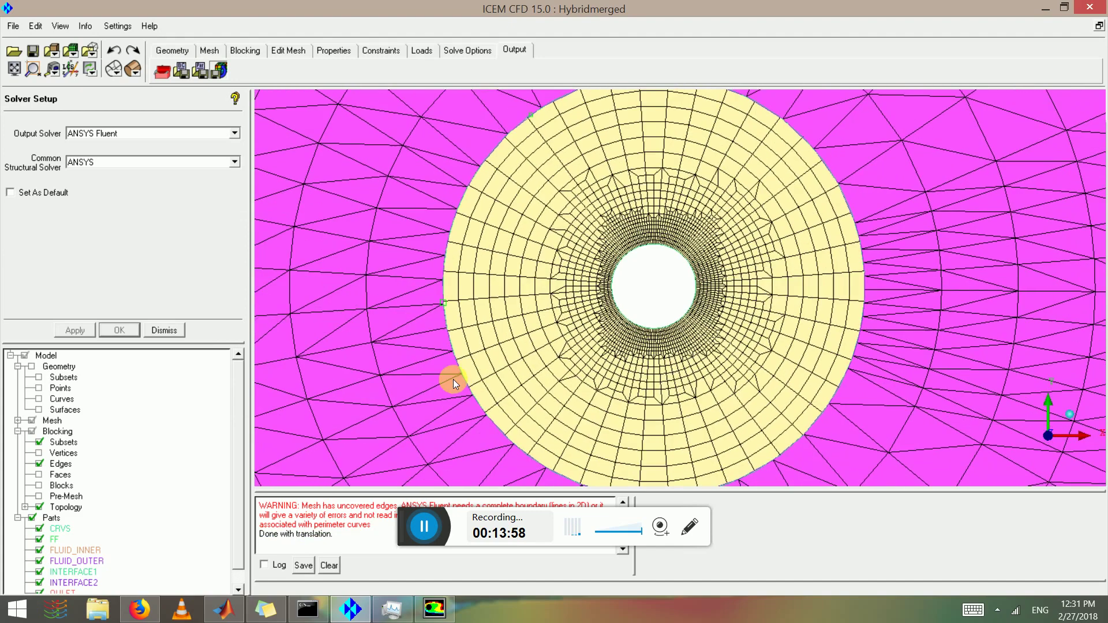
scroll(456, 364, "down", 4)
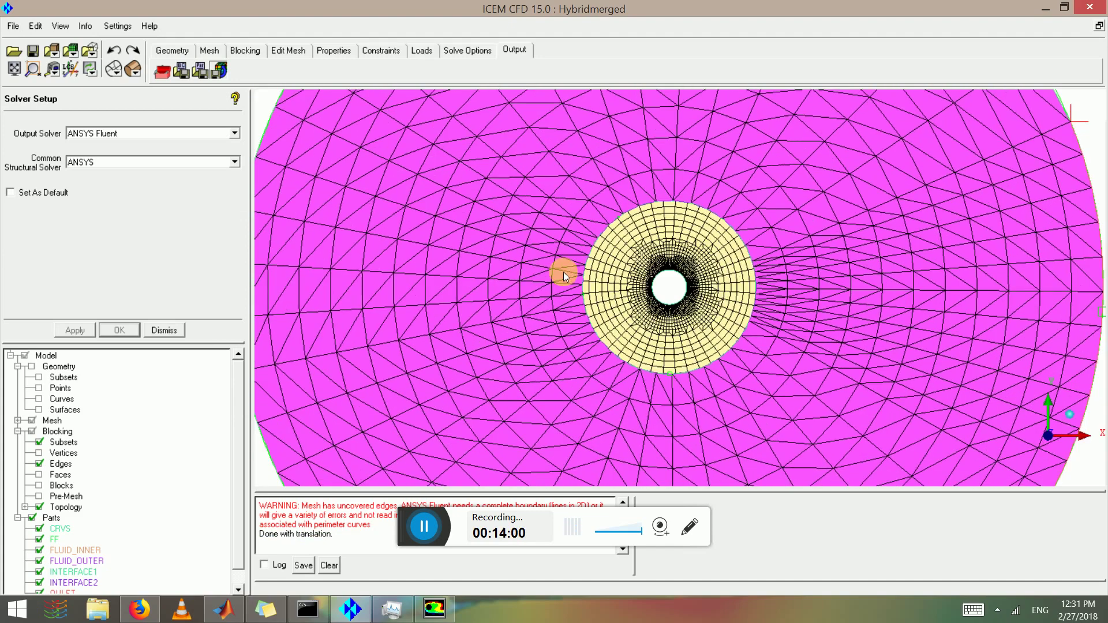
scroll(580, 334, "up", 5)
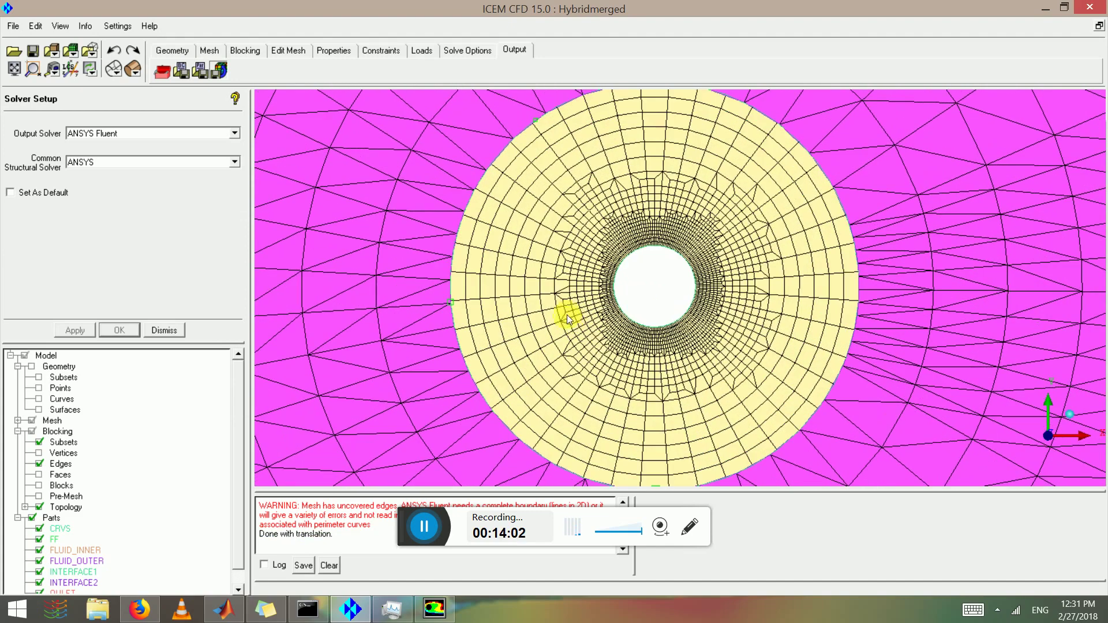
scroll(383, 195, "down", 5)
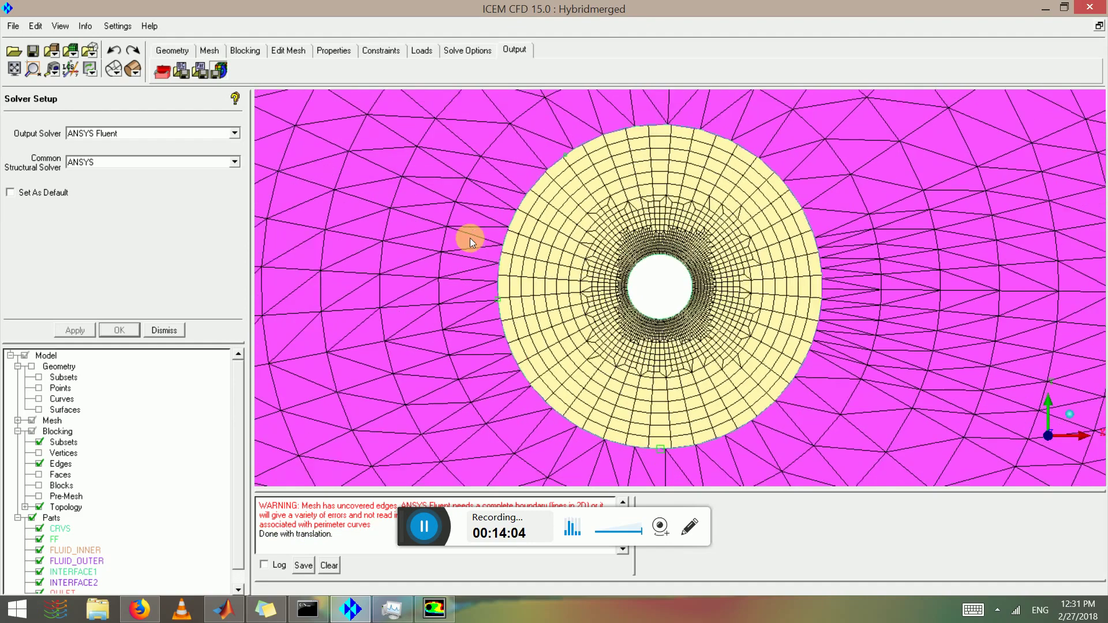
scroll(606, 227, "down", 1)
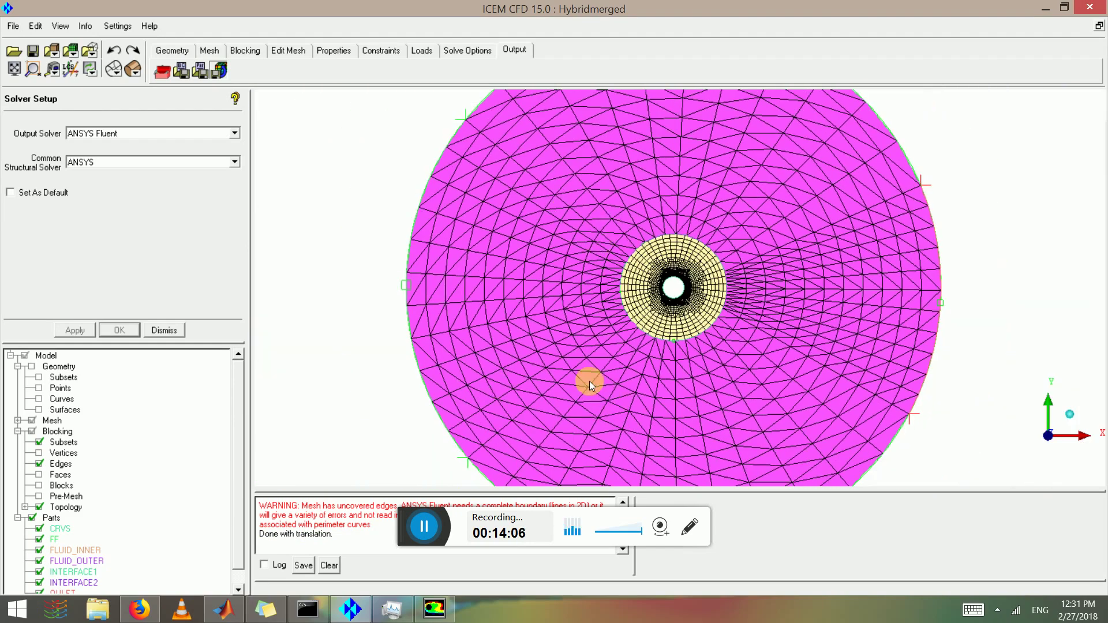
scroll(577, 338, "up", 4)
scroll(635, 338, "up", 5)
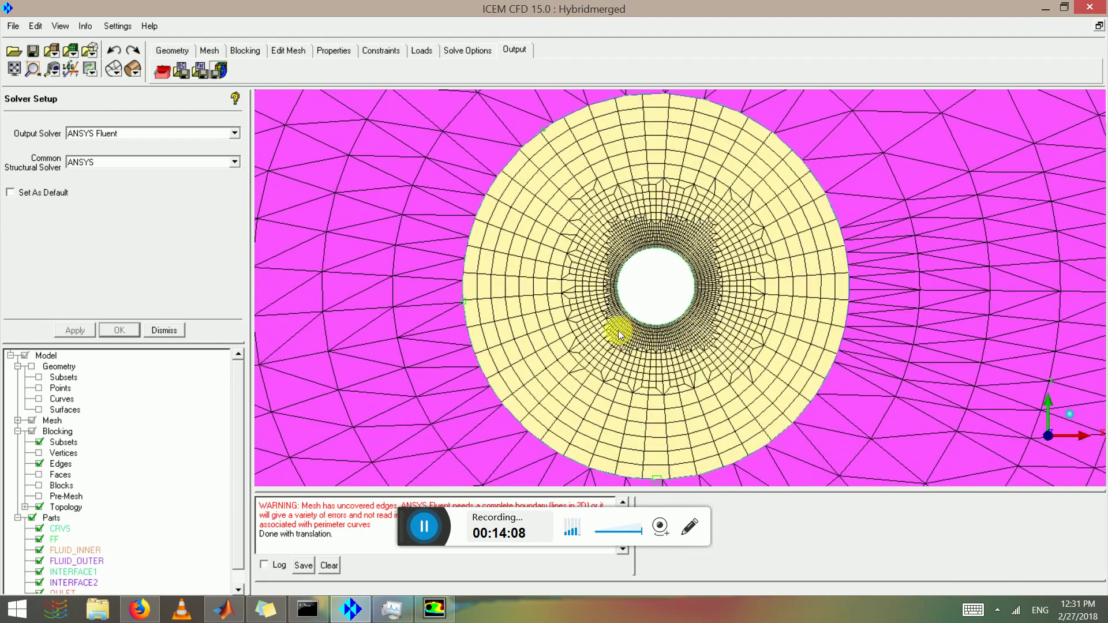
scroll(593, 339, "up", 5)
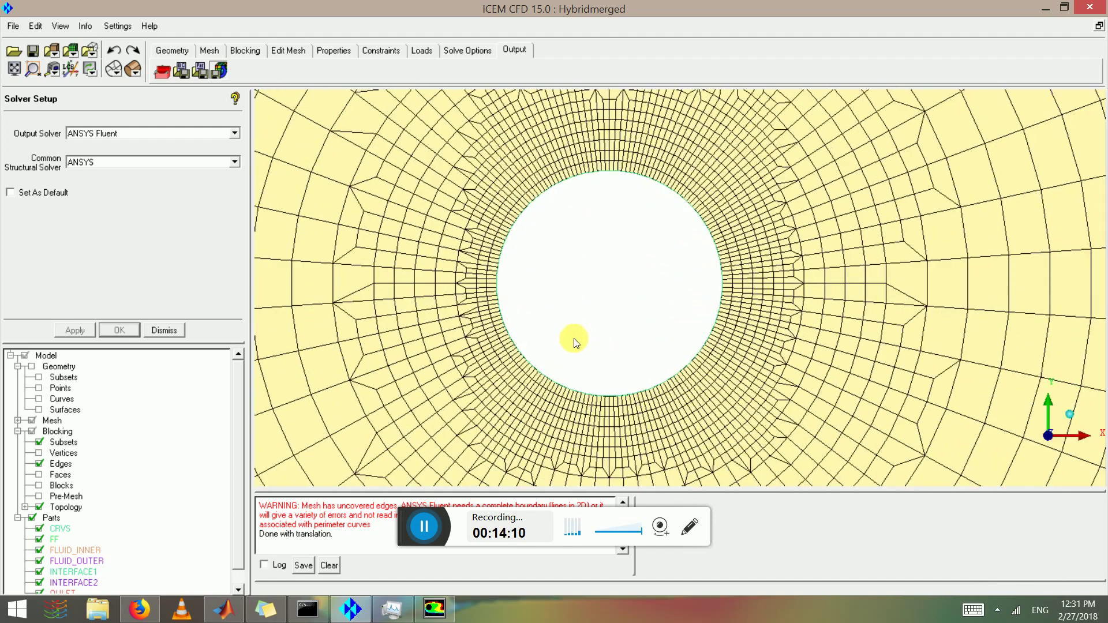
scroll(519, 326, "down", 5)
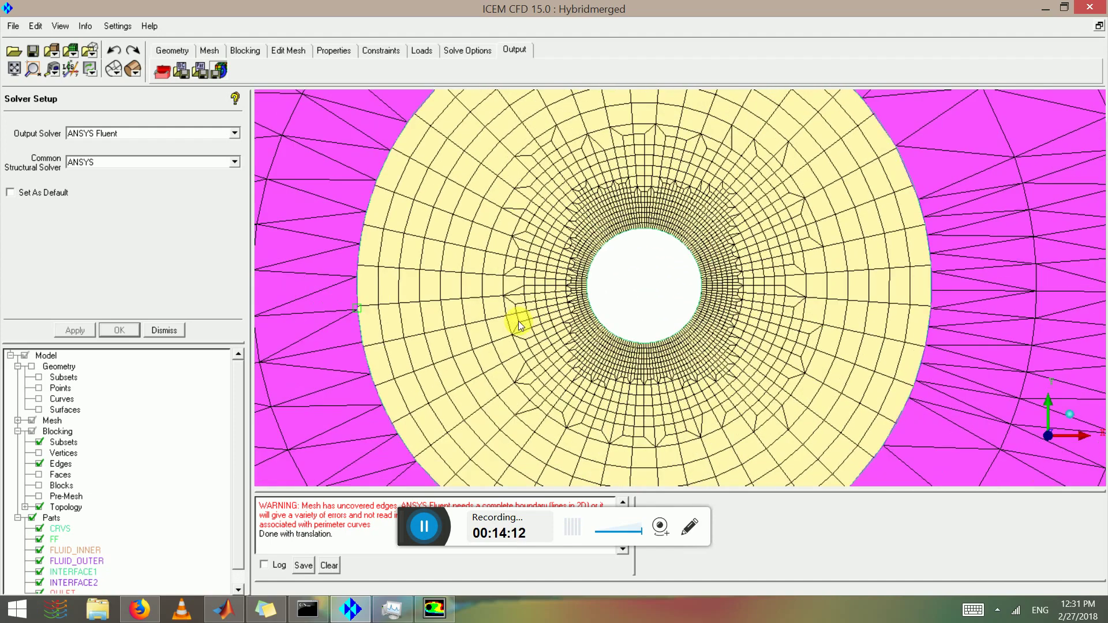
scroll(524, 303, "down", 3)
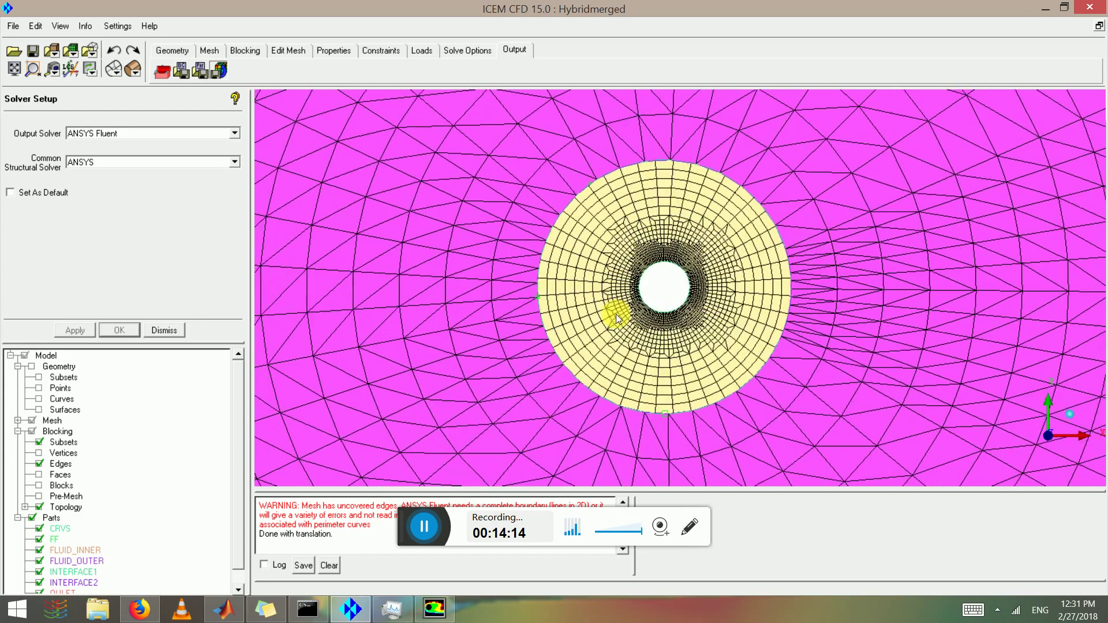
scroll(610, 310, "up", 5)
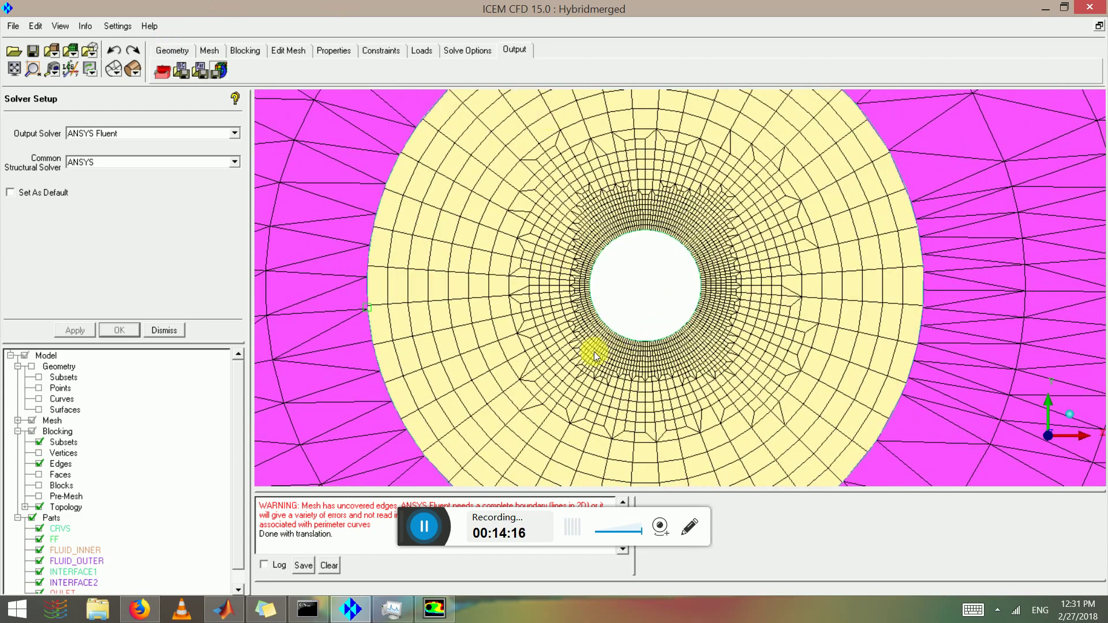
scroll(580, 338, "up", 2)
scroll(527, 307, "down", 2)
scroll(529, 311, "down", 5)
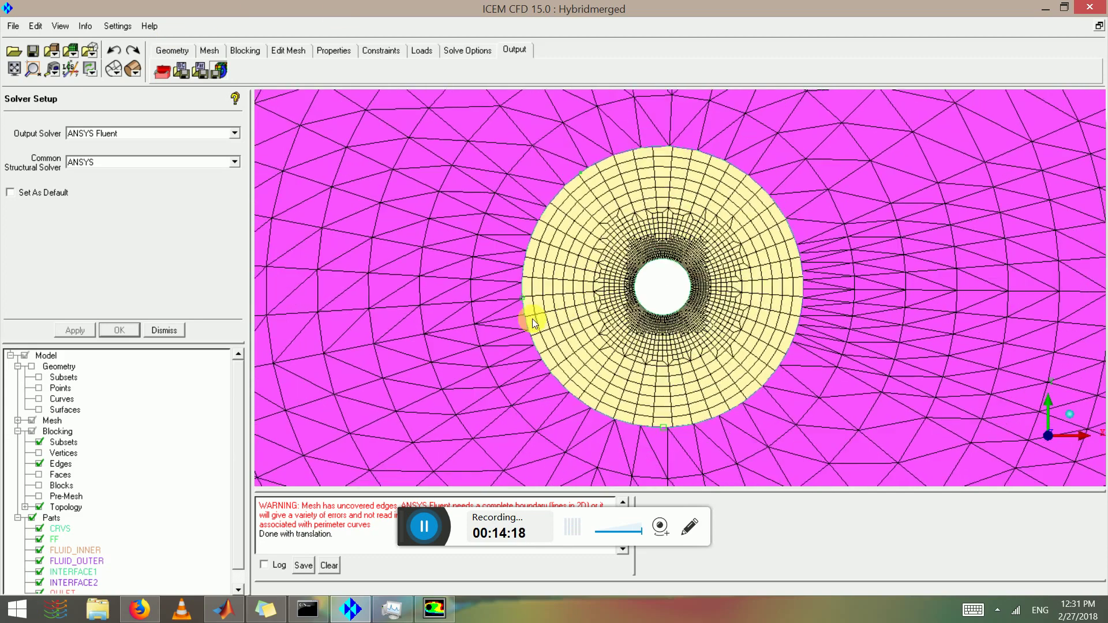